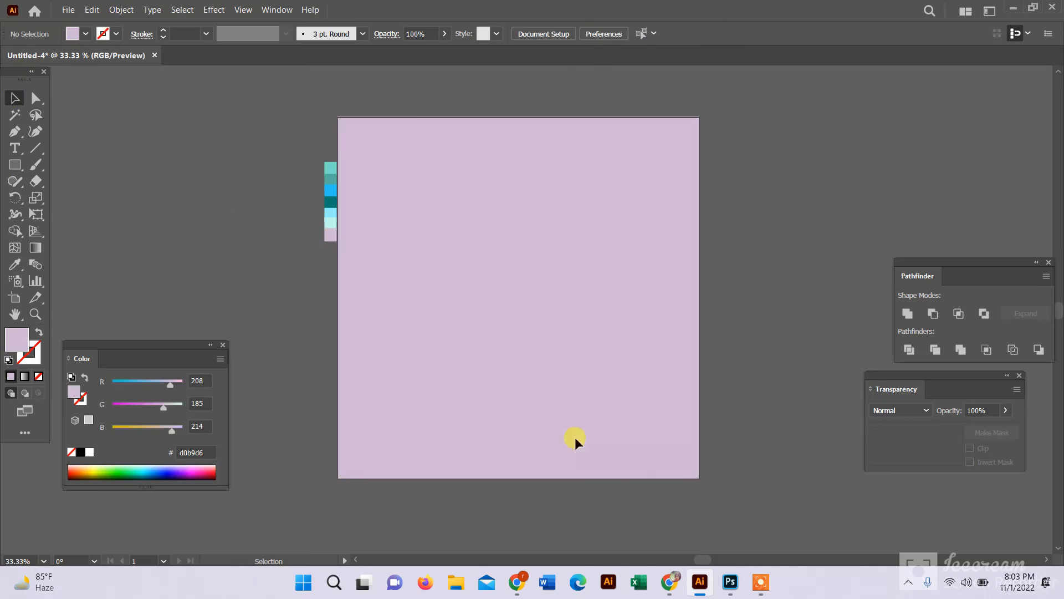
left_click(761, 583)
left_click(716, 571)
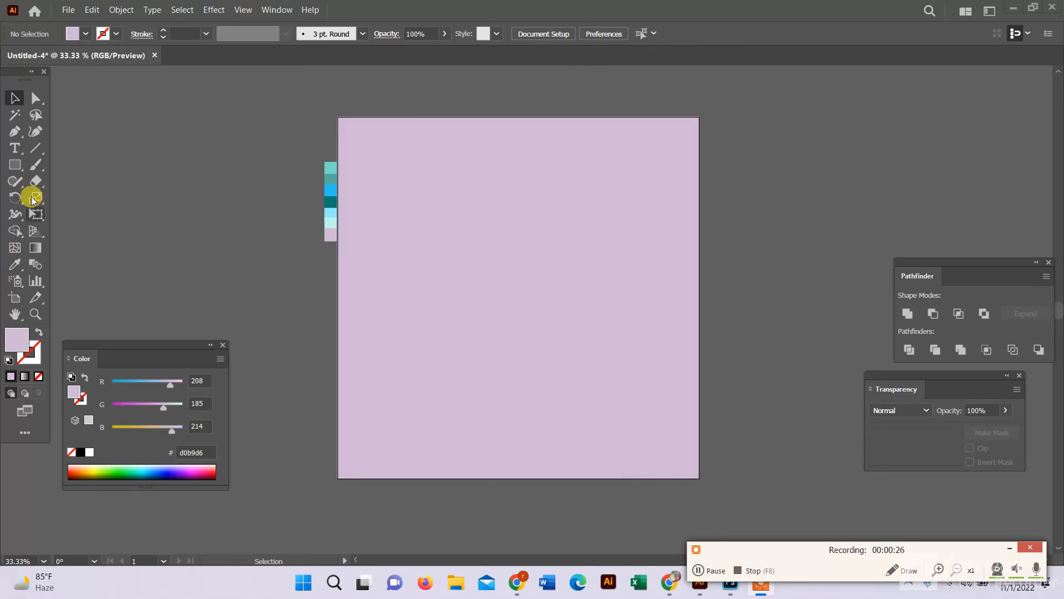
Draw a wide rectangle for the camera body, fill it with the teal palette colour #73dbca, and move it to the artboard's centre.
right_click(15, 164)
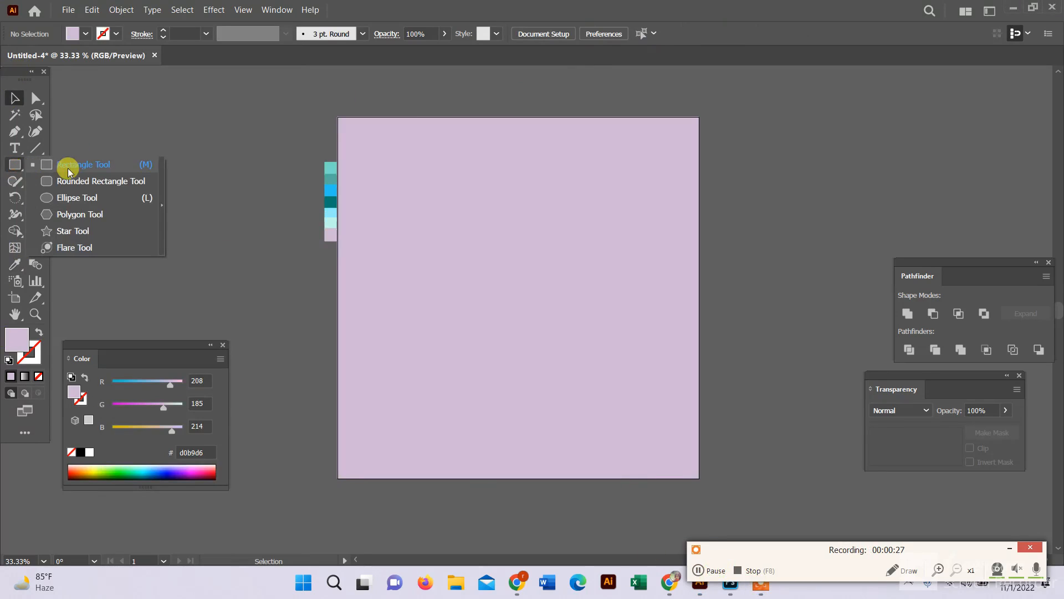
left_click(69, 166)
left_click_drag(454, 247, 658, 376)
left_click(14, 265)
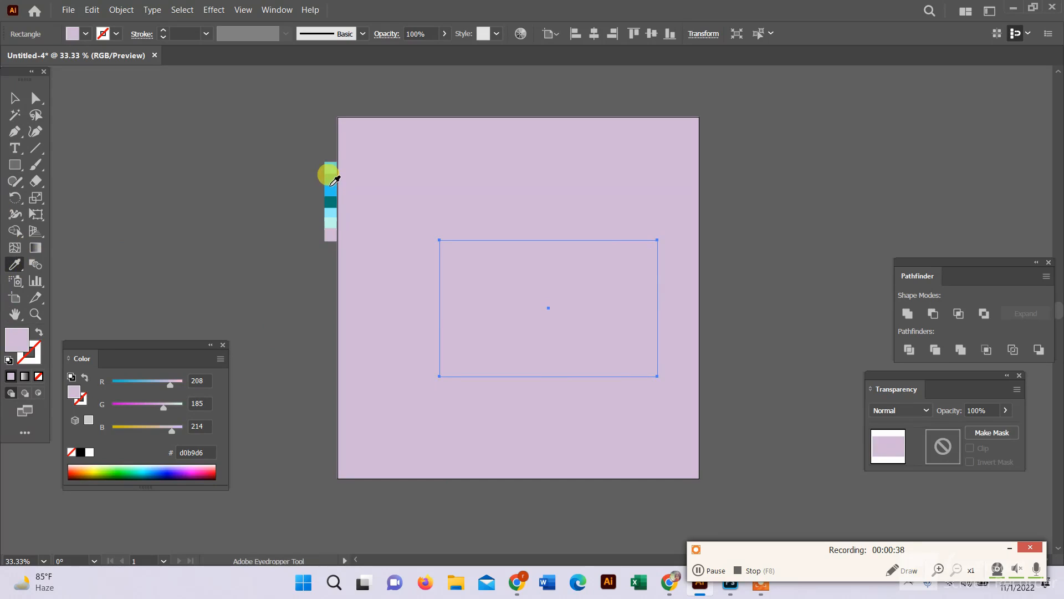
left_click(332, 168)
left_click(15, 98)
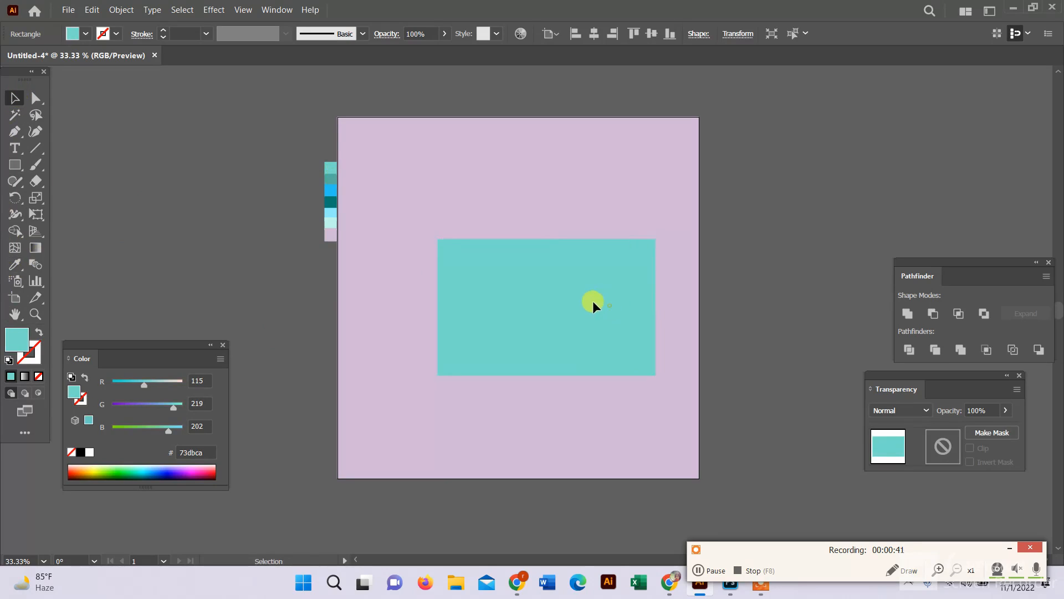
left_click_drag(591, 301, 580, 304)
left_click(579, 304)
Draw a small teal rectangle overlapping the middle of the body's upper edge and centre both rectangles horizontally.
left_click(15, 164)
left_click_drag(500, 215, 535, 248)
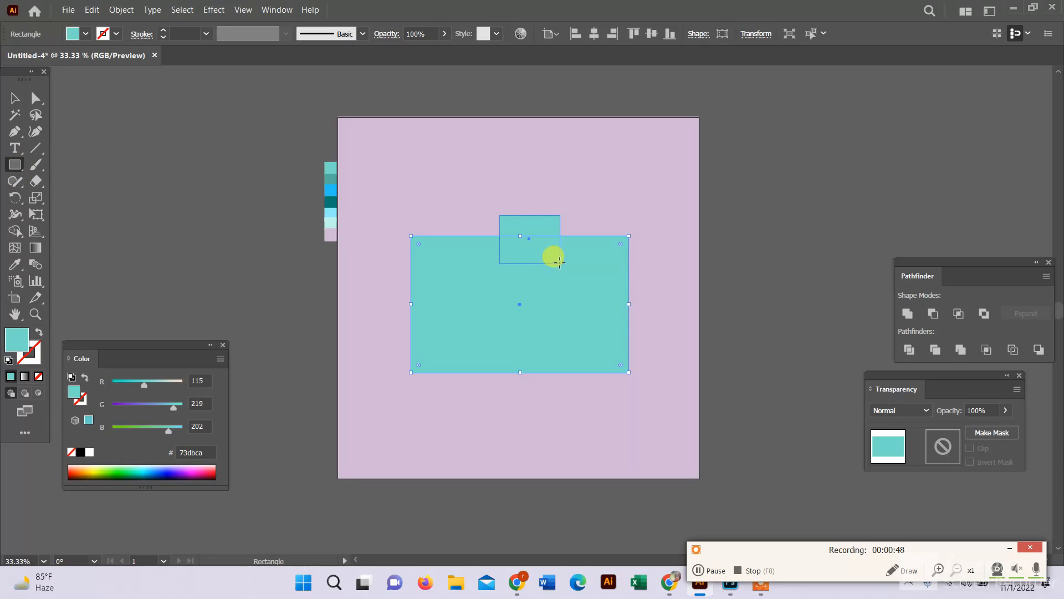
left_click_drag(561, 265, 531, 230)
left_click(15, 98)
left_click(692, 216)
left_click_drag(697, 345, 697, 345)
left_click(594, 33)
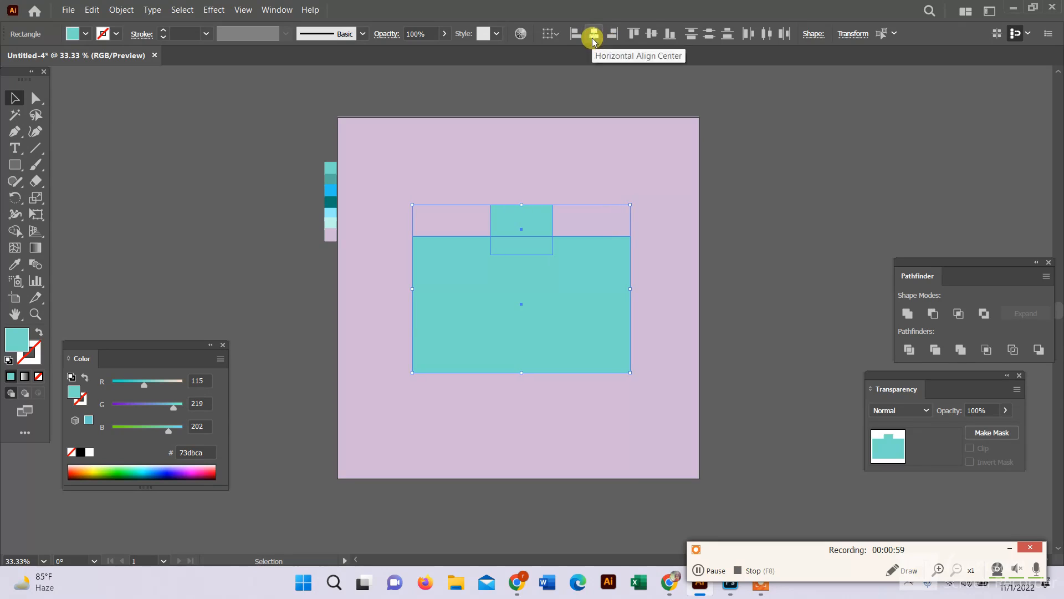
left_click(829, 338)
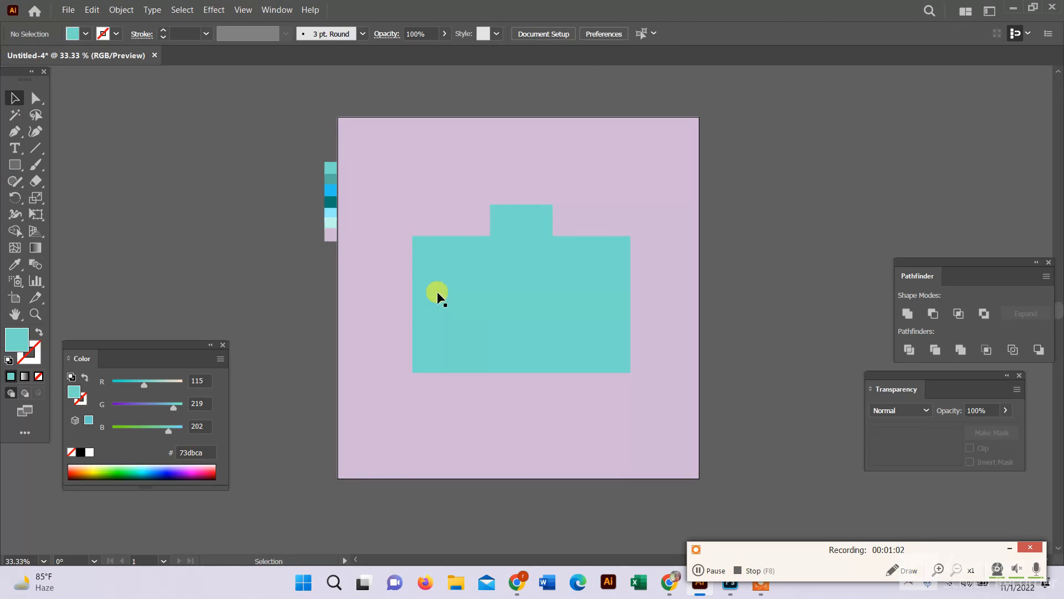
Round the lower corners of both the body and the small rectangle together.
left_click(35, 98)
left_click_drag(555, 324, 676, 332)
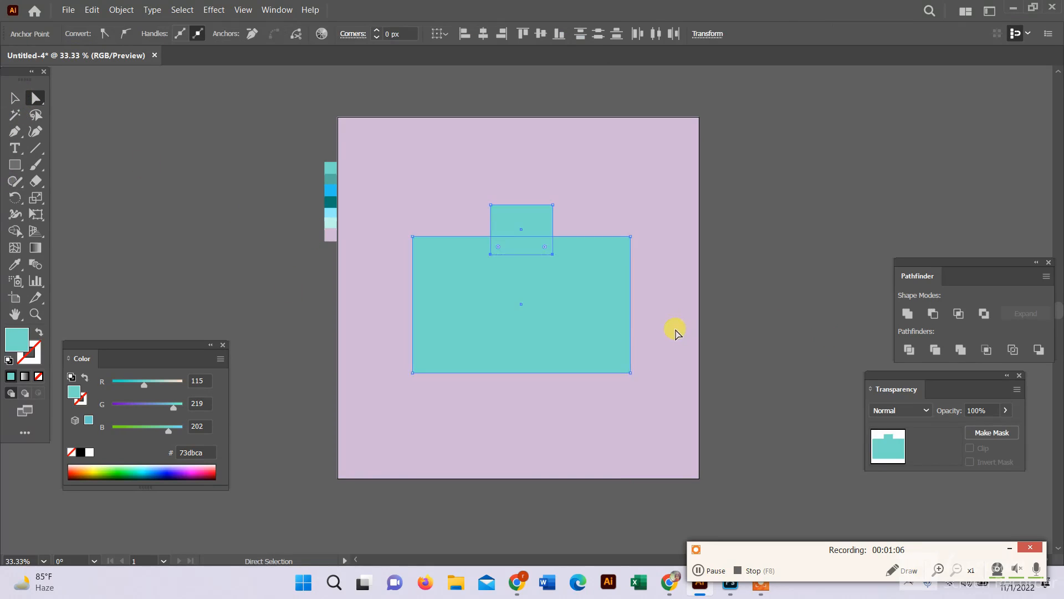
left_click_drag(448, 299, 463, 334)
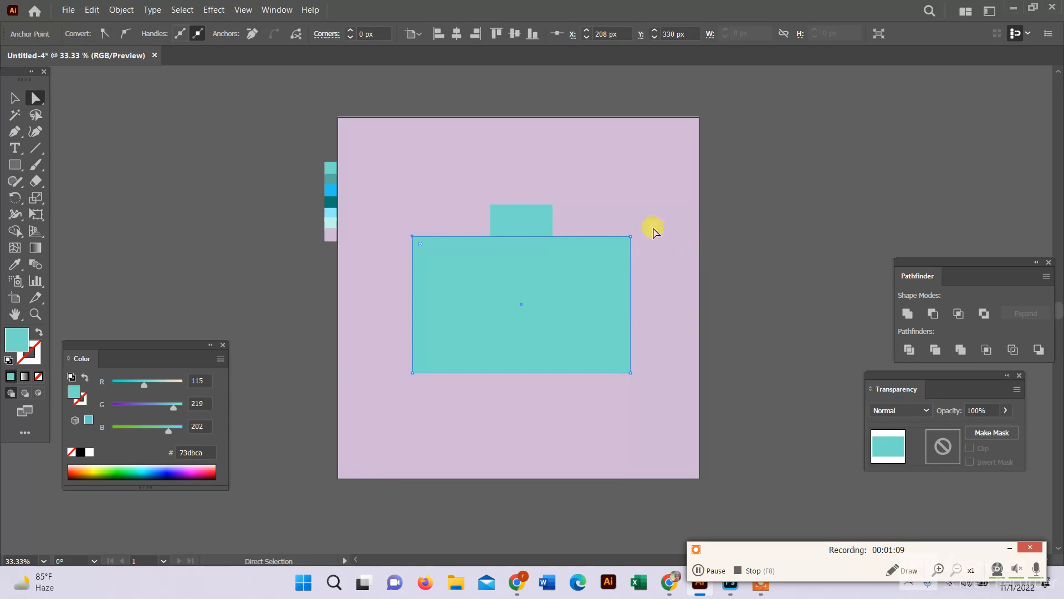
left_click_drag(677, 400, 676, 400)
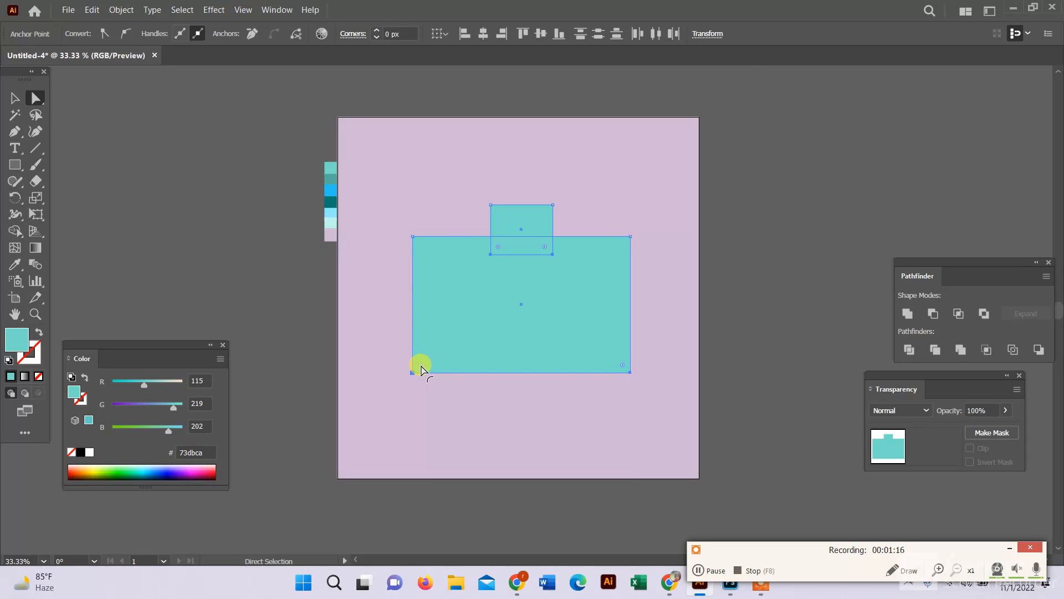
left_click_drag(421, 367, 435, 360)
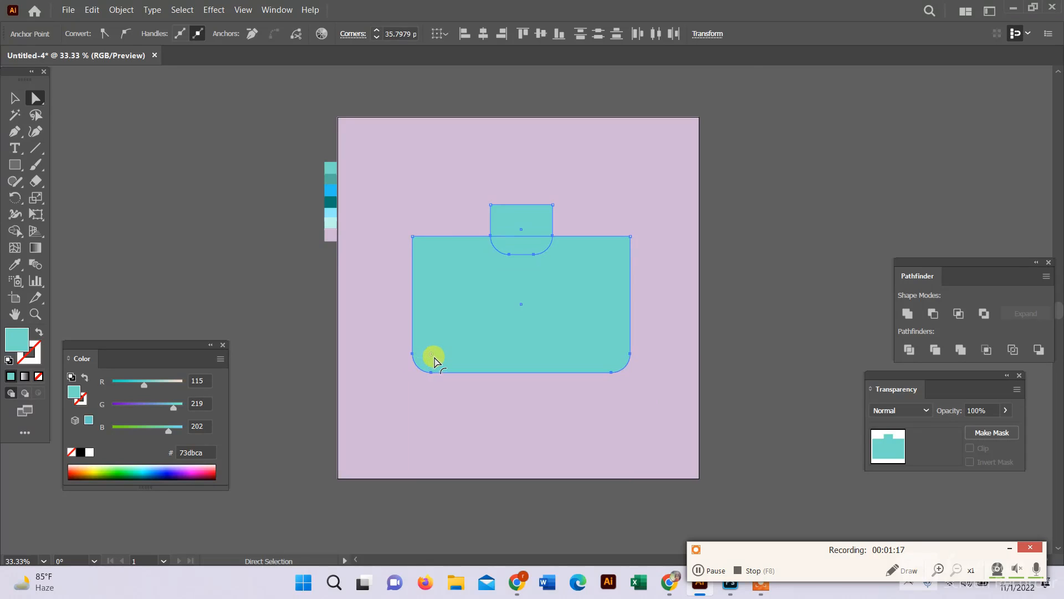
Round the camera body's two upper corners to a radius of about 55 px to match its lower ones.
left_click(413, 238)
left_click_drag(434, 255, 434, 255)
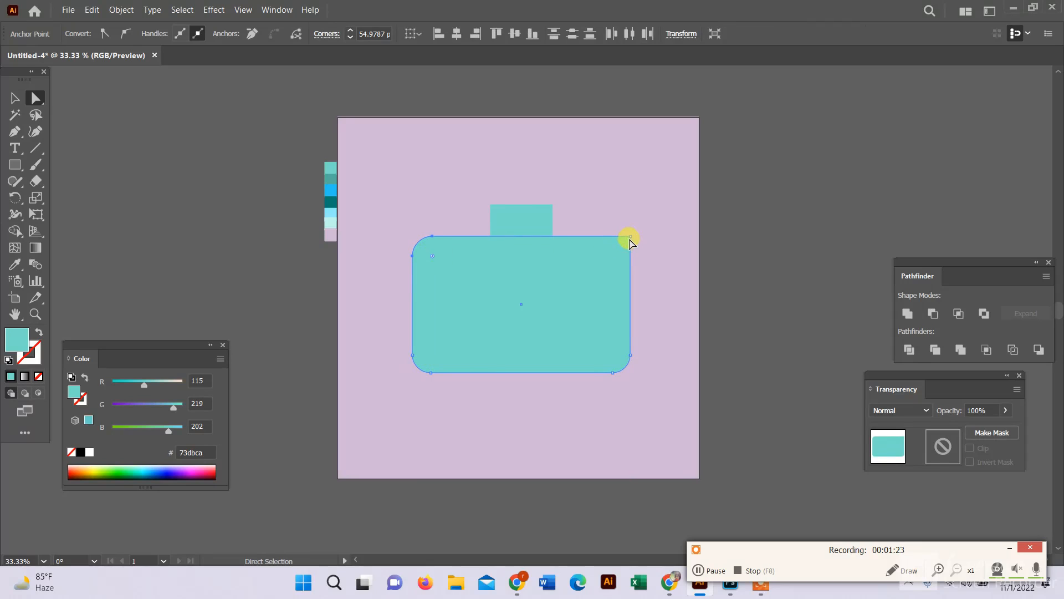
left_click(630, 237)
left_click_drag(620, 246, 609, 256)
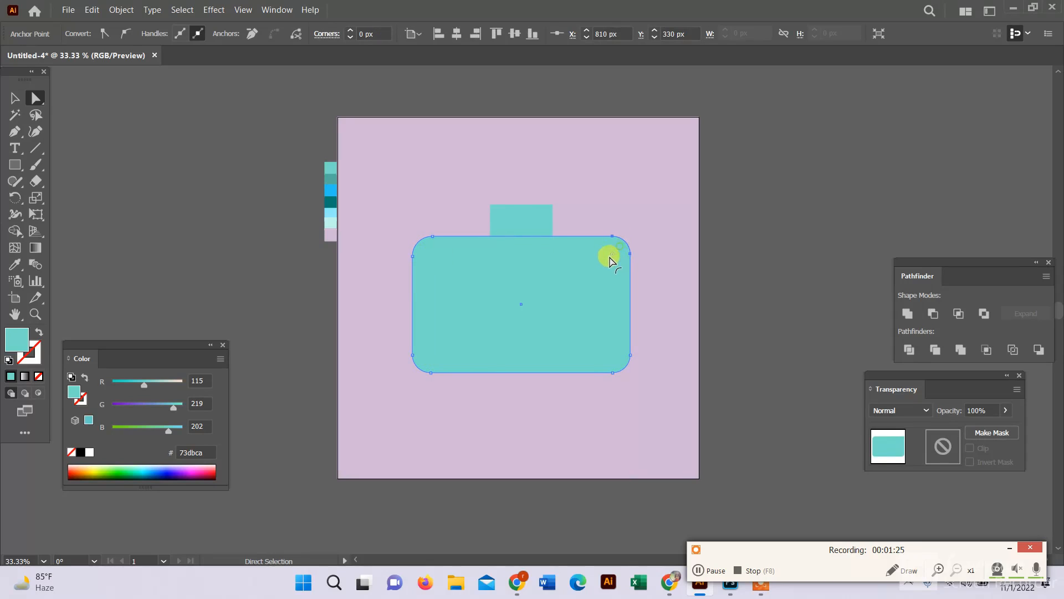
Round the small rectangle's upper corners and reshape its lower part into a wider, flared base.
left_click(506, 221)
mouse_move(496, 210)
left_mouse_down()
mouse_move(506, 230)
mouse_move(511, 222)
left_mouse_up()
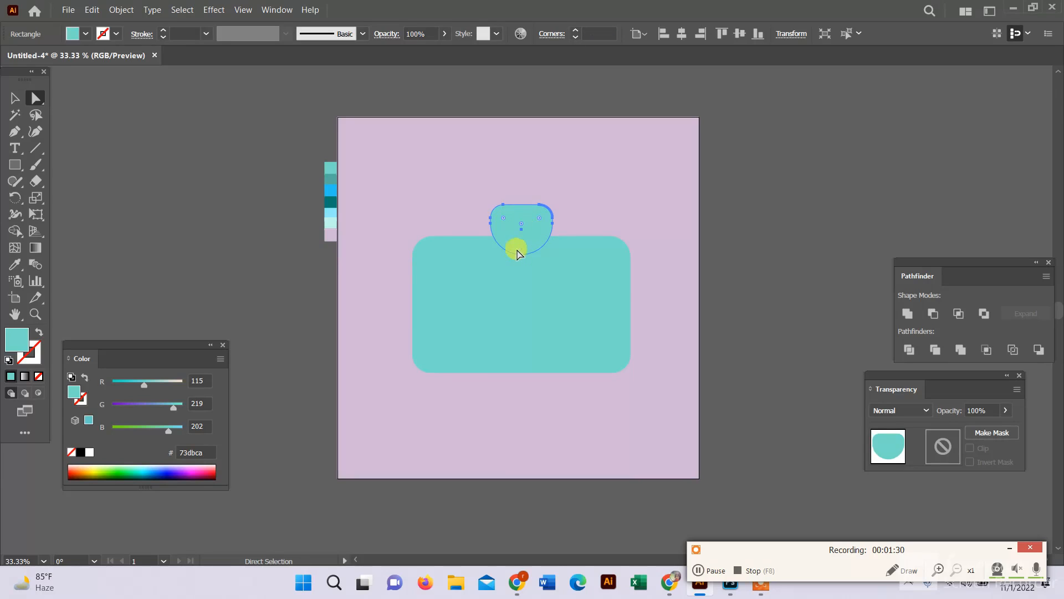
left_click(401, 194)
left_click(515, 258)
left_click(521, 254)
left_click_drag(521, 255, 520, 257)
left_click(709, 570)
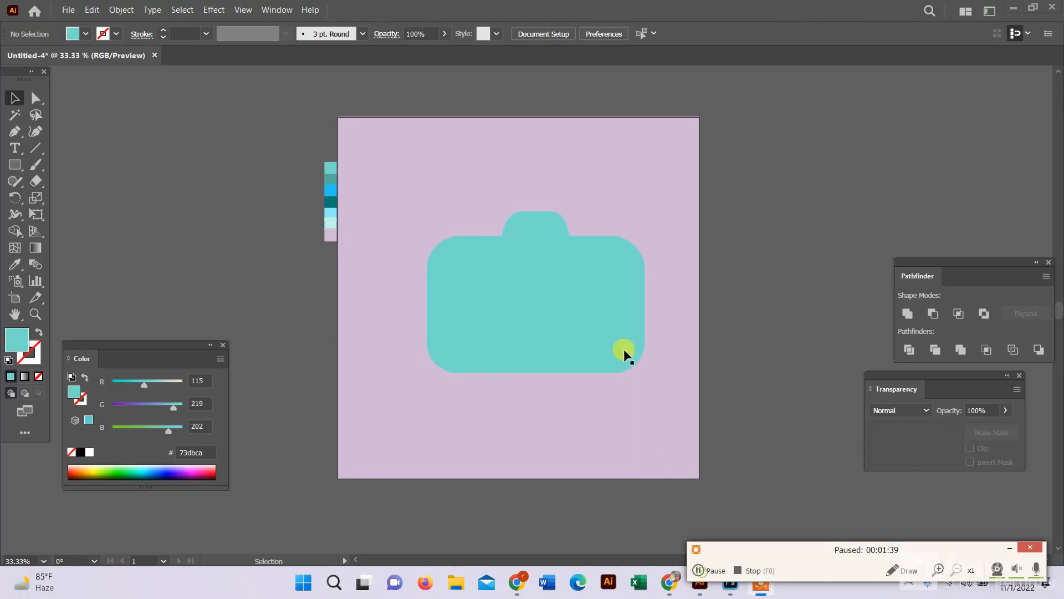
Fill the small shape above the camera body with the pale mint palette colour #bef6eb.
left_click(528, 214)
key("i")
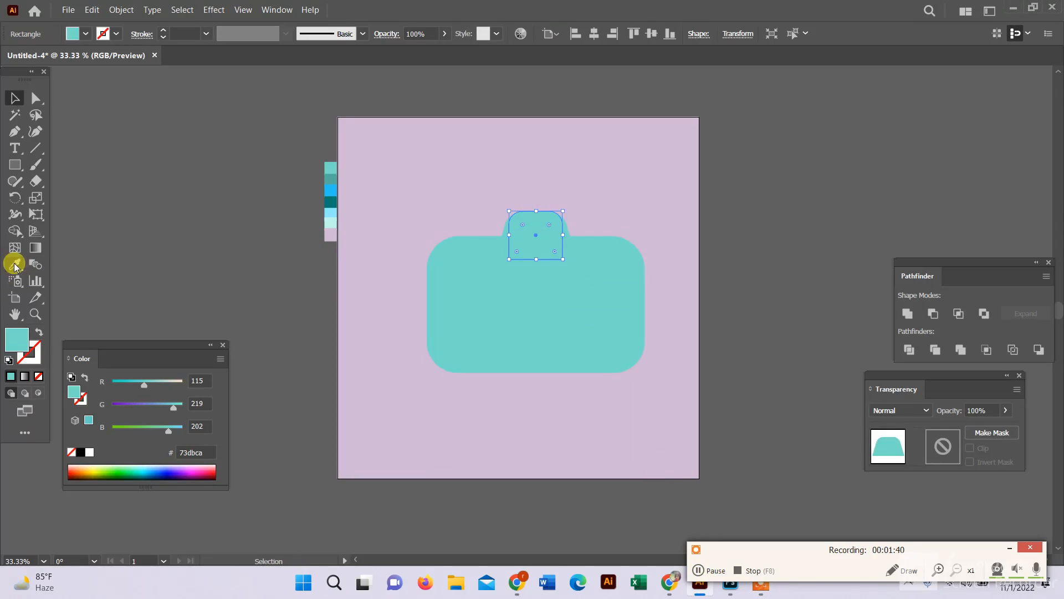
left_click(331, 222)
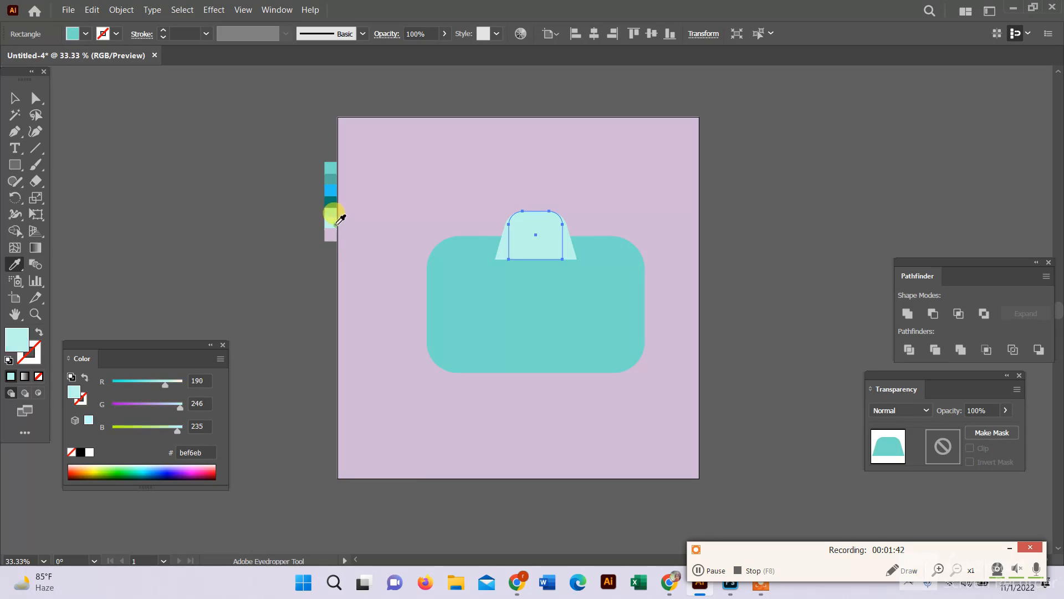
left_click(332, 171)
left_click(334, 223)
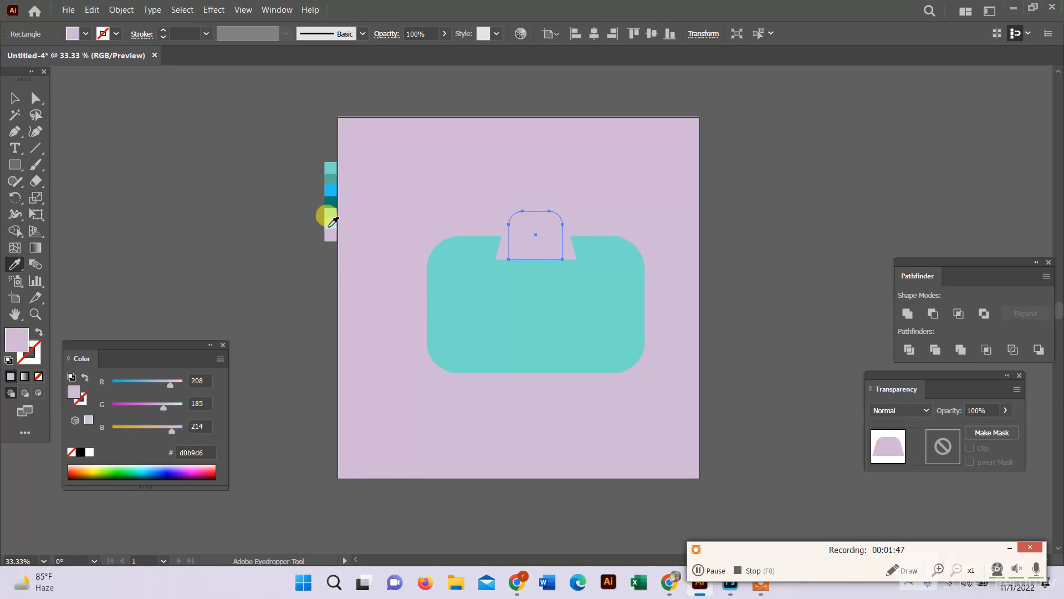
left_click(332, 219)
Arrange the teal camera body in front of the pale mint shape.
left_click(17, 98)
left_click(471, 298)
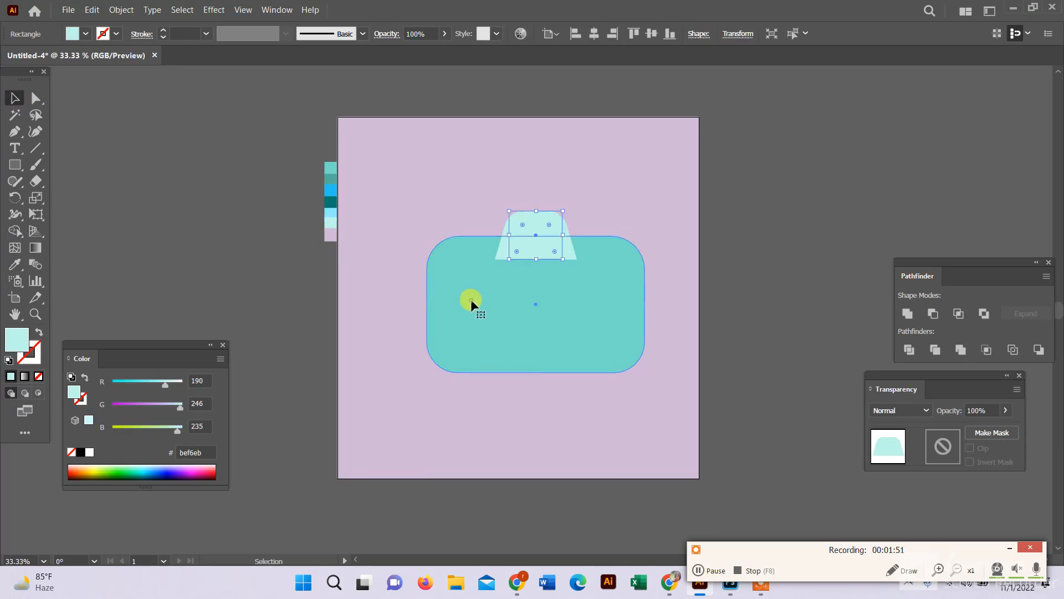
right_click(476, 299)
left_click(648, 500)
left_click(751, 242)
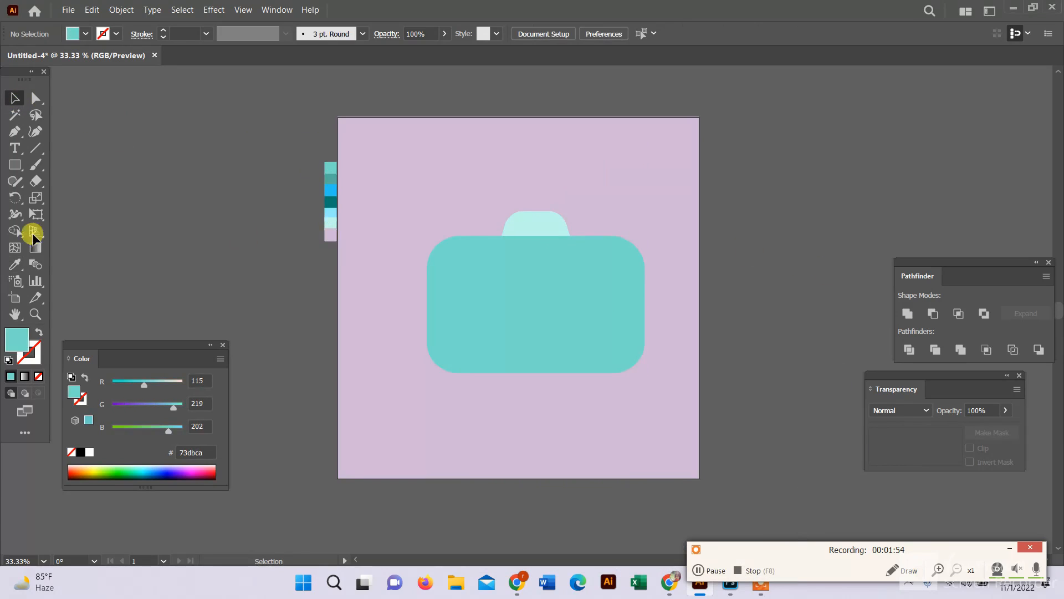
Draw a small shutter-button rectangle on the body's upper edge, left of the mint shape, and fill it with the palette colour #56ae9f.
left_click(15, 165)
scroll(466, 231, "up", 2)
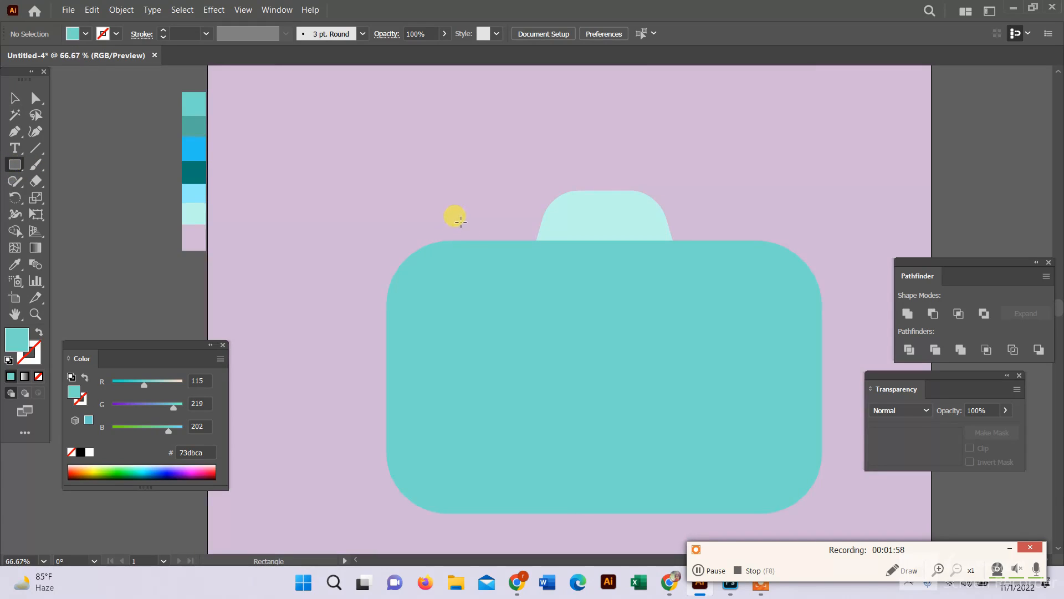
left_click_drag(462, 221, 505, 248)
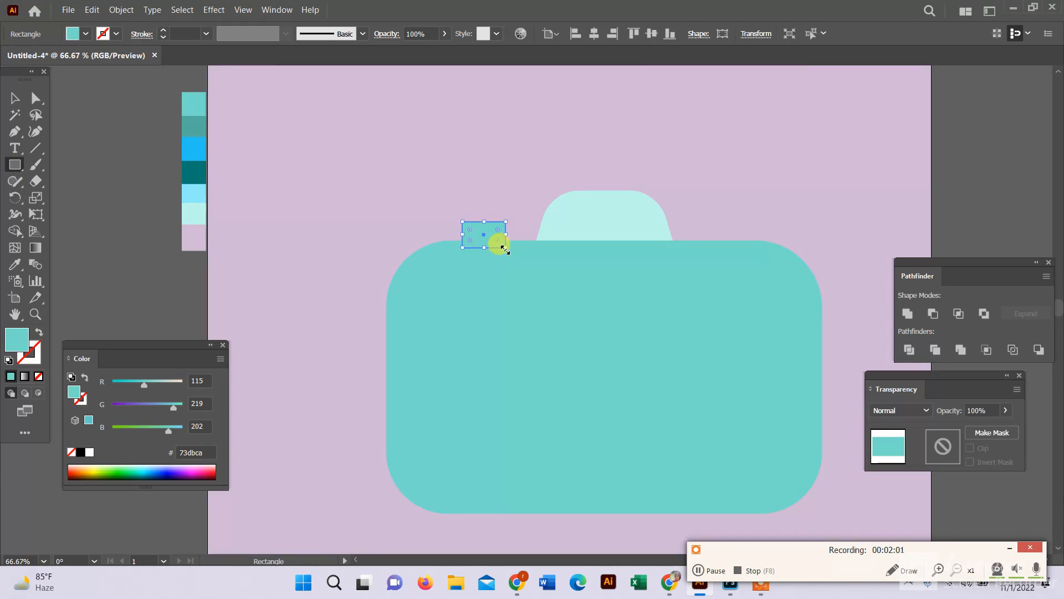
left_click(11, 265)
left_click(187, 122)
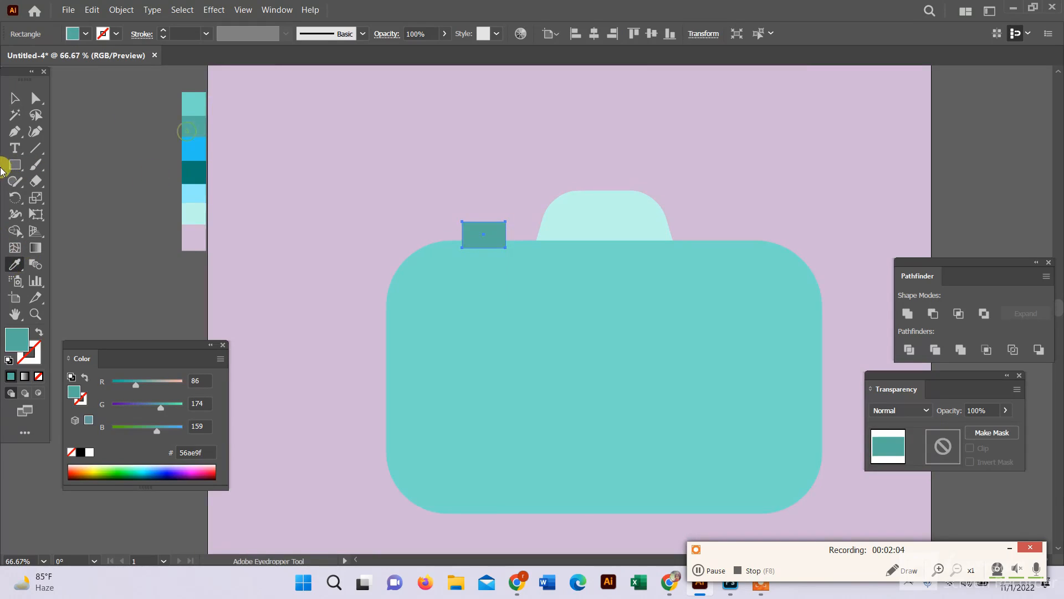
Round the shutter button's corners and arrange the camera body in front of it.
left_click(36, 98)
mouse_move(475, 233)
left_mouse_down()
mouse_move(480, 239)
mouse_move(468, 236)
left_mouse_up()
left_click(12, 100)
left_click(475, 283)
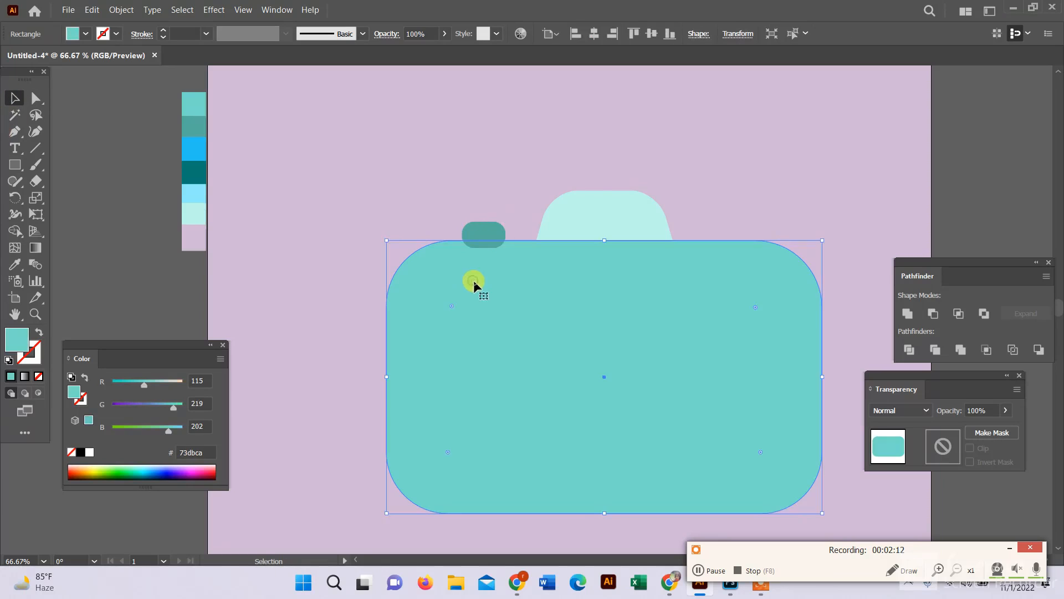
right_click(561, 280)
mouse_move(697, 274)
left_click(766, 271)
left_click(362, 176)
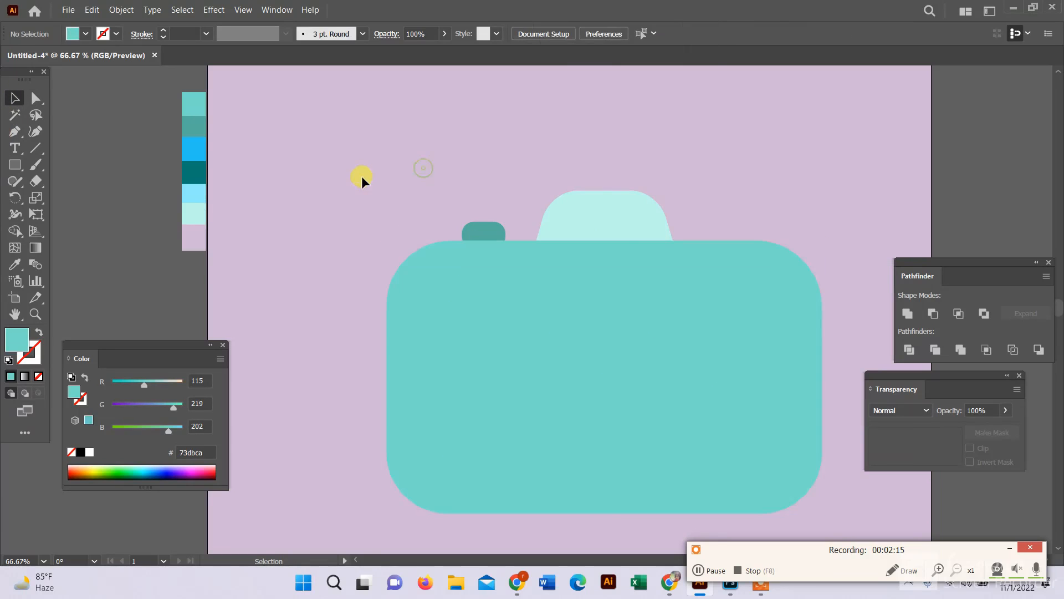
key("ctrl+a")
left_click(121, 9)
key("Escape")
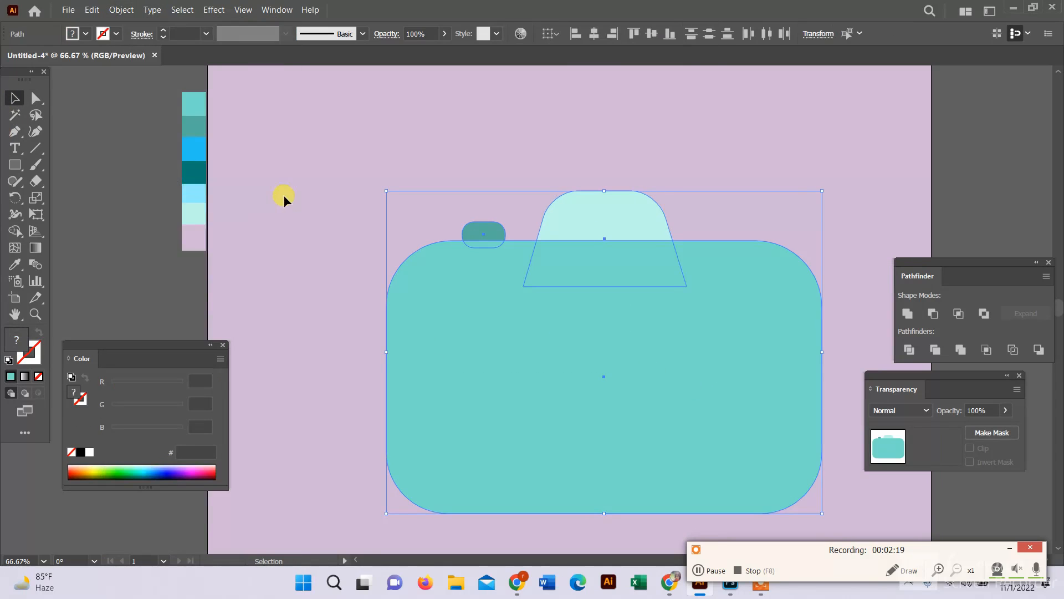
left_click(413, 157)
left_click(699, 568)
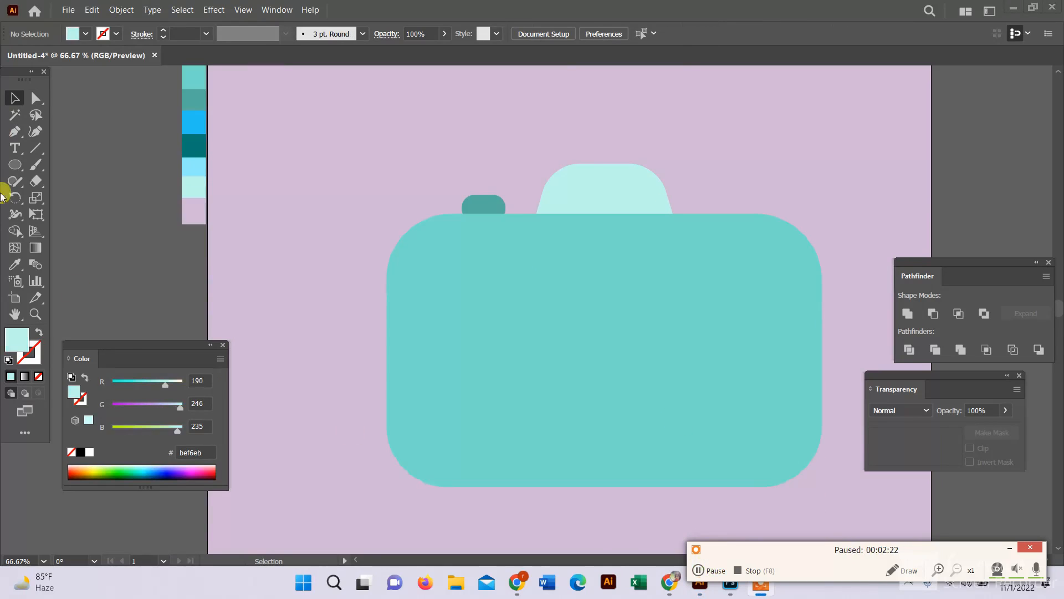
Draw a pale mint lens circle in the middle of the camera body and enlarge it to about 284 px in diameter.
left_click(15, 165)
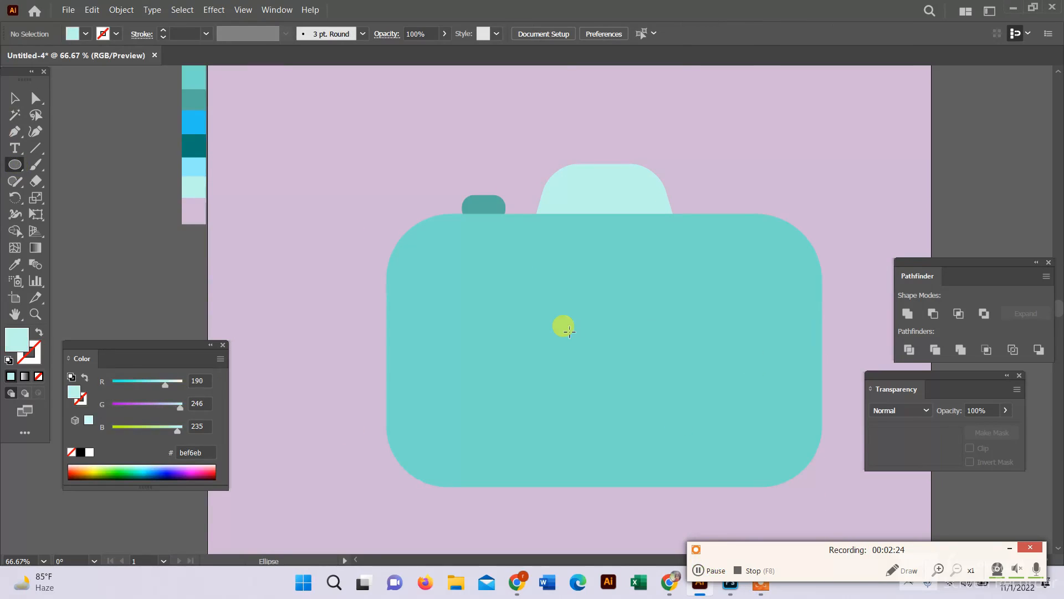
mouse_move(561, 330)
left_mouse_down()
mouse_move(658, 395)
mouse_move(648, 373)
left_mouse_up()
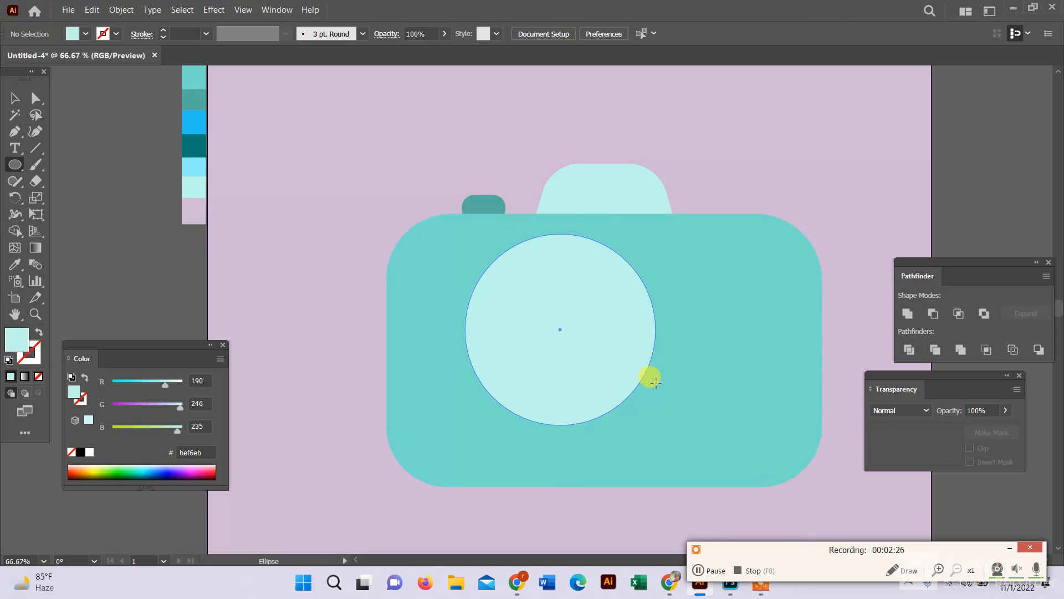
left_click(15, 98)
mouse_move(506, 316)
left_mouse_down()
mouse_move(577, 357)
mouse_move(547, 334)
left_mouse_up()
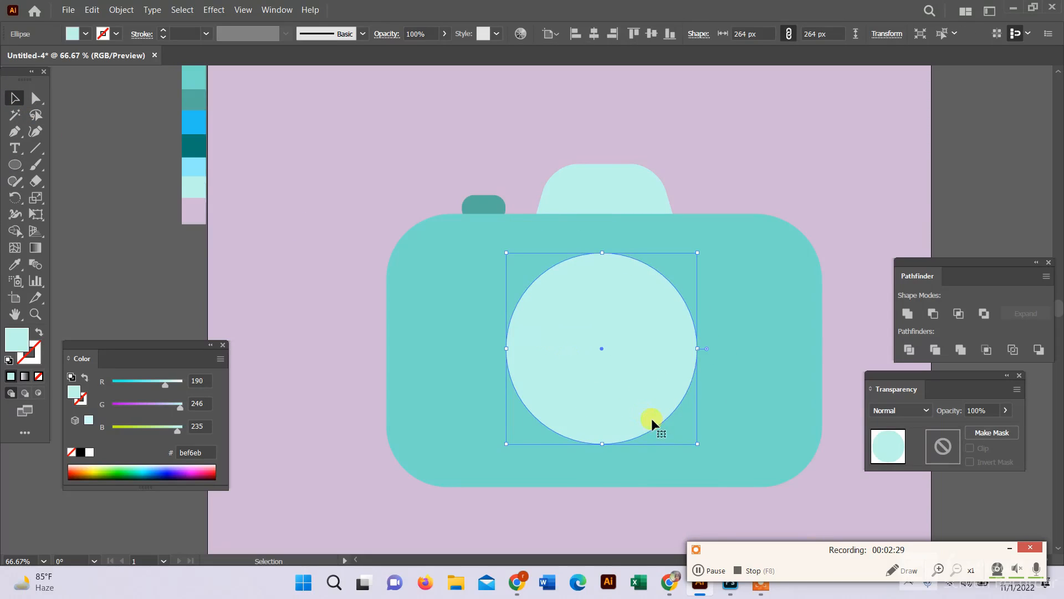
mouse_move(698, 445)
left_mouse_down()
mouse_move(716, 446)
mouse_move(705, 450)
left_mouse_up()
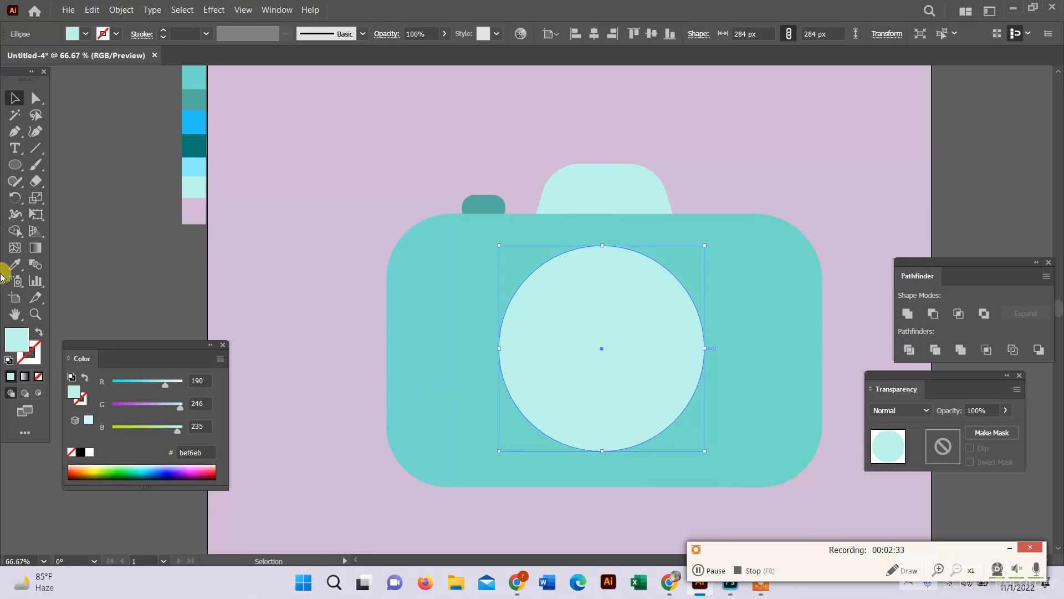
Create a six-sided polygon with a 50 px radius inside the lens circle.
left_click_drag(13, 166, 76, 214)
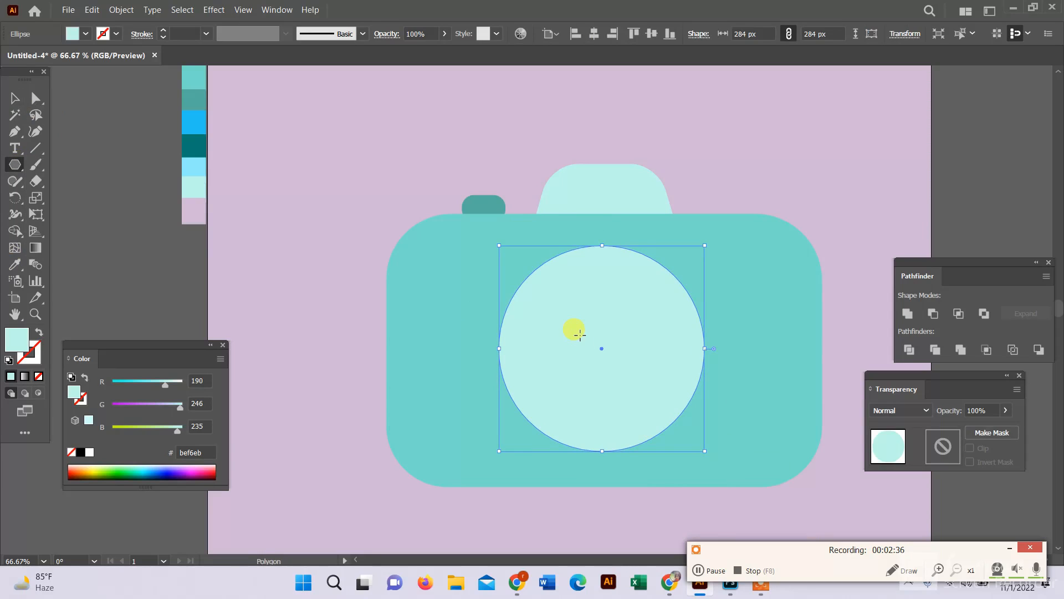
left_click(579, 334)
left_click(501, 314)
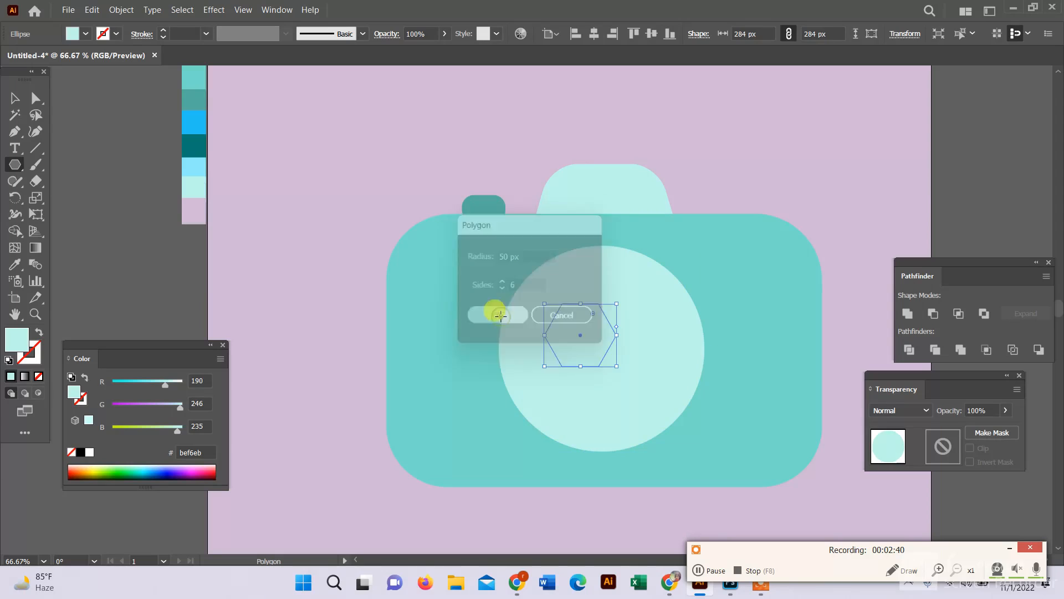
Align the hexagon and the lens circle to a common horizontal centre.
left_click(591, 34)
left_click(15, 97)
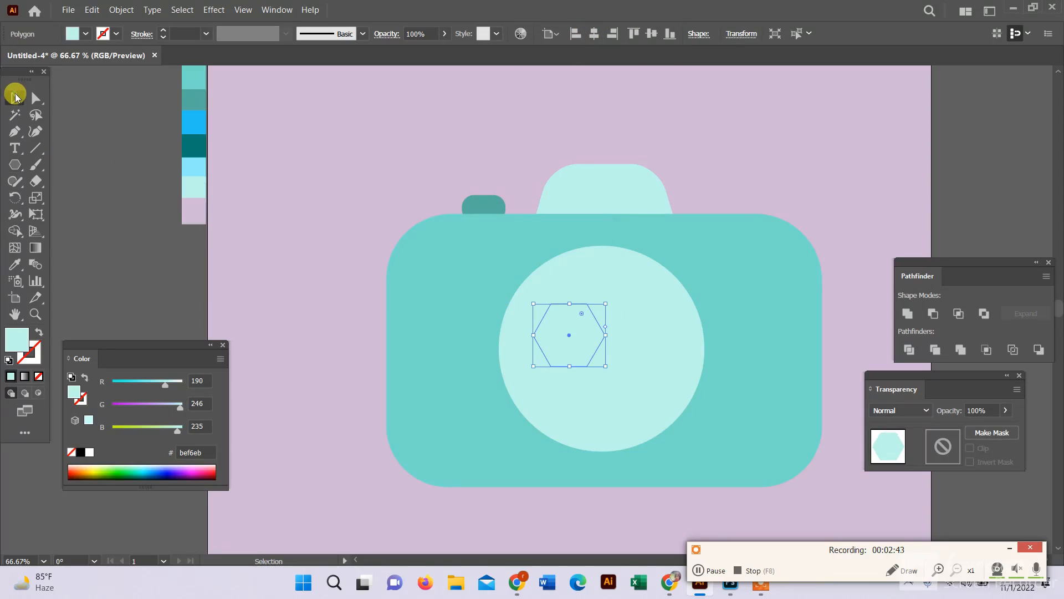
left_click(644, 320, "shift")
left_click(594, 34)
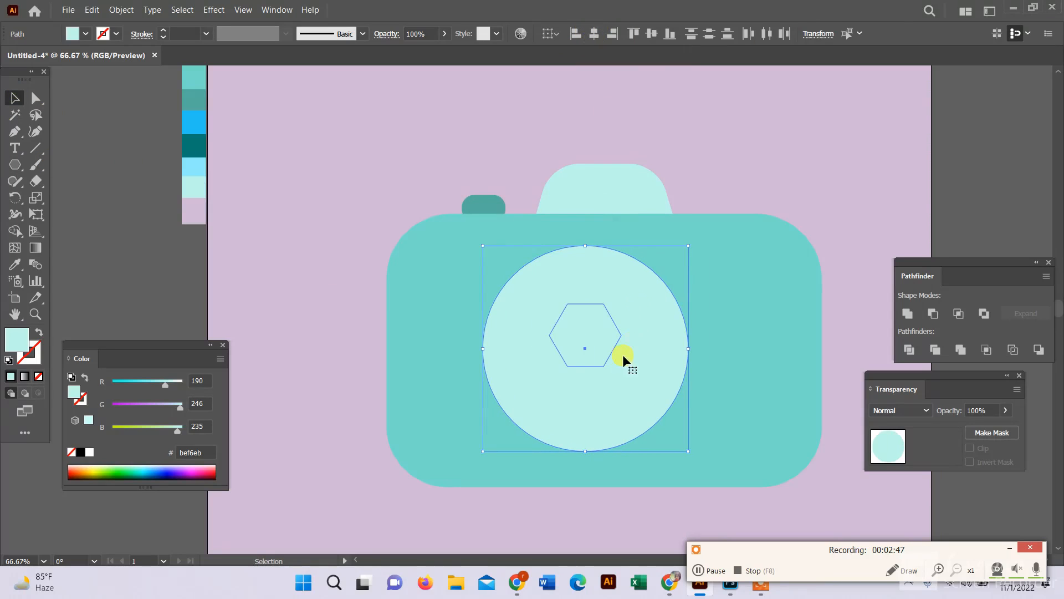
Align the hexagon and the lens circle to a common vertical centre.
left_click(651, 33)
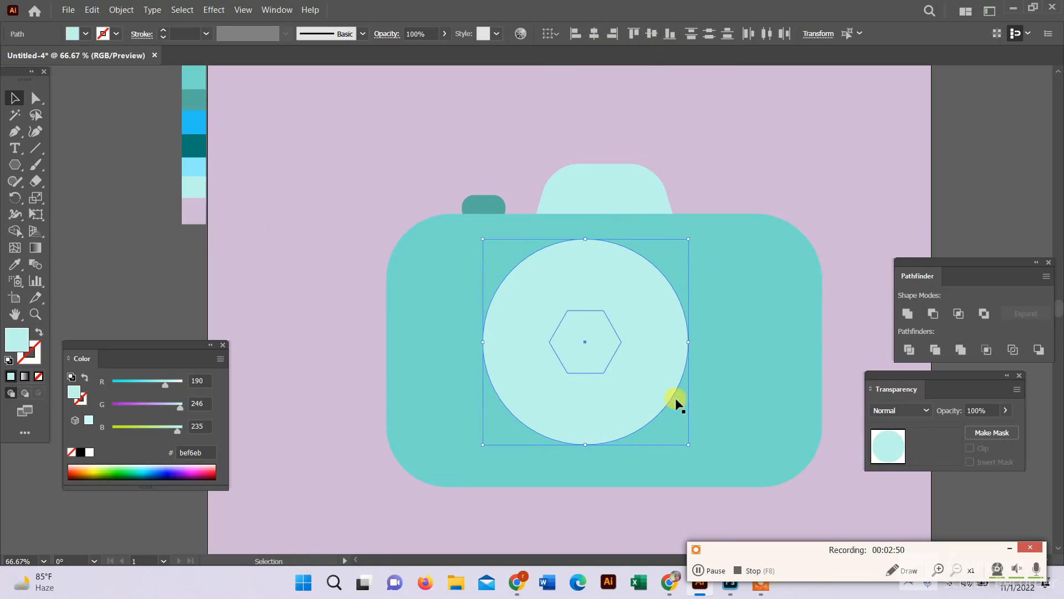
left_click(270, 208)
left_click(542, 323)
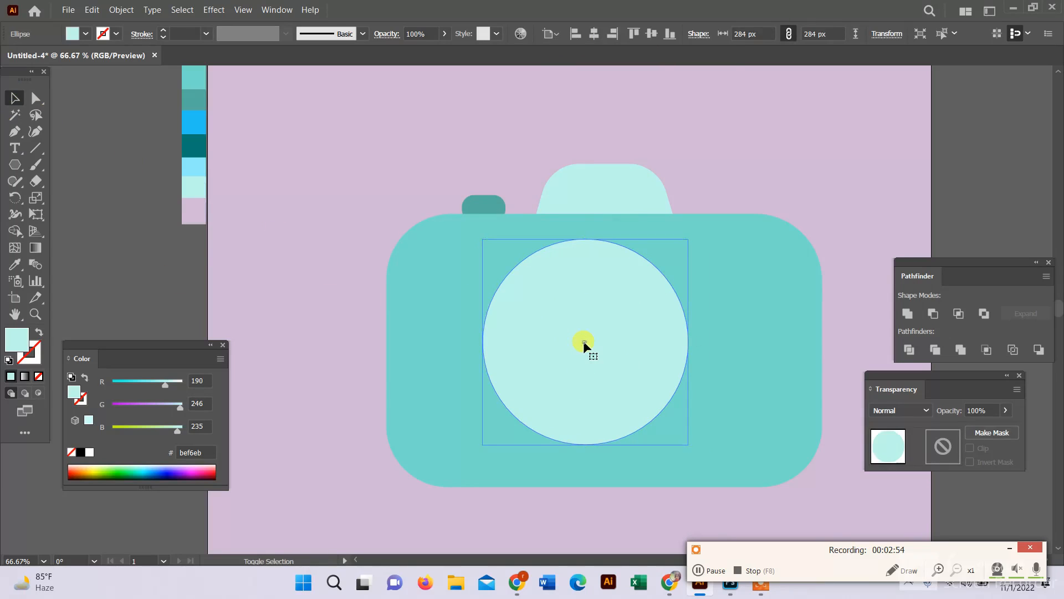
left_click_drag(444, 292, 485, 306)
key("ctrl+z")
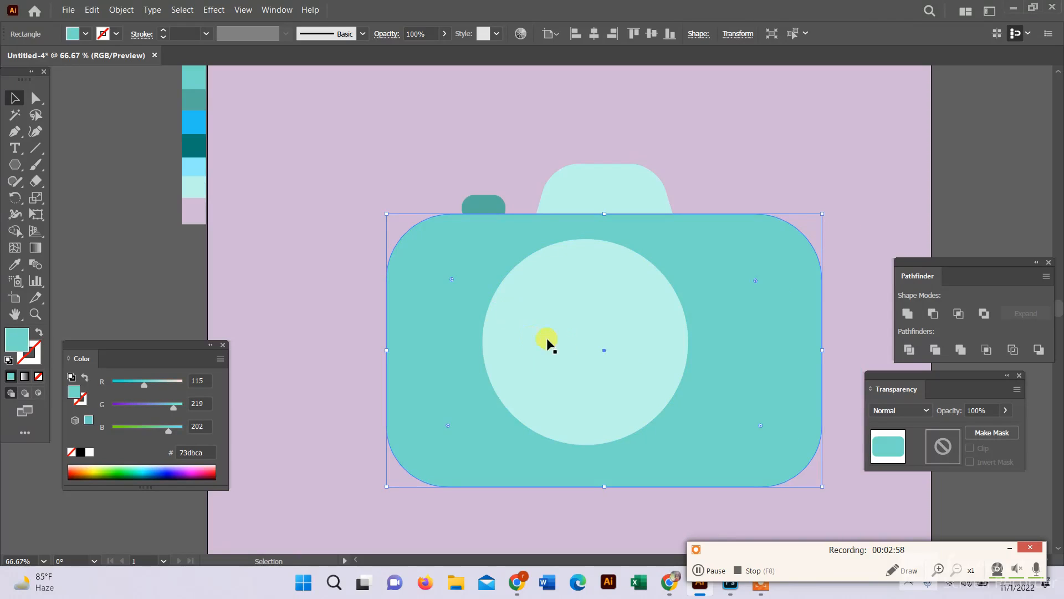
Enlarge the hexagon slightly around its centre inside the lens circle.
left_click(548, 340)
left_click(516, 303, "shift")
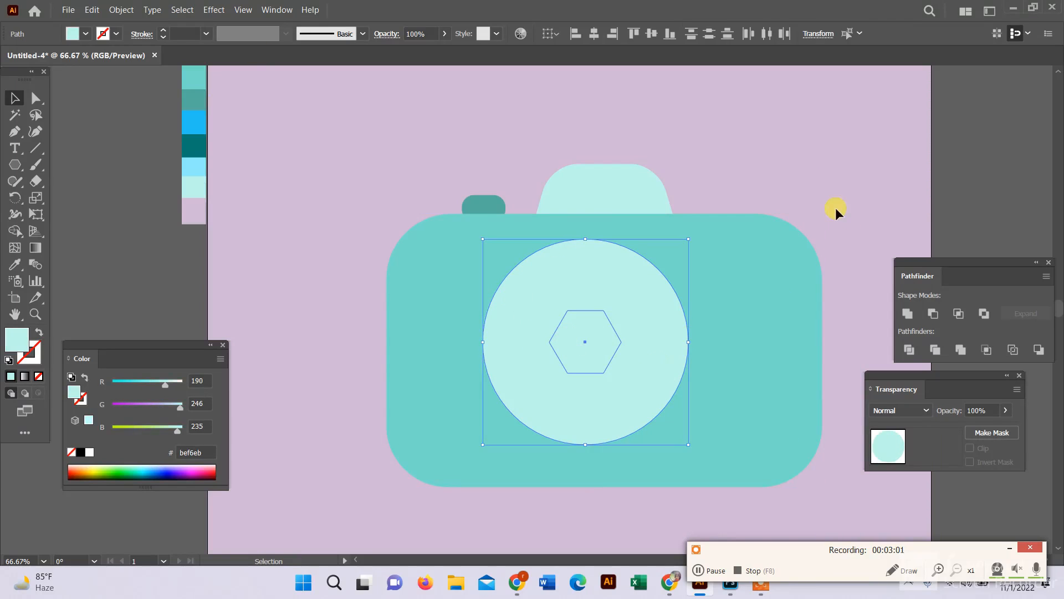
left_click(603, 338, "shift")
left_click_drag(621, 374, 645, 381)
Cut the hexagon out of the lens circle with the Minus Front shape mode.
left_click(499, 293, "shift")
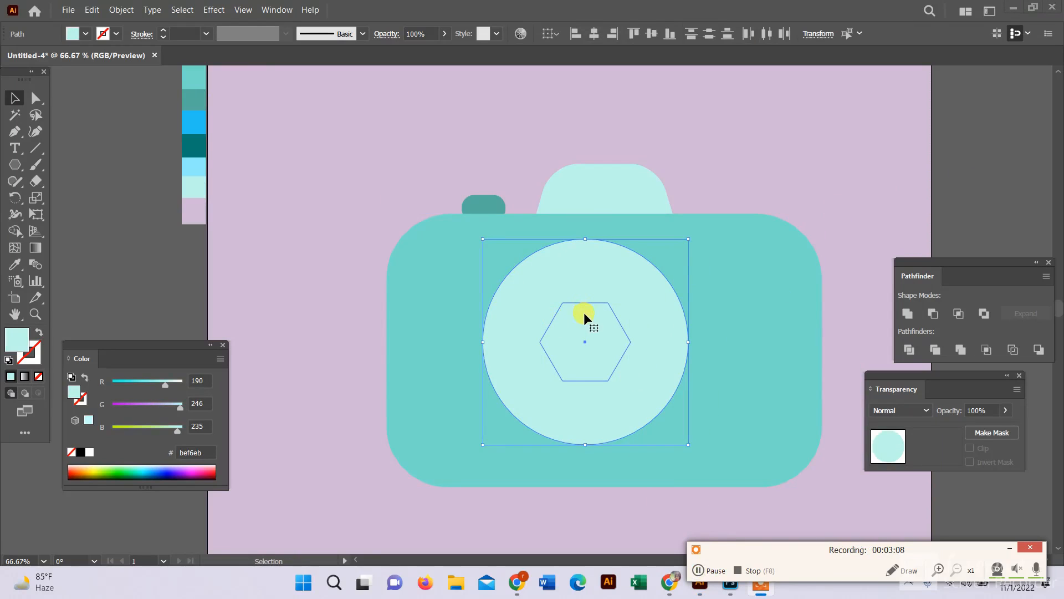
left_click(527, 300)
left_click(569, 344, "shift")
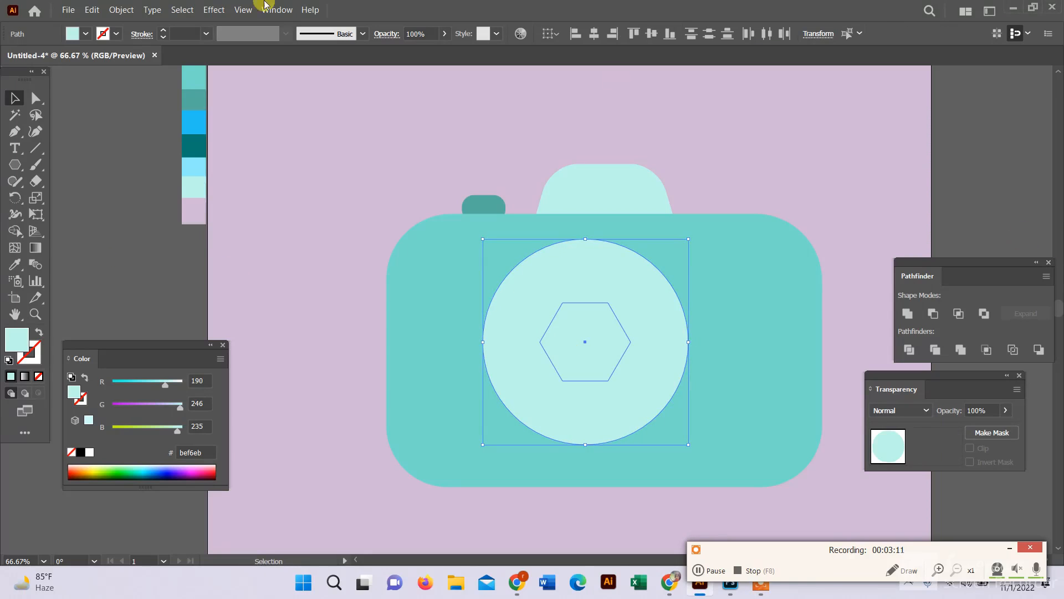
left_click(286, 16)
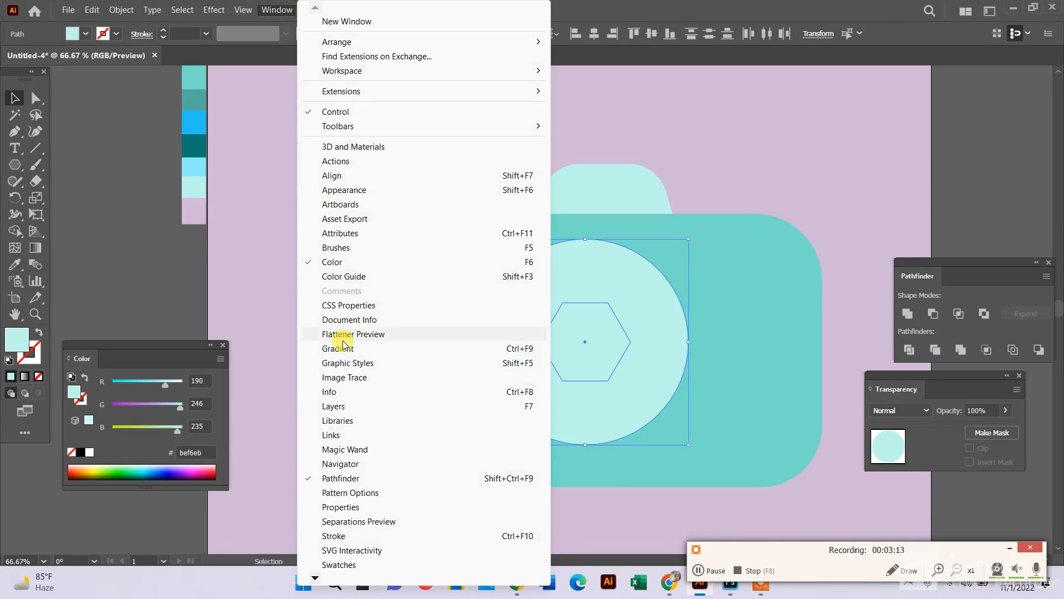
left_click(340, 478)
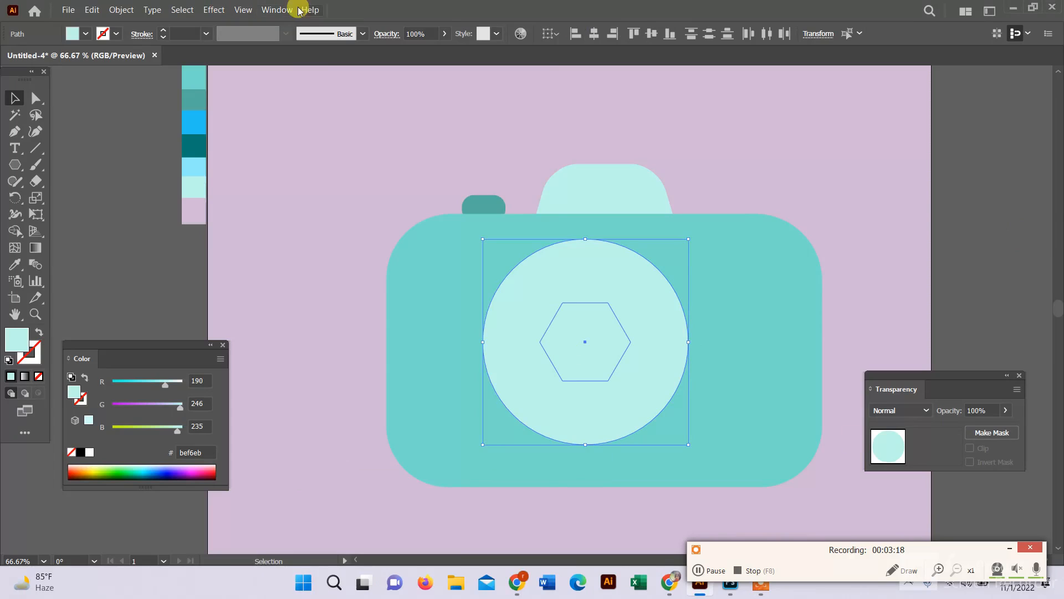
left_click(298, 11)
left_click(340, 479)
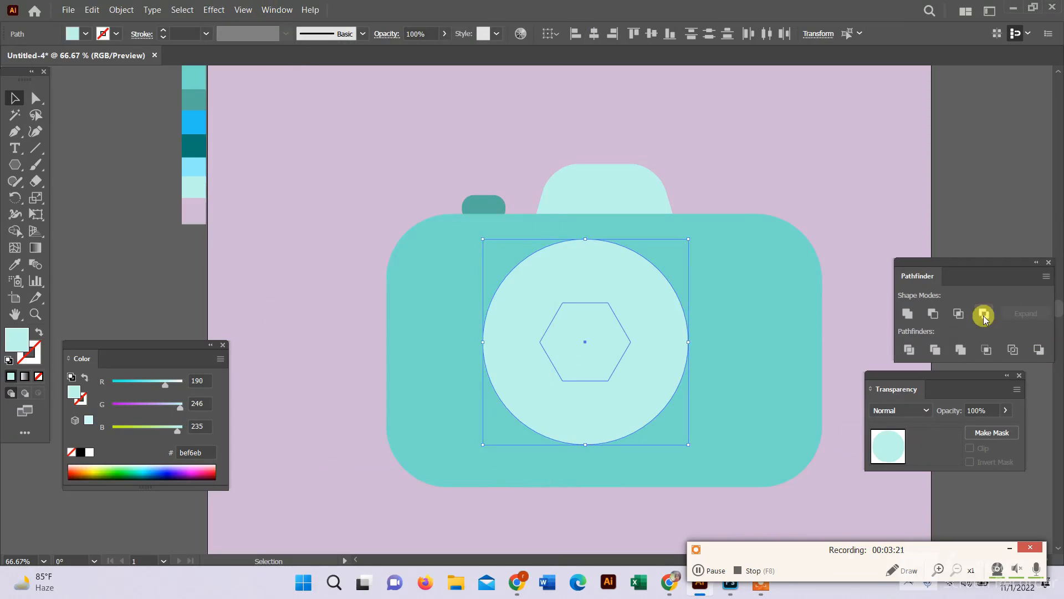
left_click(930, 320)
left_click(1003, 191)
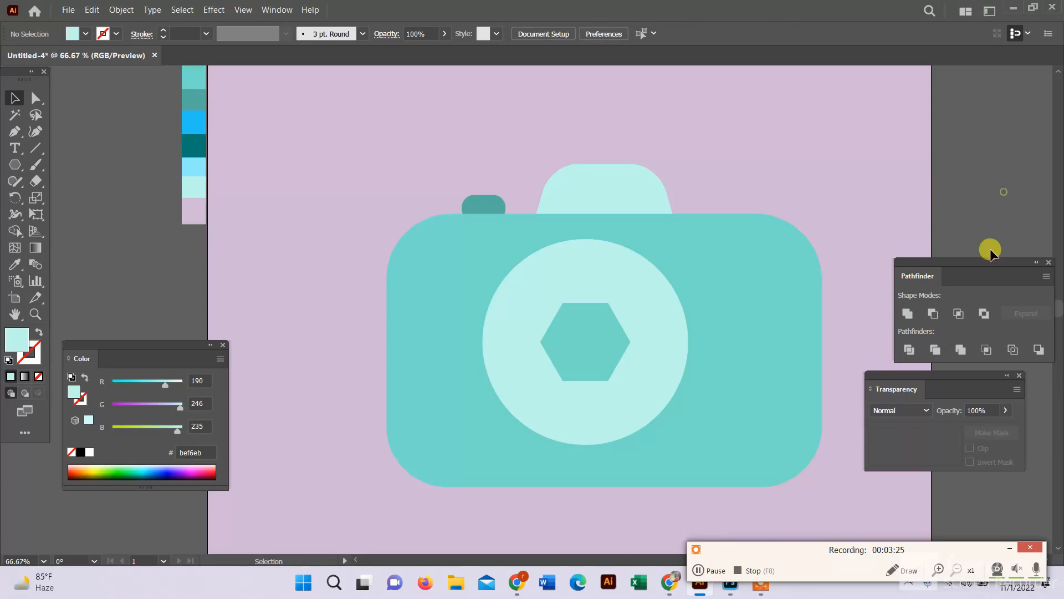
Move the lens ring with its hexagonal opening to the centre of the camera body.
left_click(571, 336)
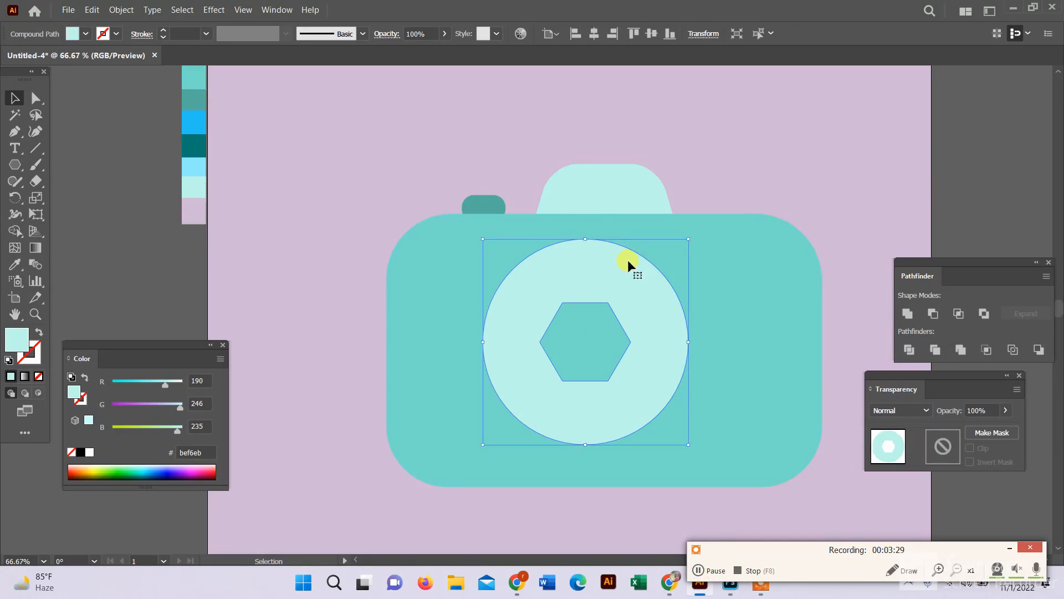
left_click_drag(659, 332, 678, 339)
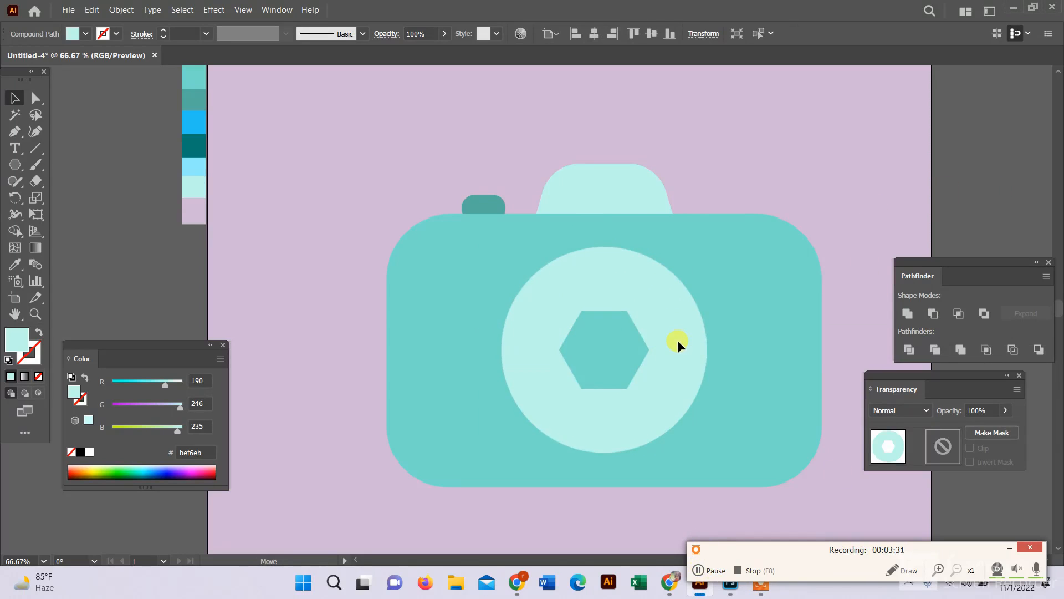
left_click(749, 200)
left_click(668, 309)
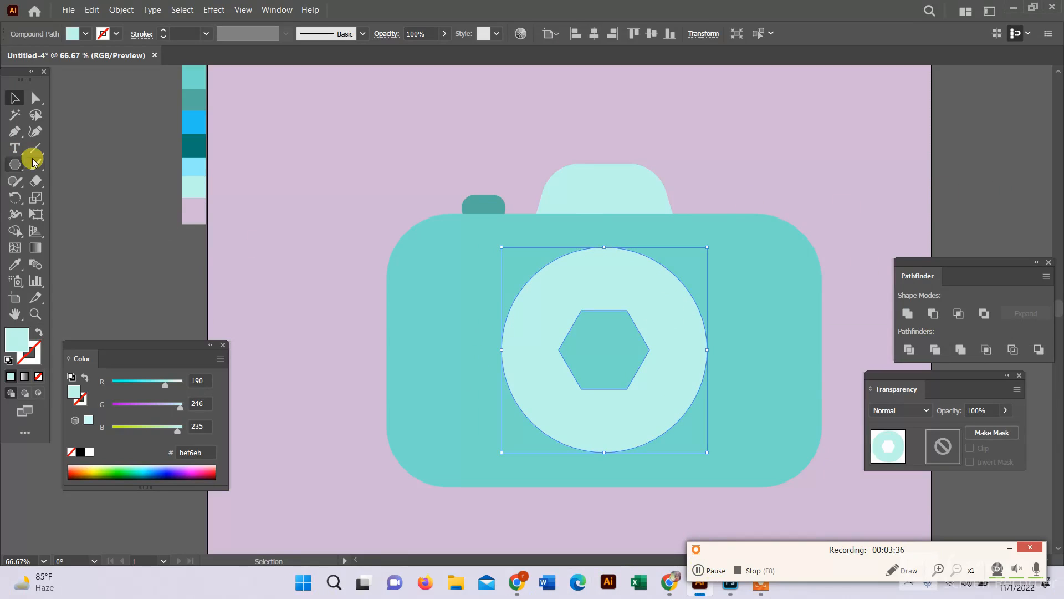
Draw a horizontal line from the hexagon's upper-left corner along its upper edge, extending past the upper-right corner.
left_click_drag(34, 155, 110, 147)
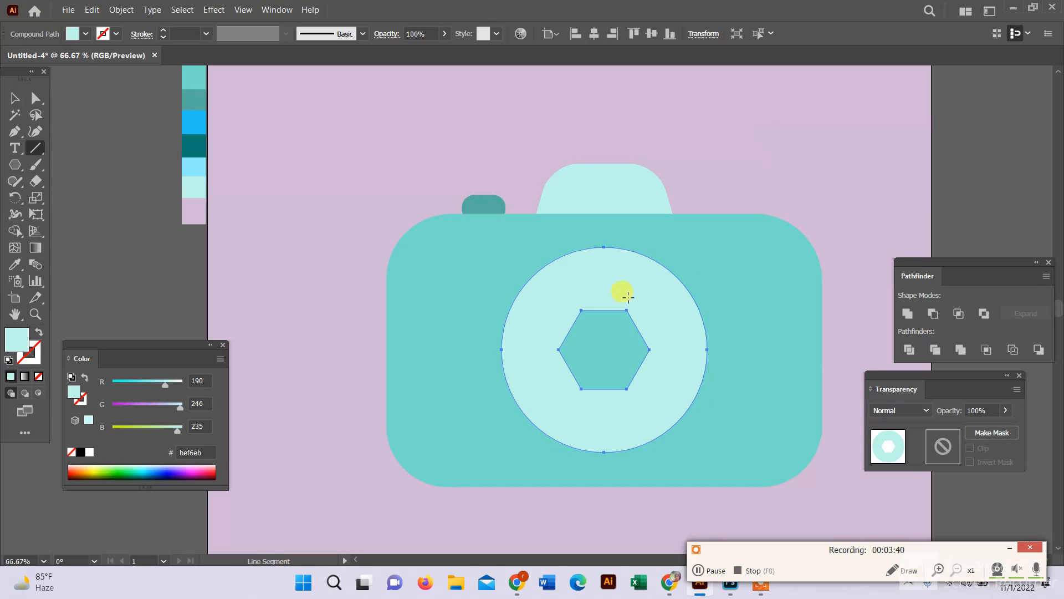
scroll(637, 340, "up", 3)
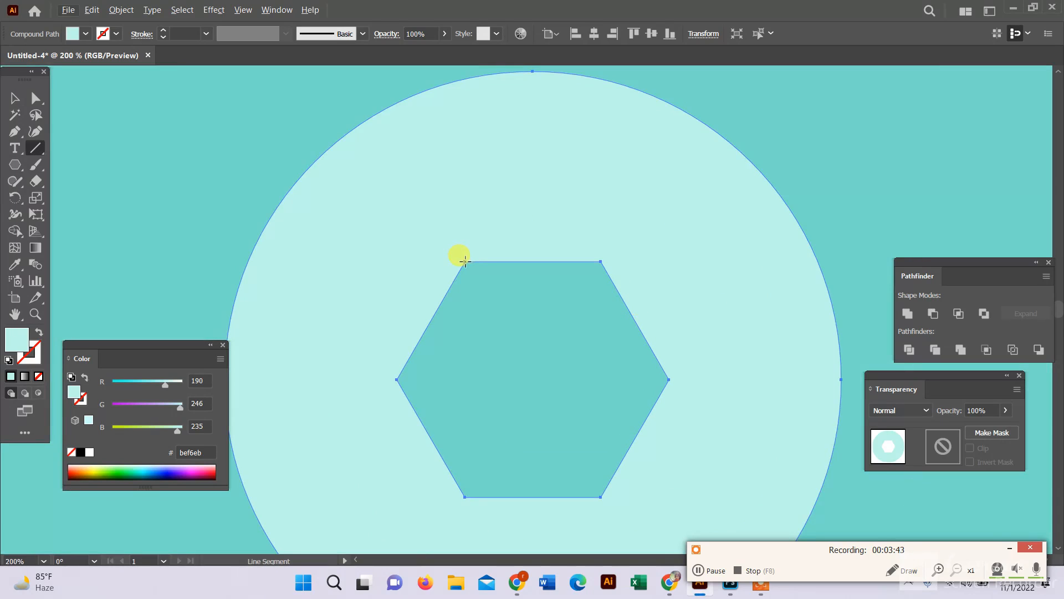
left_click_drag(464, 260, 510, 262)
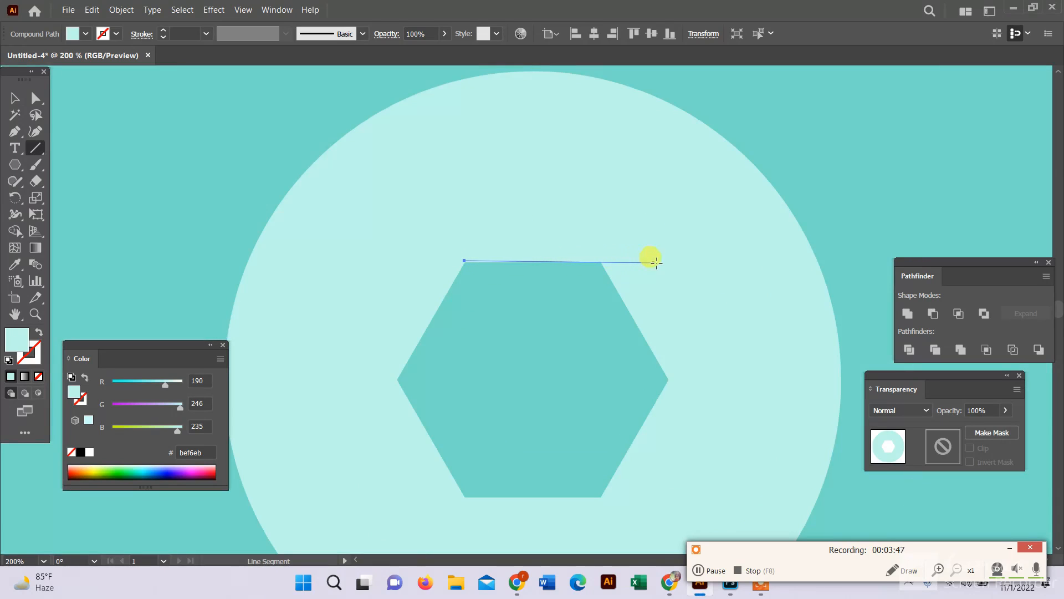
left_click_drag(671, 260, 671, 260)
left_click(13, 99)
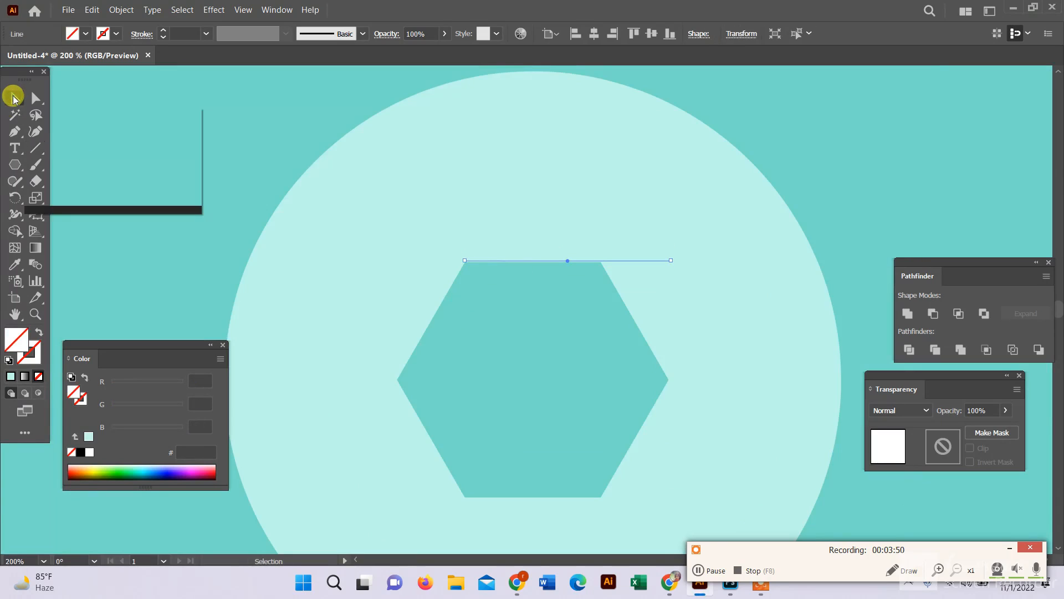
Give the line a black stroke with a weight of 19 pt.
left_click(162, 30)
left_click(117, 35)
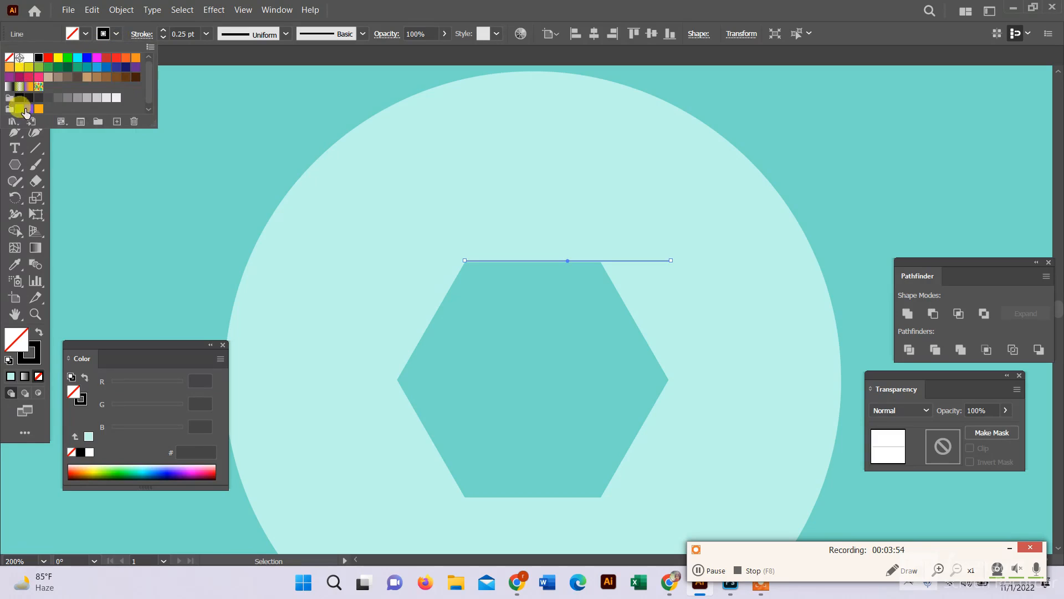
left_click(190, 30)
type("2pt")
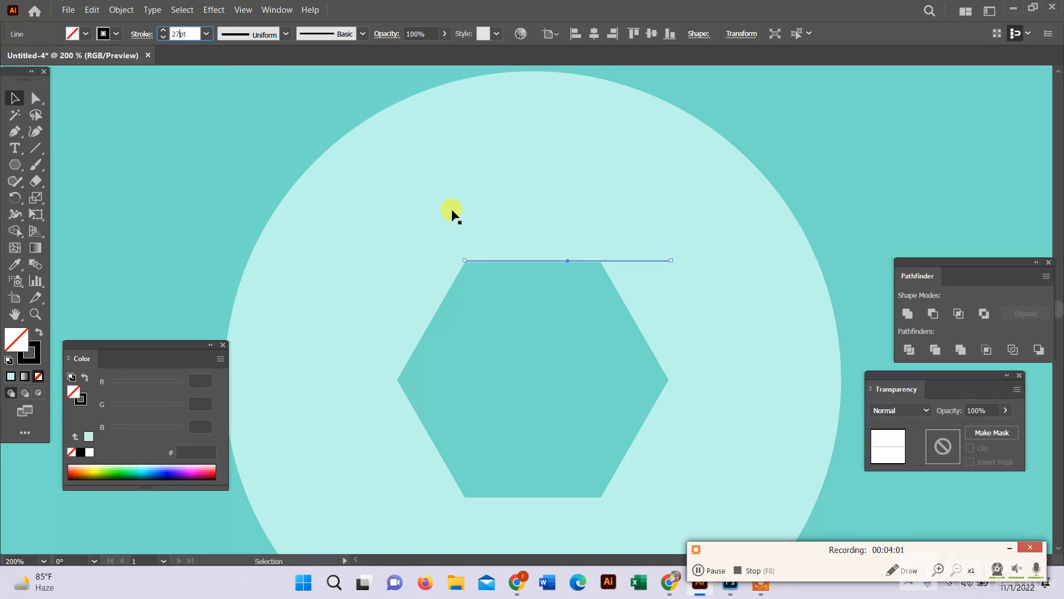
key("Return")
left_click(163, 37)
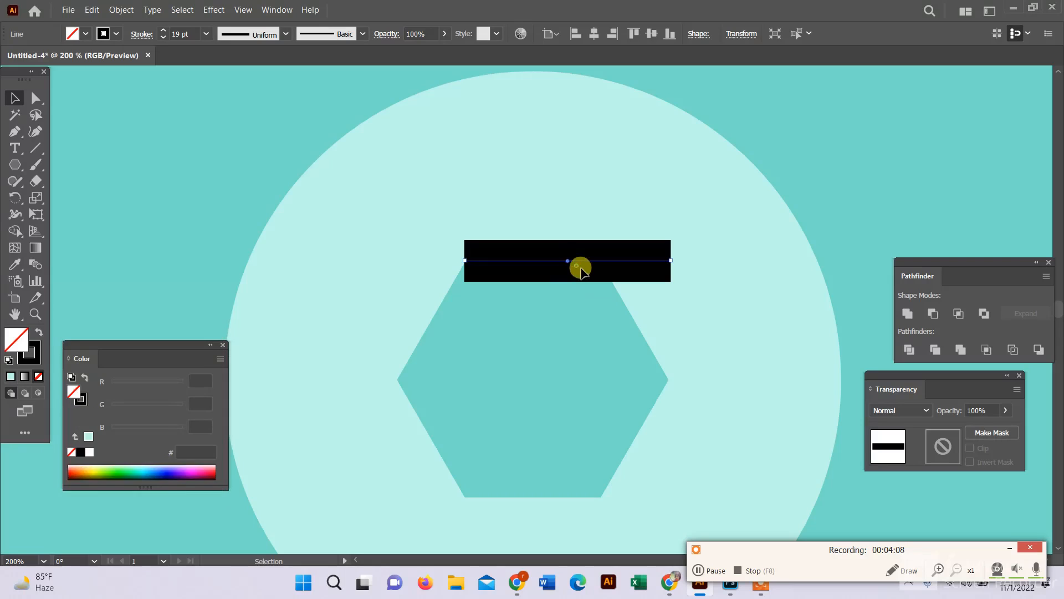
Move the black bar down so its upper edge lines up with the hexagon's upper edge and its left end with the corner.
left_click(581, 269)
mouse_move(600, 261)
left_mouse_down()
mouse_move(608, 283)
mouse_move(597, 280)
left_mouse_up()
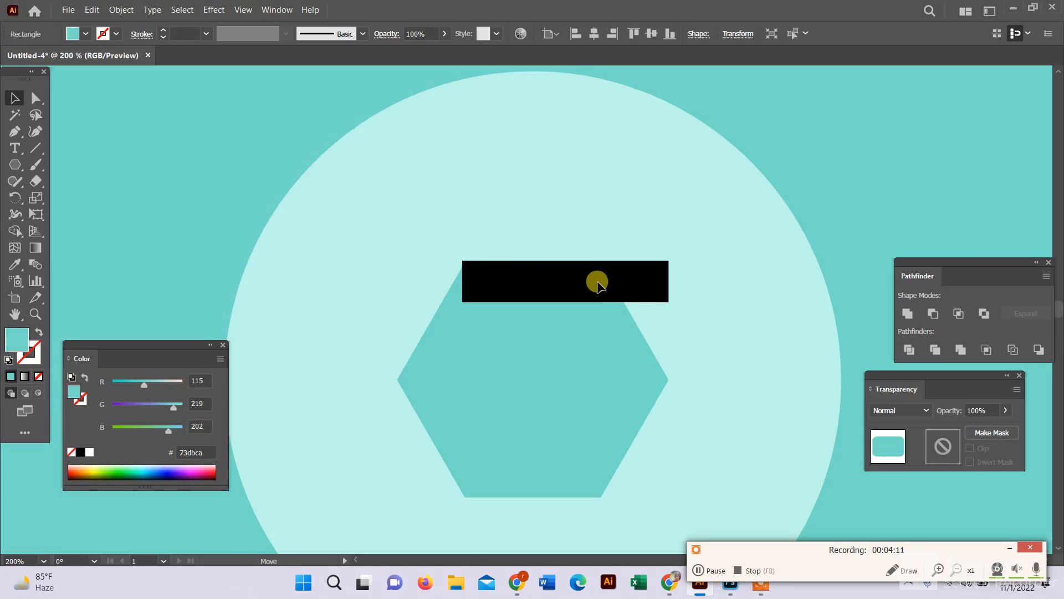
scroll(568, 274, "up", 1)
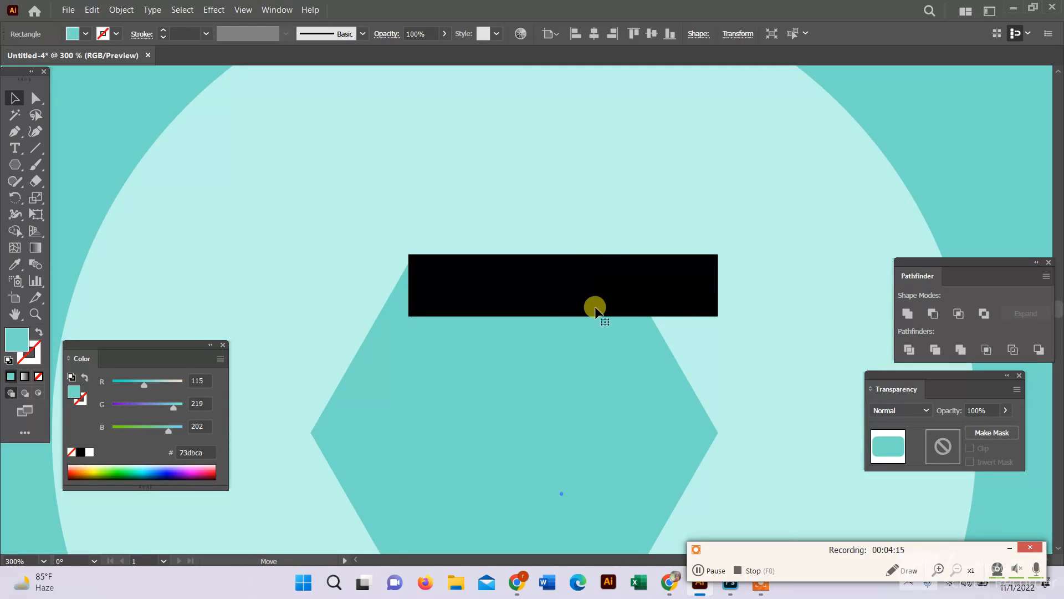
left_click(715, 275)
double_click(683, 286)
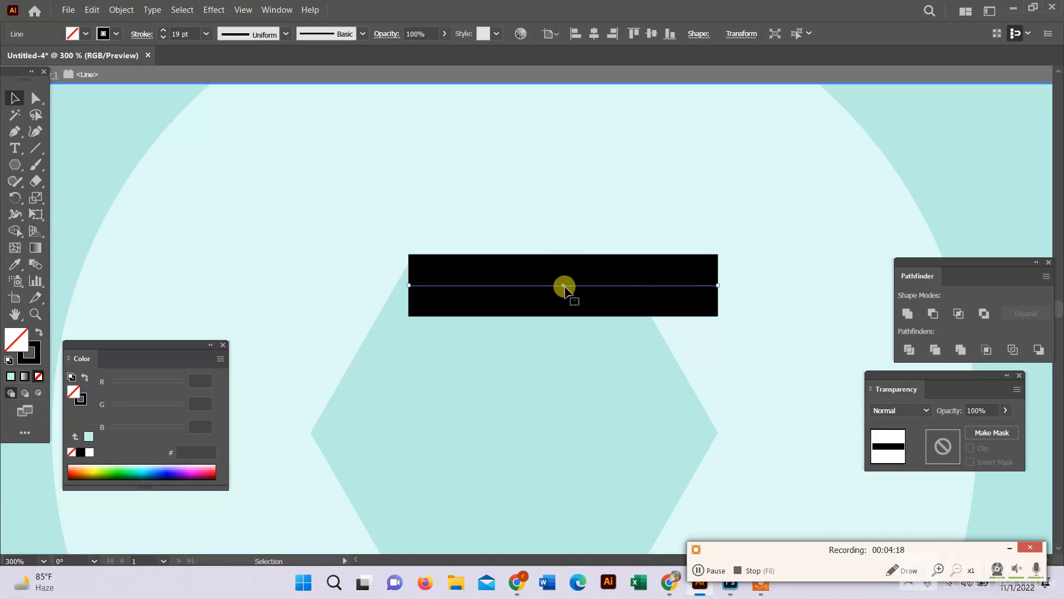
mouse_move(564, 287)
left_mouse_down()
mouse_move(563, 300)
mouse_move(565, 286)
left_mouse_up()
left_click(784, 309)
scroll(607, 266, "up", 1)
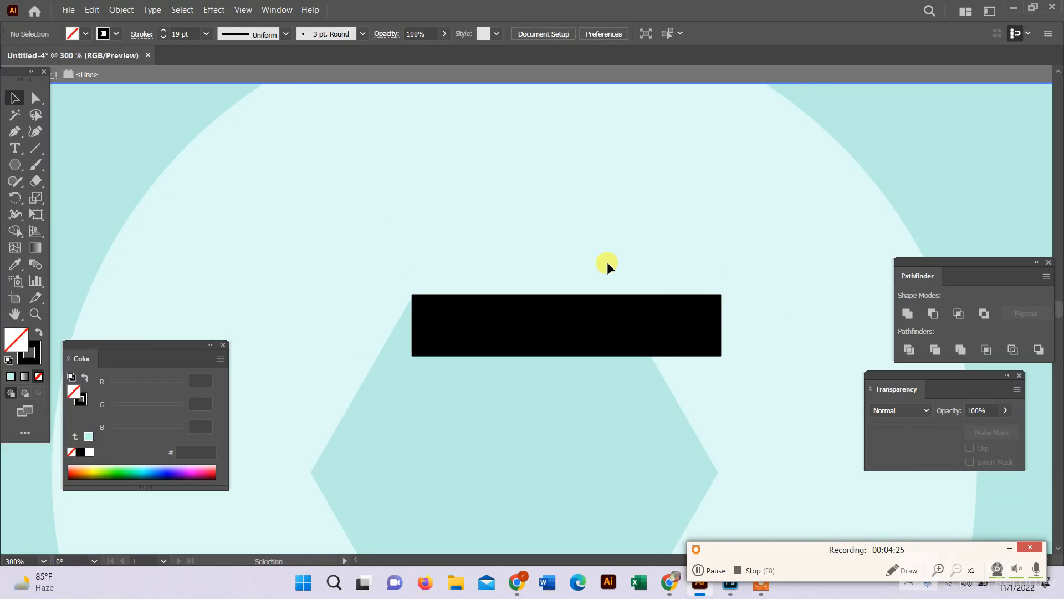
double_click(608, 266)
left_click(504, 333)
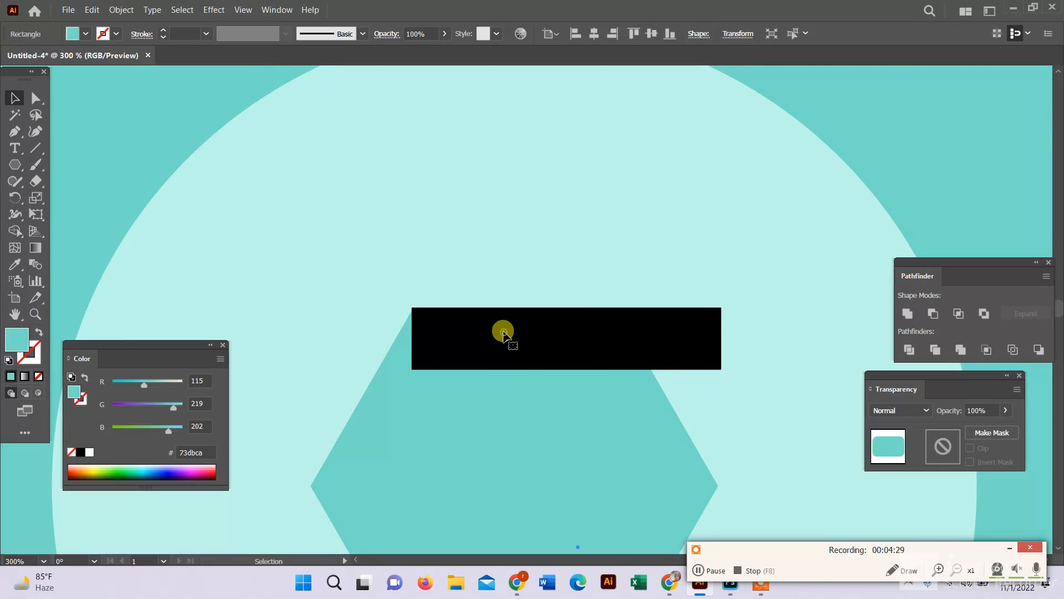
left_click_drag(503, 333, 510, 272)
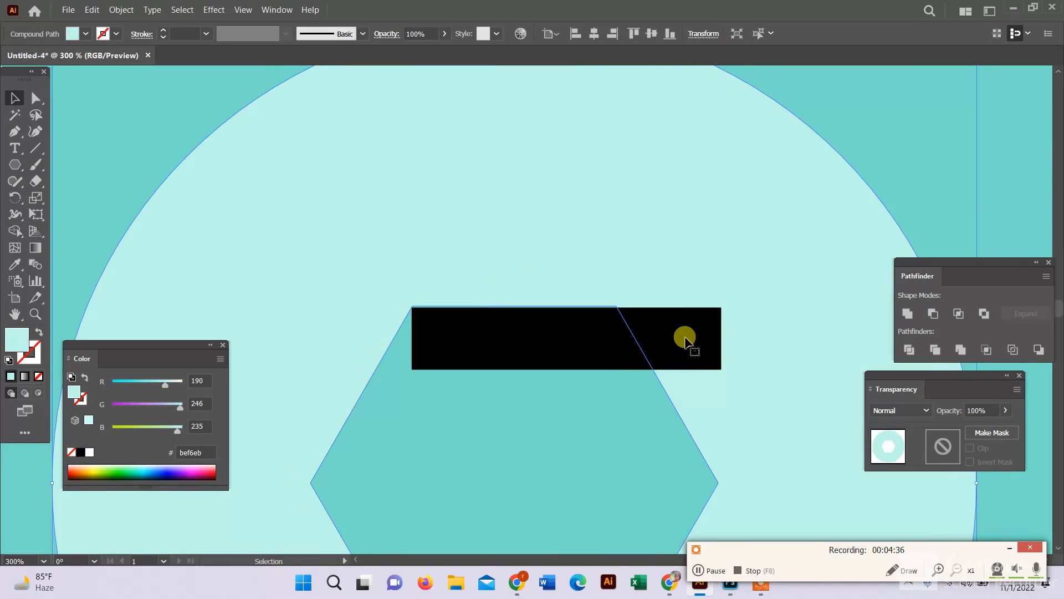
double_click(725, 337)
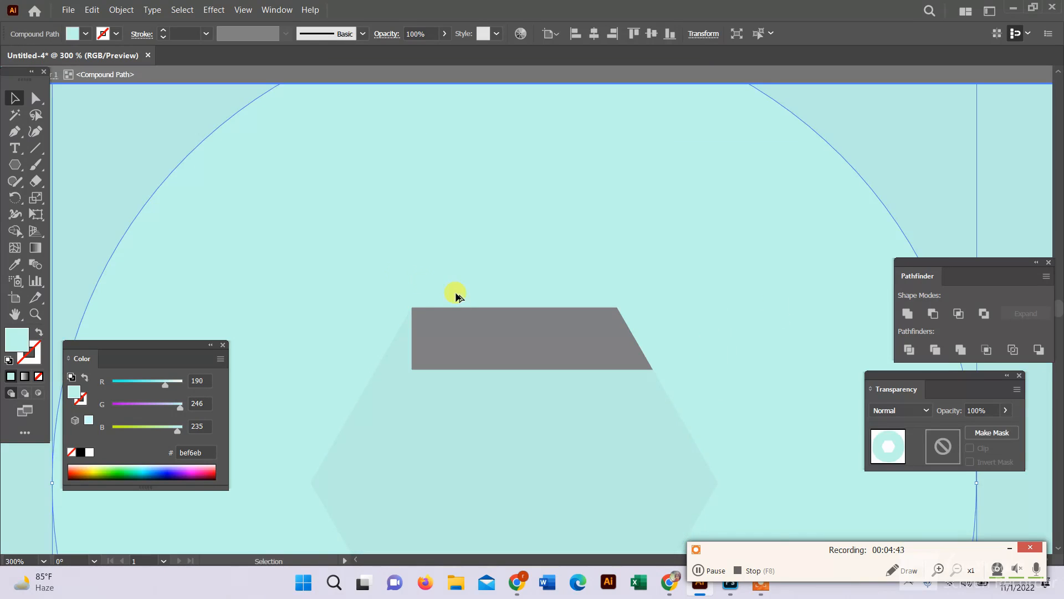
key("ctrl+minus")
double_click(178, 246)
left_click(494, 325)
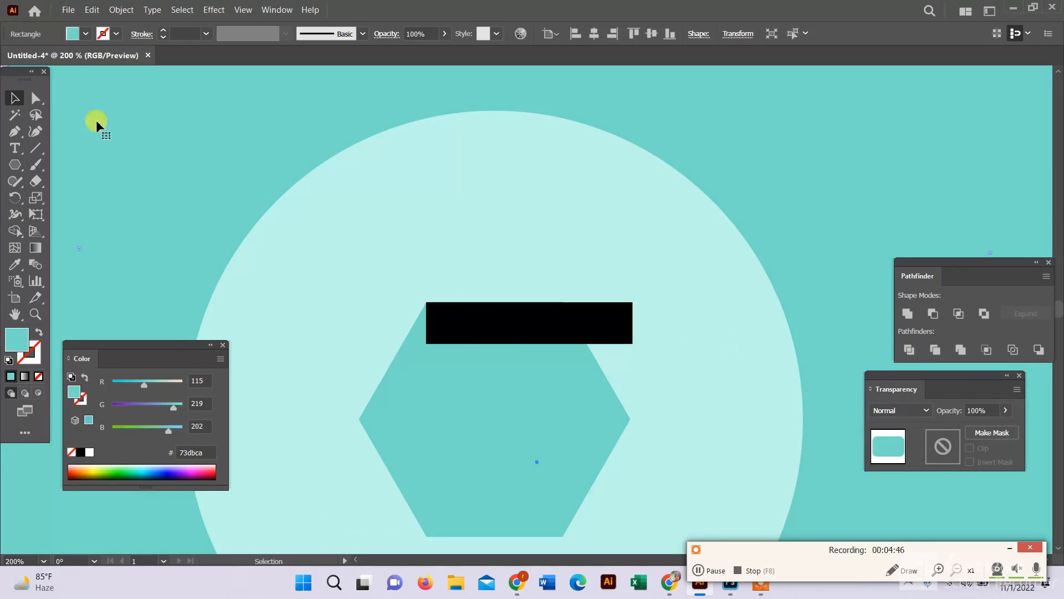
key("ctrl+minus")
left_click(242, 199)
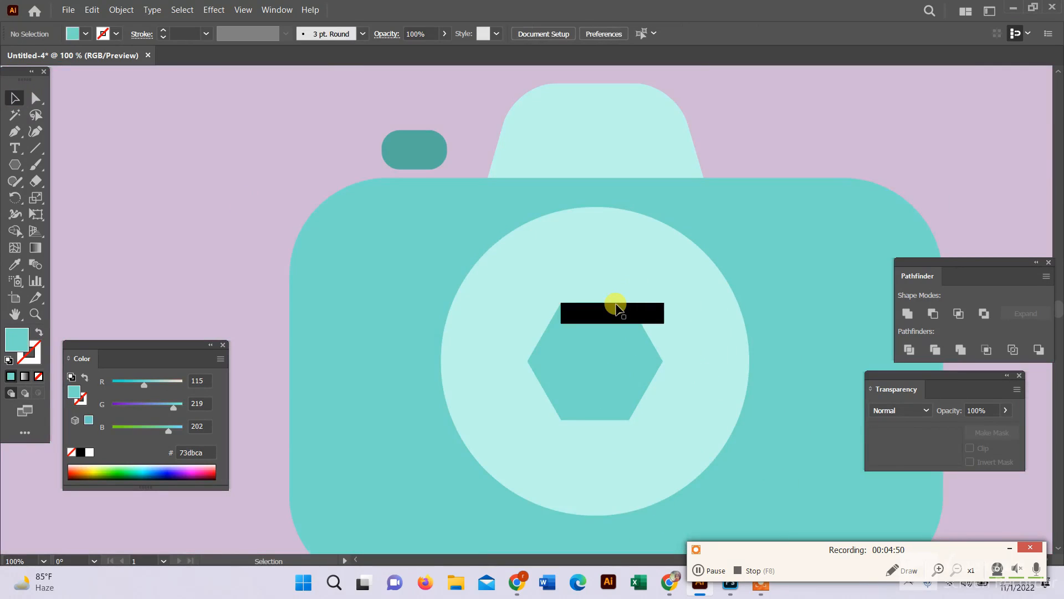
double_click(611, 315)
double_click(222, 207)
left_click(611, 321)
left_click(653, 327)
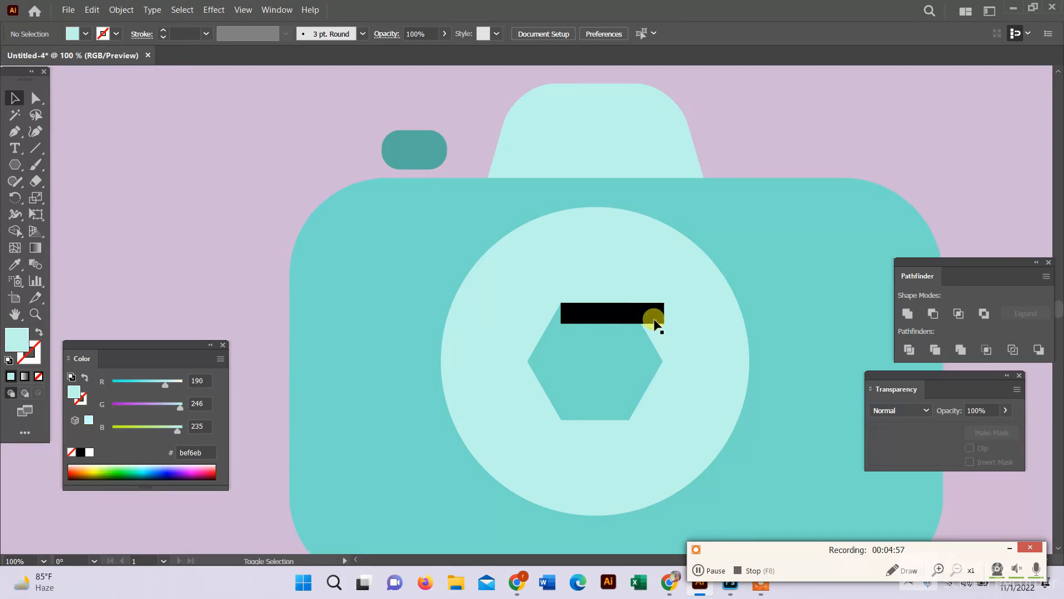
left_click(582, 311)
left_click(572, 316)
key("ctrl+minus")
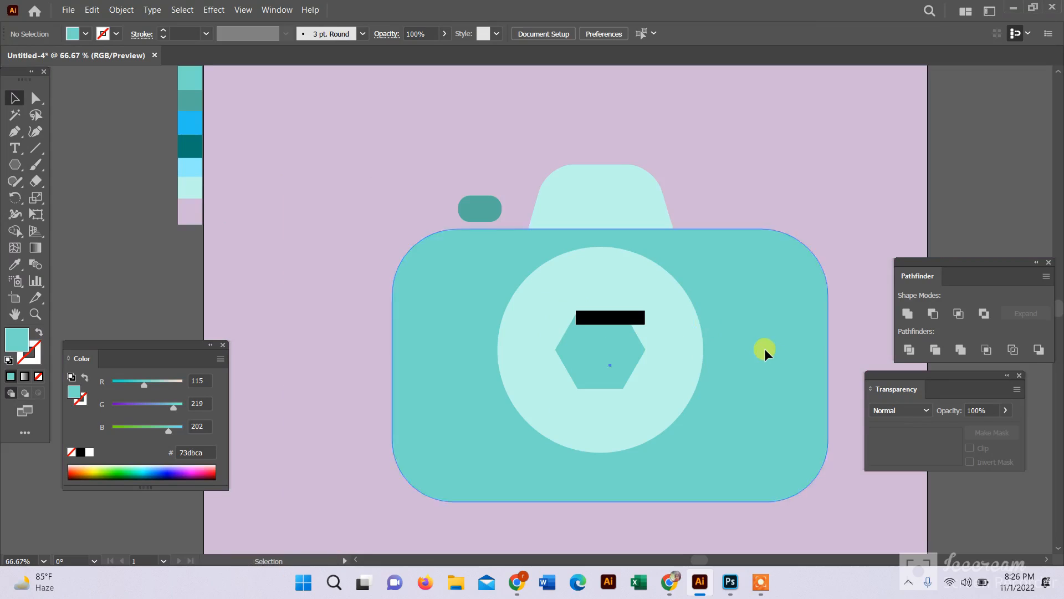
Lock the camera body in place and move the lens ring so its hexagon's upper edge meets the upper edge of the black bar.
left_click(492, 238)
left_click(122, 10)
mouse_move(166, 105)
left_click(338, 103)
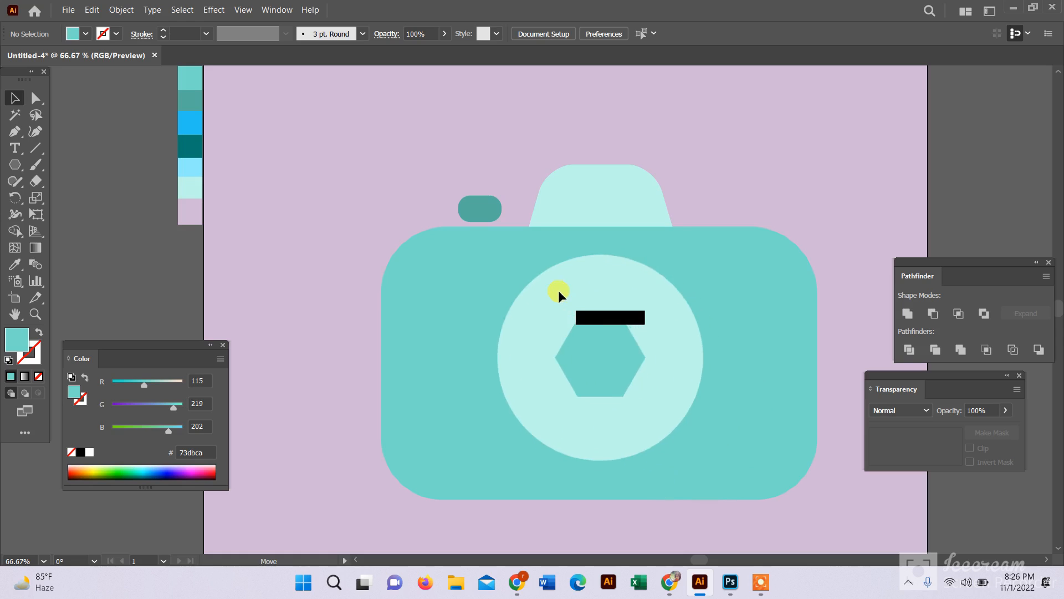
left_click_drag(559, 289, 603, 283)
scroll(632, 356, "up", 2)
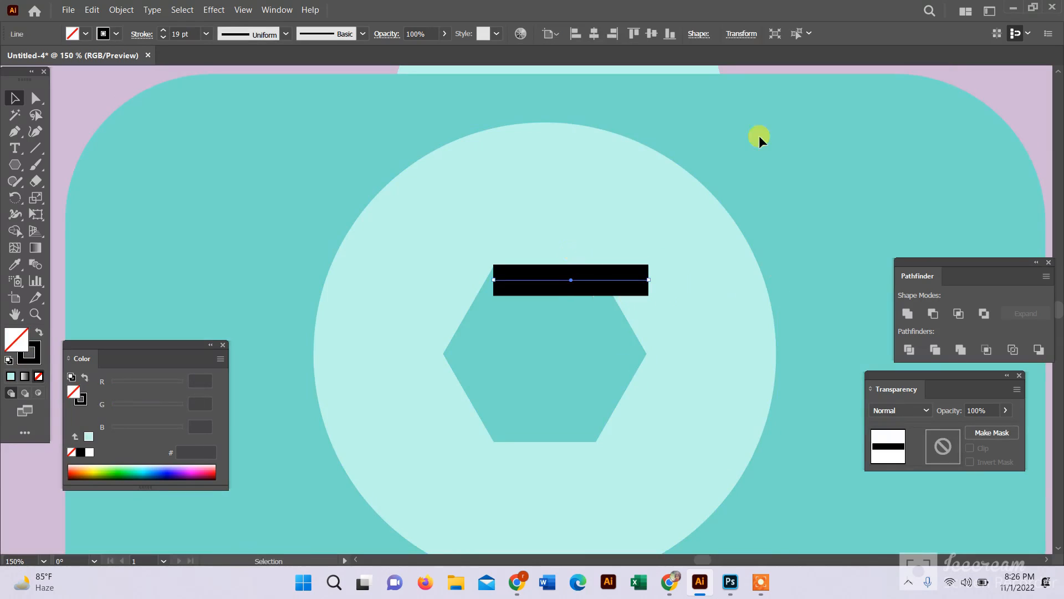
Draw a black-filled circle about 278 px in diameter and centre it over the lens ring.
key("ctrl+minus")
left_click_drag(13, 166, 73, 198)
left_click_drag(417, 246, 574, 400)
left_click(38, 332)
left_click(15, 99)
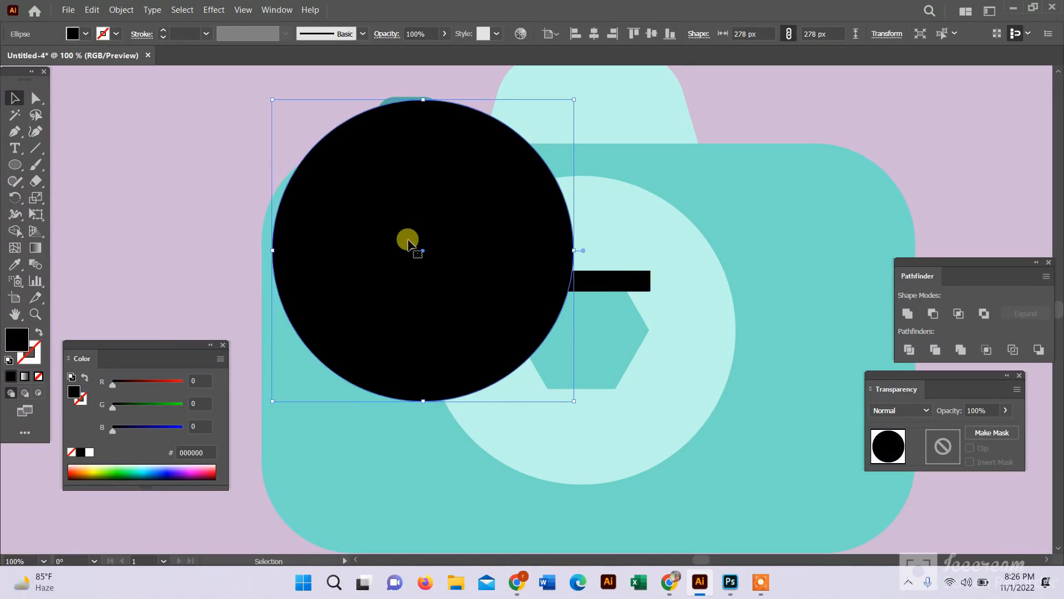
left_click_drag(408, 240, 568, 319)
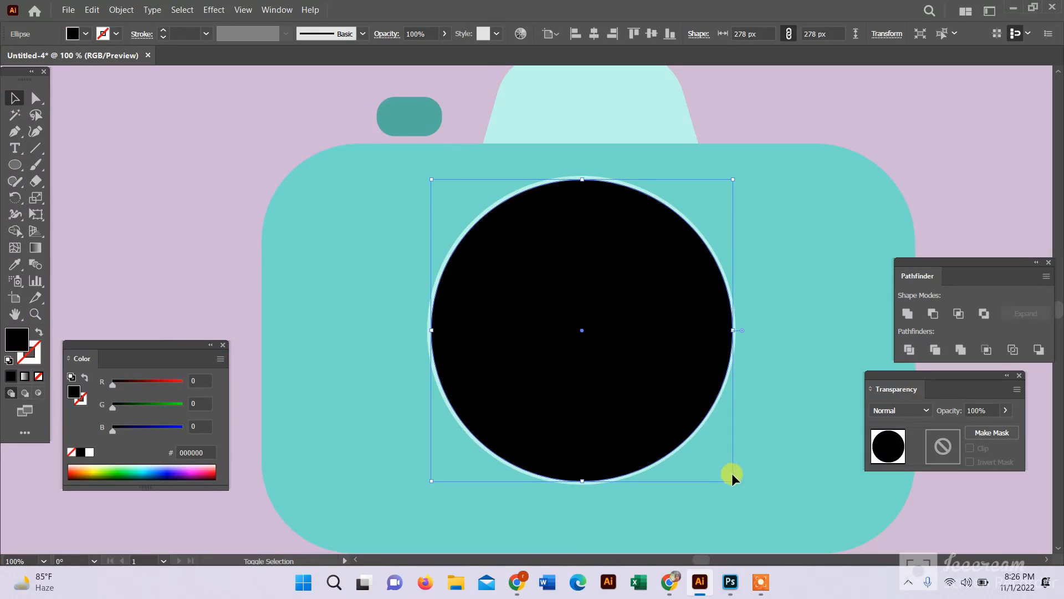
Enlarge the circle around its centre to about 296 px and make it an unfilled ring with a 2 pt mint stroke.
left_click_drag(733, 481, 744, 487)
left_click(38, 332)
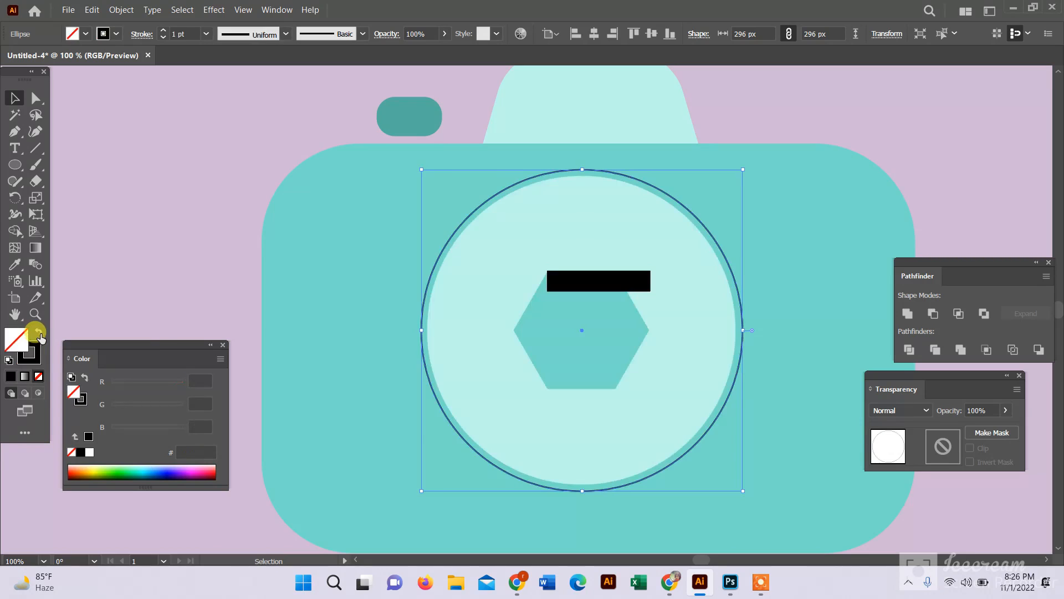
left_click(14, 264)
left_click(478, 253)
left_click(38, 332)
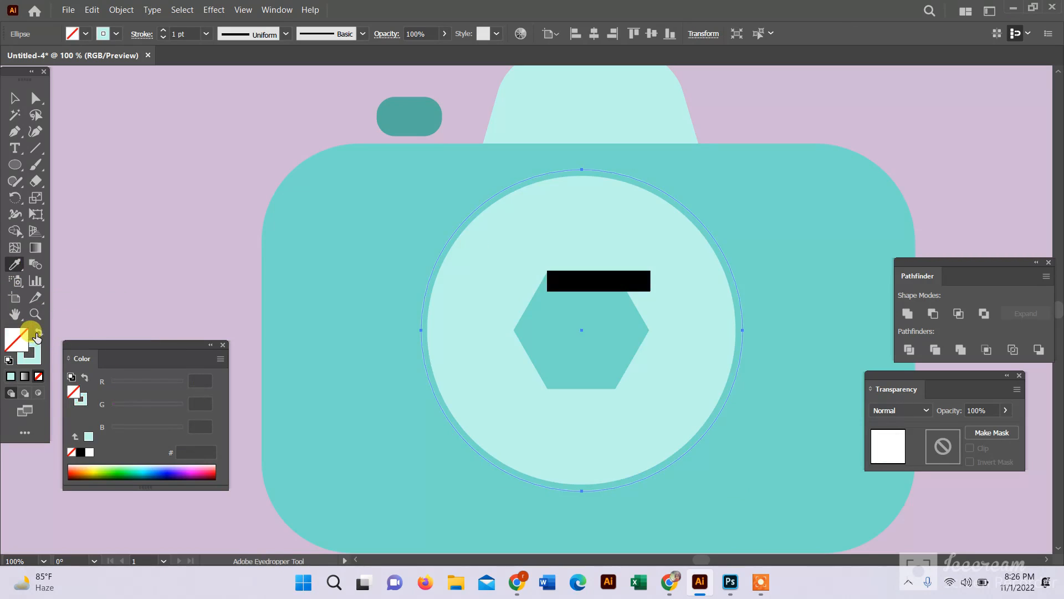
left_click(165, 32)
key("v")
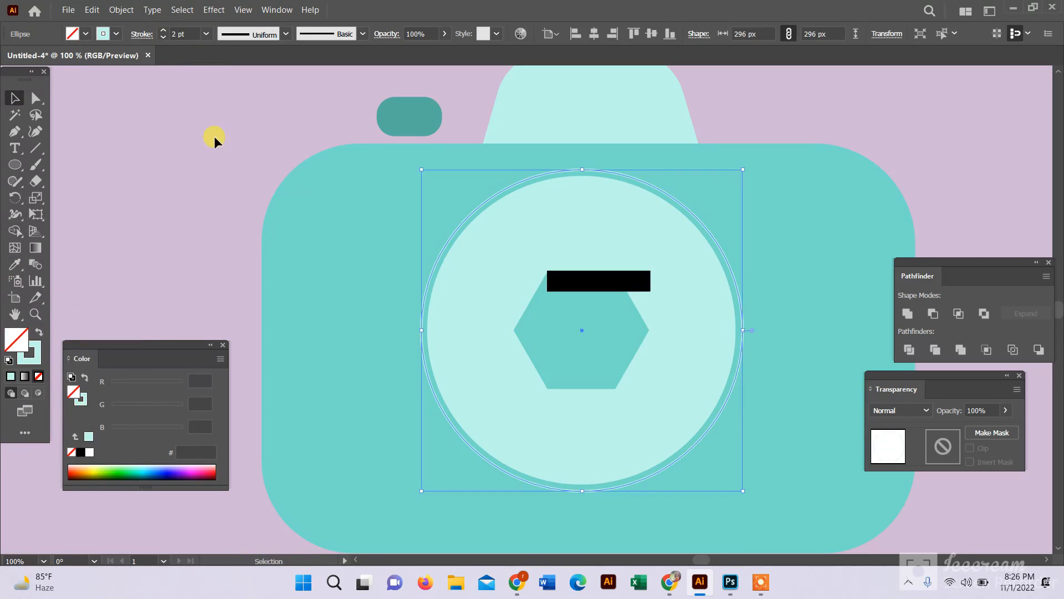
left_click(215, 138)
Create a copy of the black bar rotated by 60° about its centre.
left_click(630, 283)
left_click(992, 165)
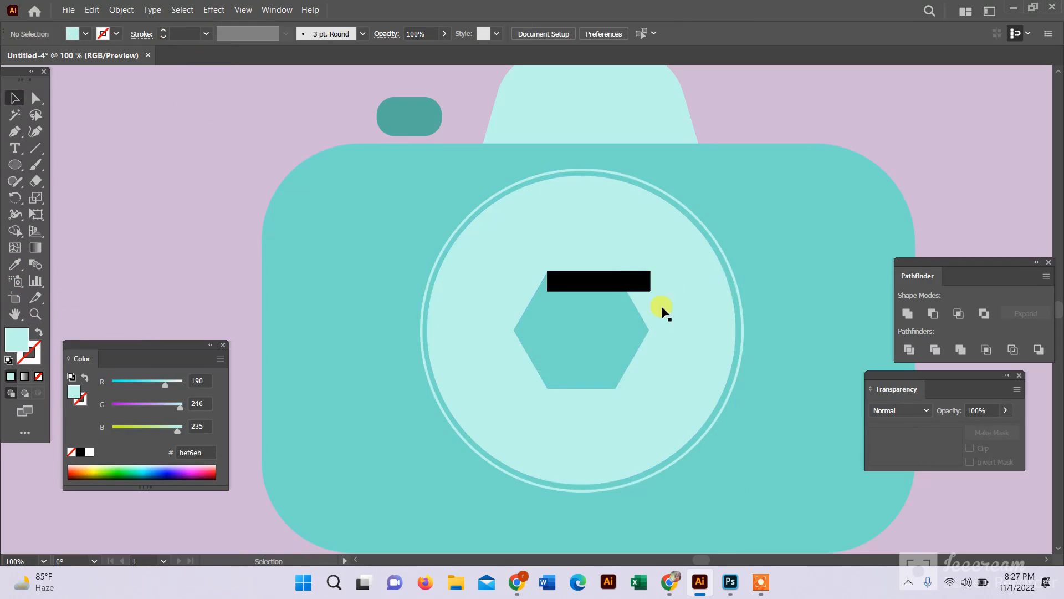
double_click(637, 283)
left_click(621, 284)
double_click(953, 190)
left_click(552, 281)
left_click_drag(17, 197, 42, 203)
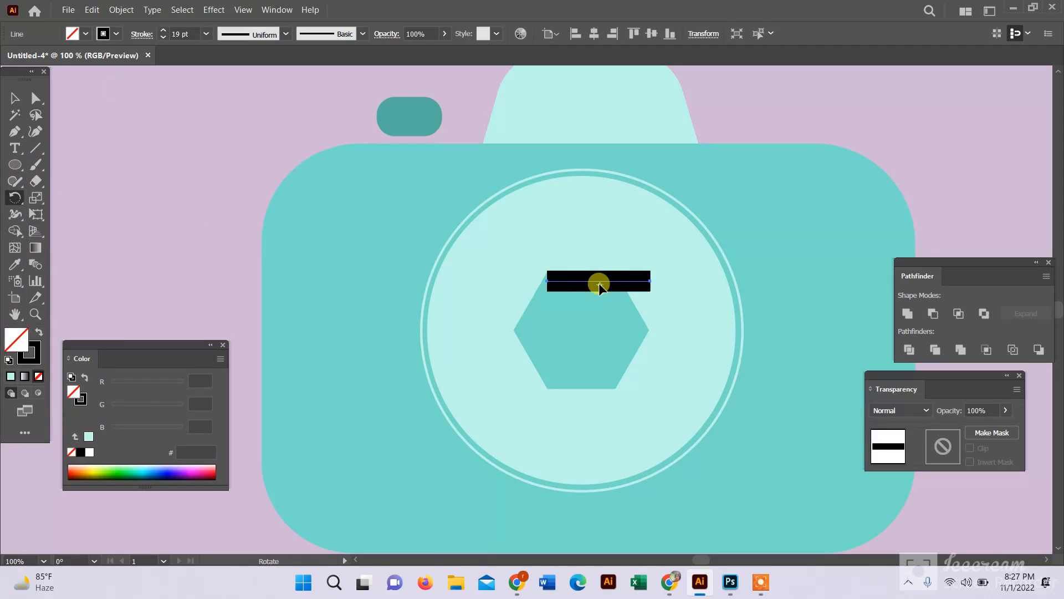
double_click(16, 198)
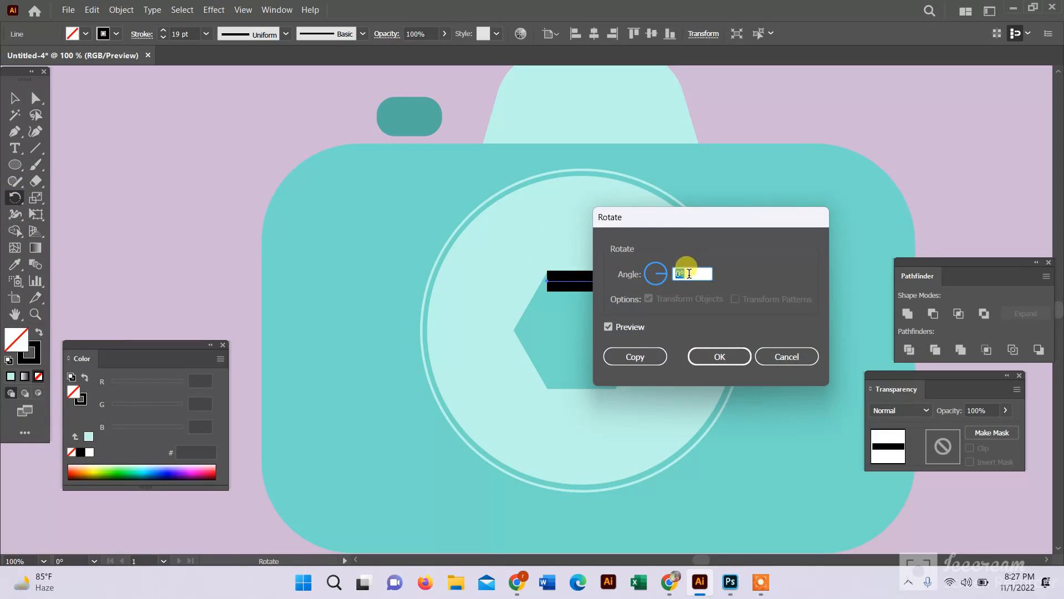
left_click(608, 328)
left_click(608, 328)
left_click(608, 329)
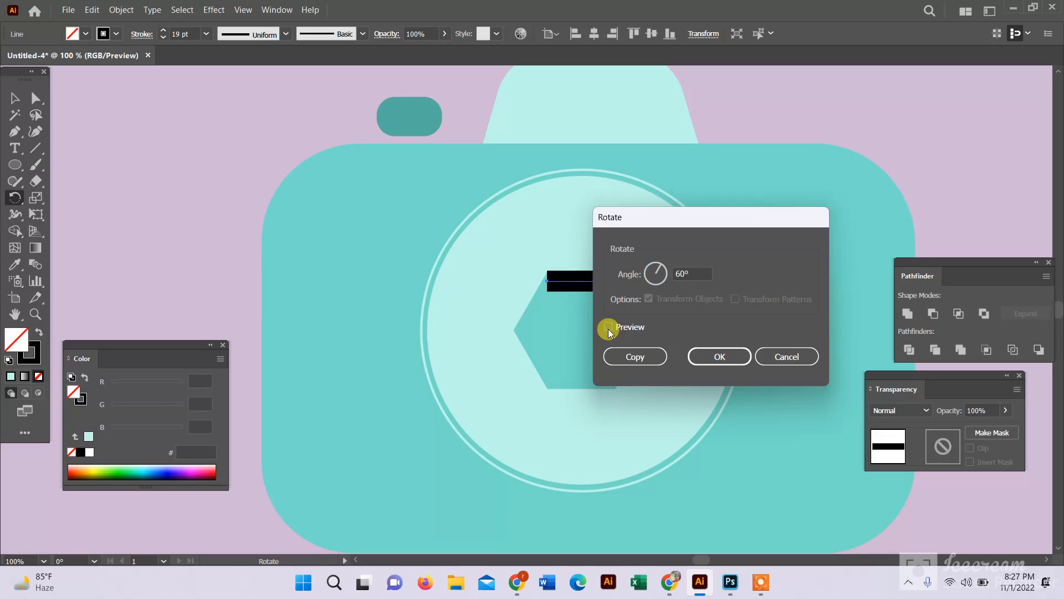
left_click(634, 358)
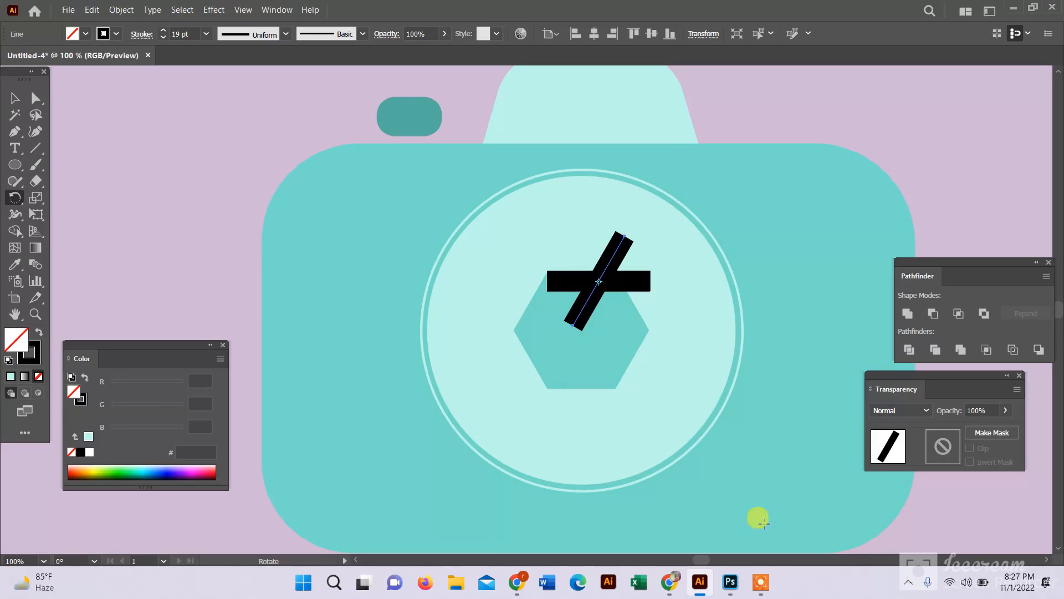
left_click(760, 581)
left_click(757, 581)
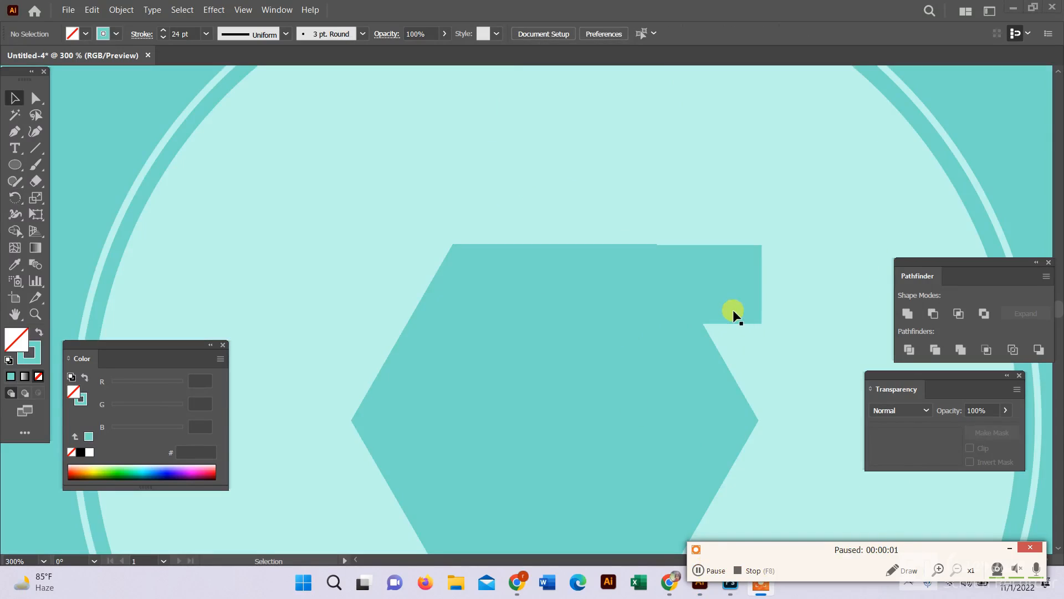
left_click(569, 313)
left_click(541, 278)
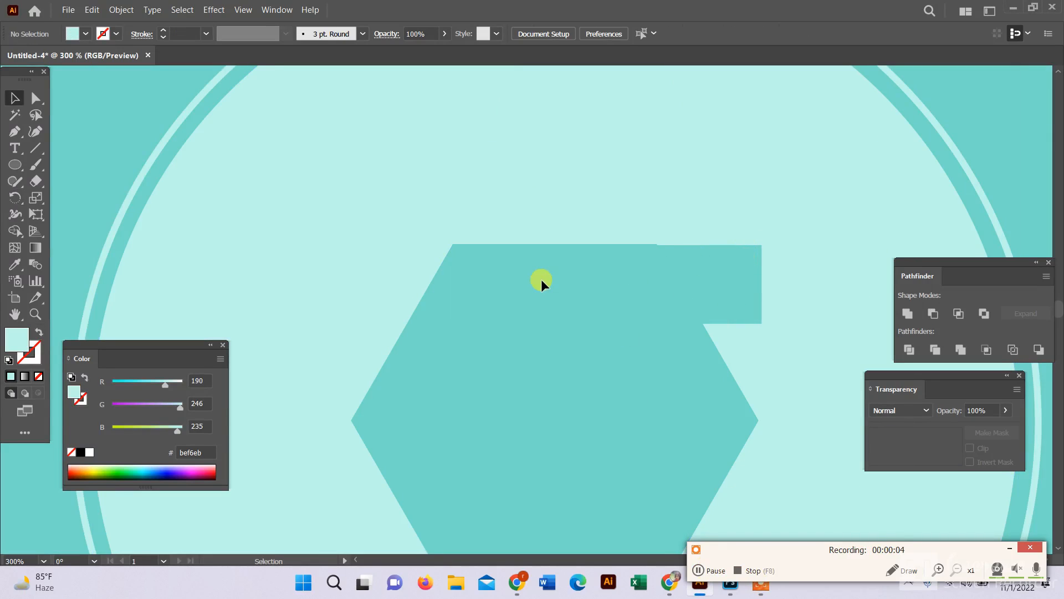
Nudge the mint lens shape slightly left so its hexagonal opening lines up with the teal bar.
left_click(700, 269)
key("Left")
key("Left")
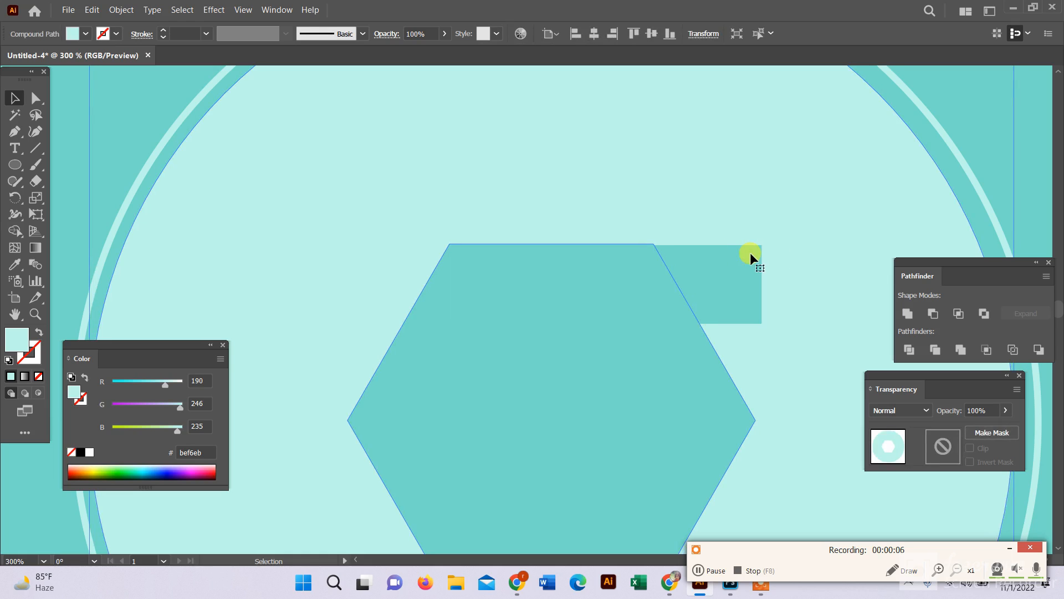
key("ctrl+x")
key("ctrl+z")
scroll(723, 205, "down", 2)
left_click(222, 233)
left_click(727, 254)
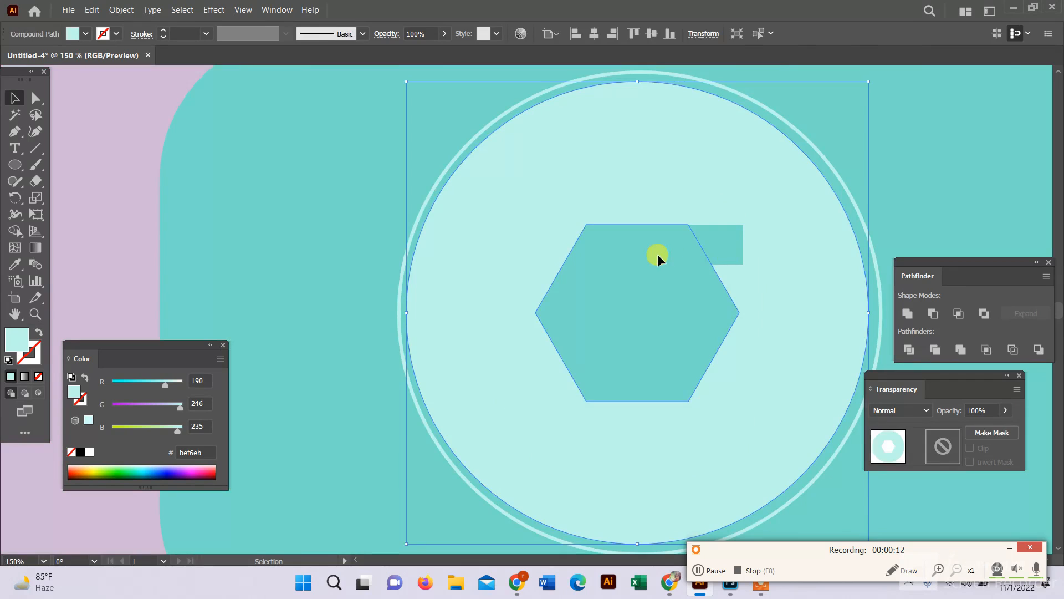
scroll(734, 259, "up", 1)
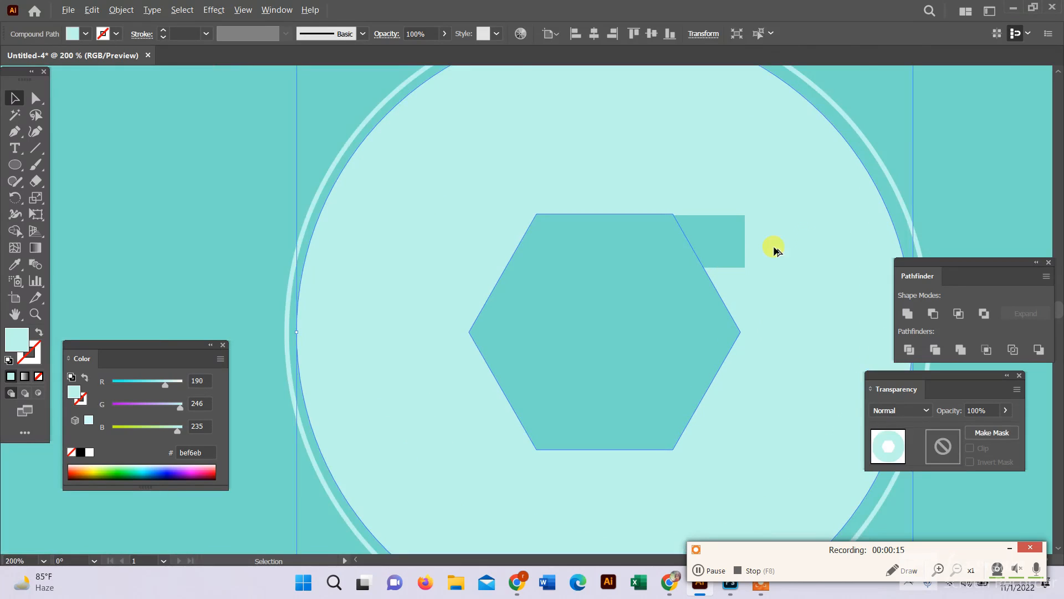
Show the objects of Layer 1 and select the horizontal teal line from the list.
left_click(280, 9)
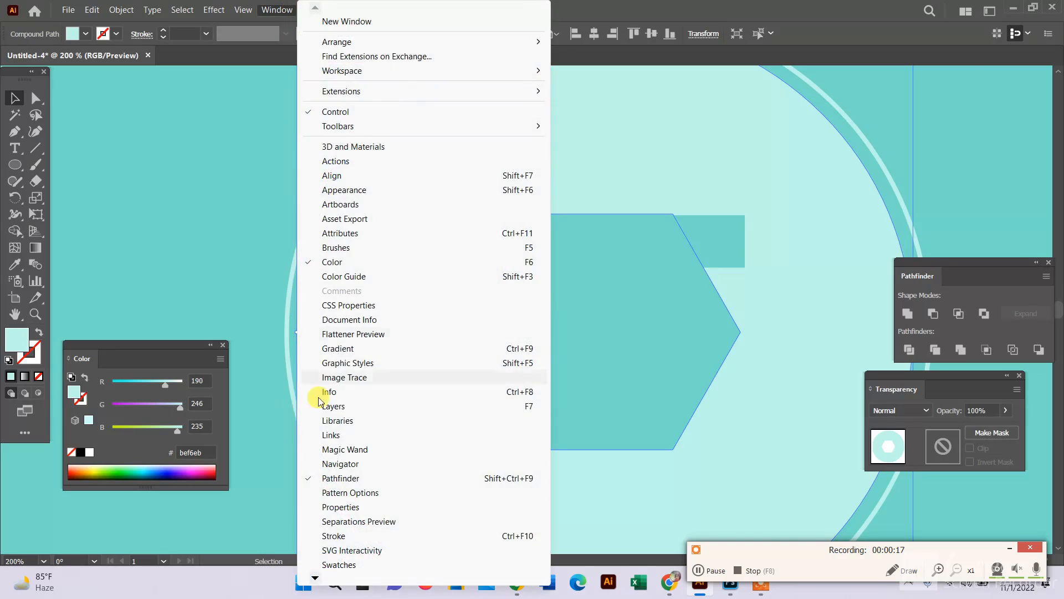
left_click(346, 407)
left_click(853, 105)
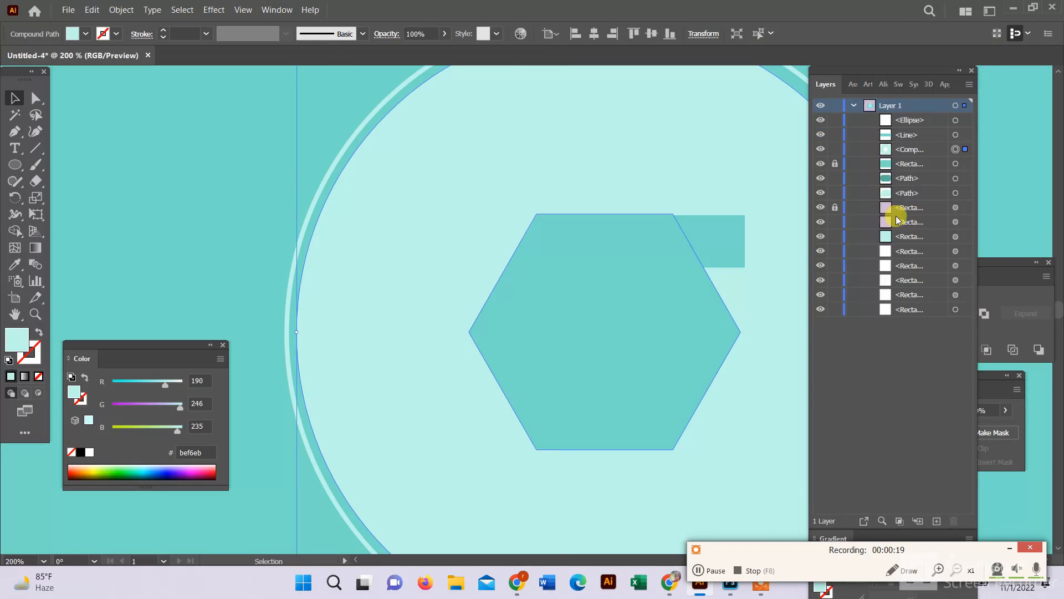
left_click(955, 134)
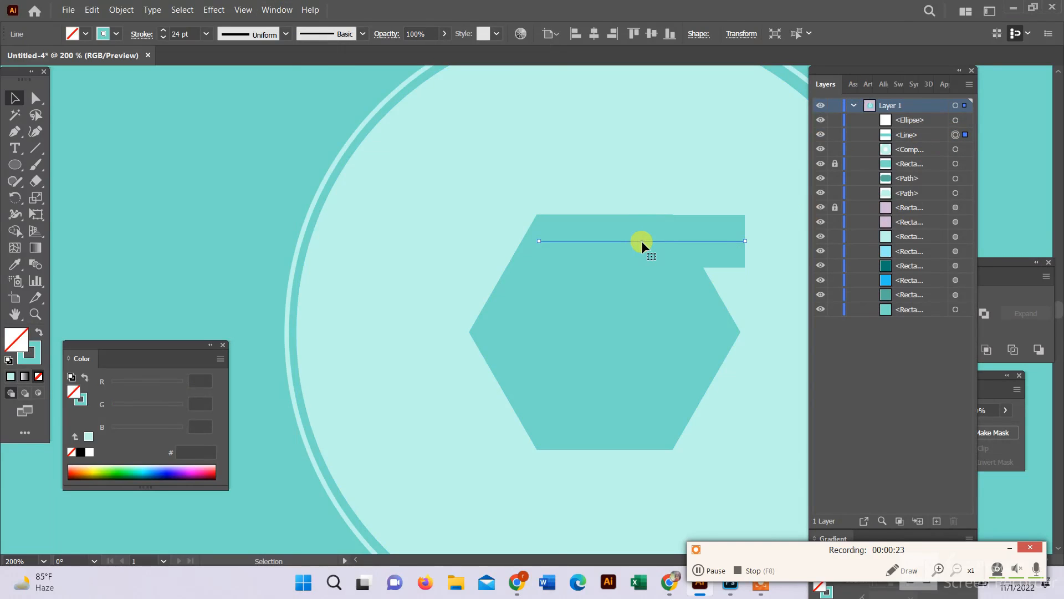
left_click_drag(642, 244, 641, 245)
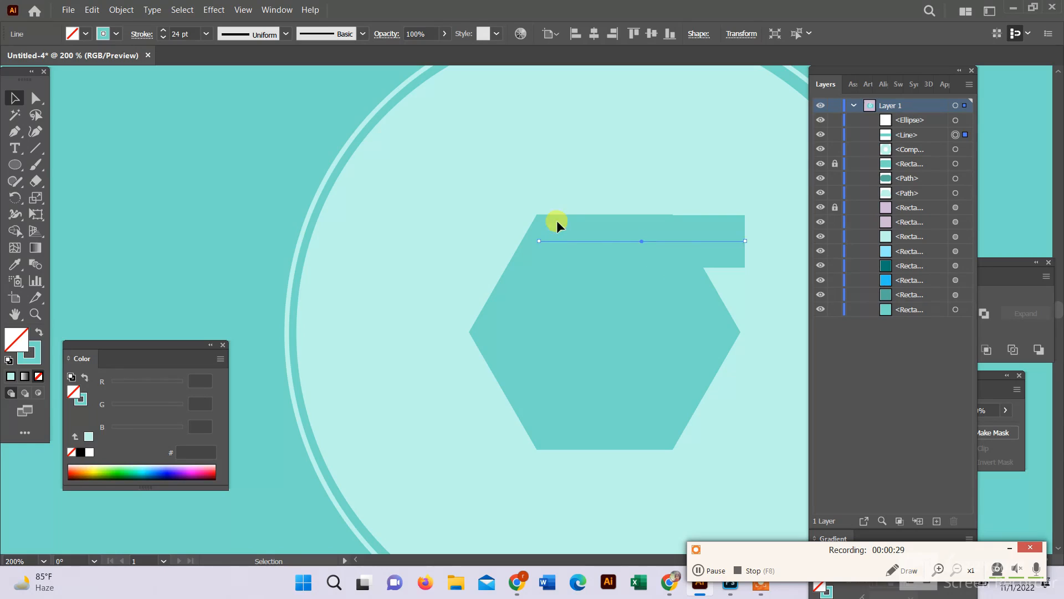
Nudge the teal line to align its left end and upper edge with the hexagon's upper-left corner.
key("ctrl+equal")
key("ctrl+equal")
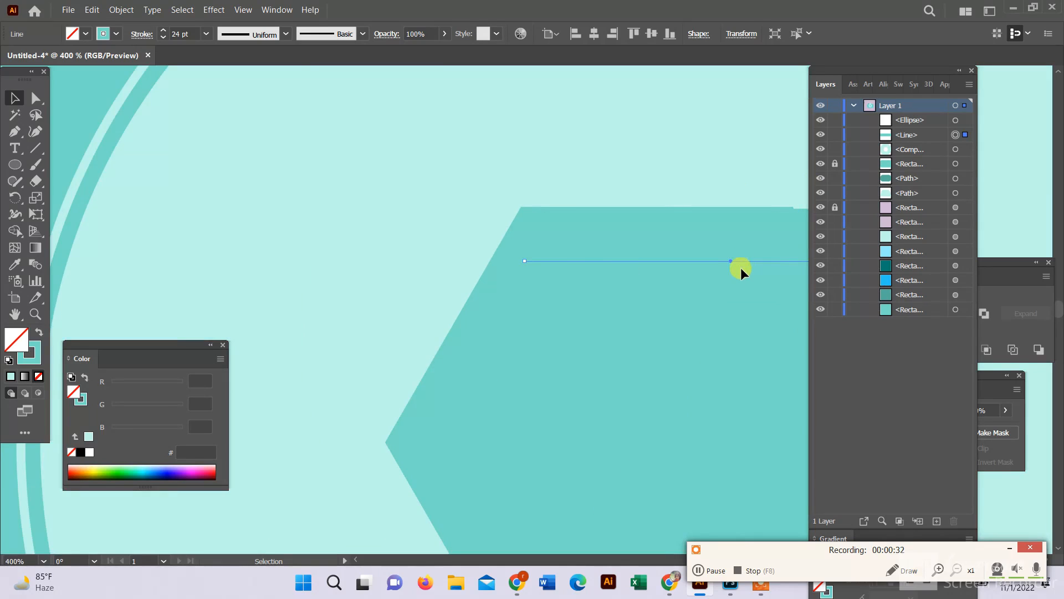
key("Up")
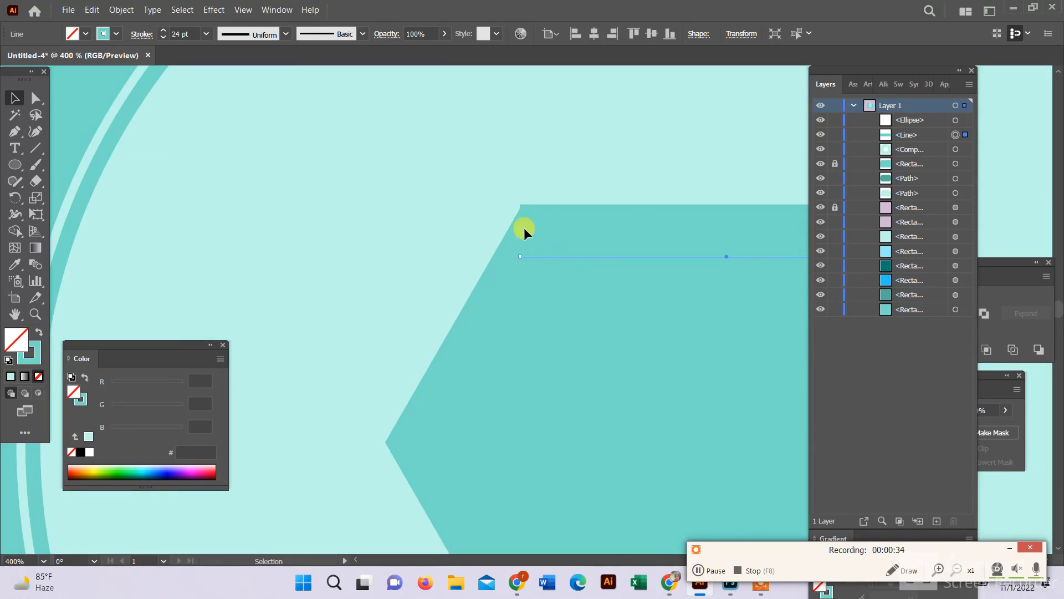
key("Right")
left_click_drag(734, 257, 731, 260)
Set the teal line's stroke weight to 26 pt and adjust its position against the hexagon's upper edge.
left_click(164, 32)
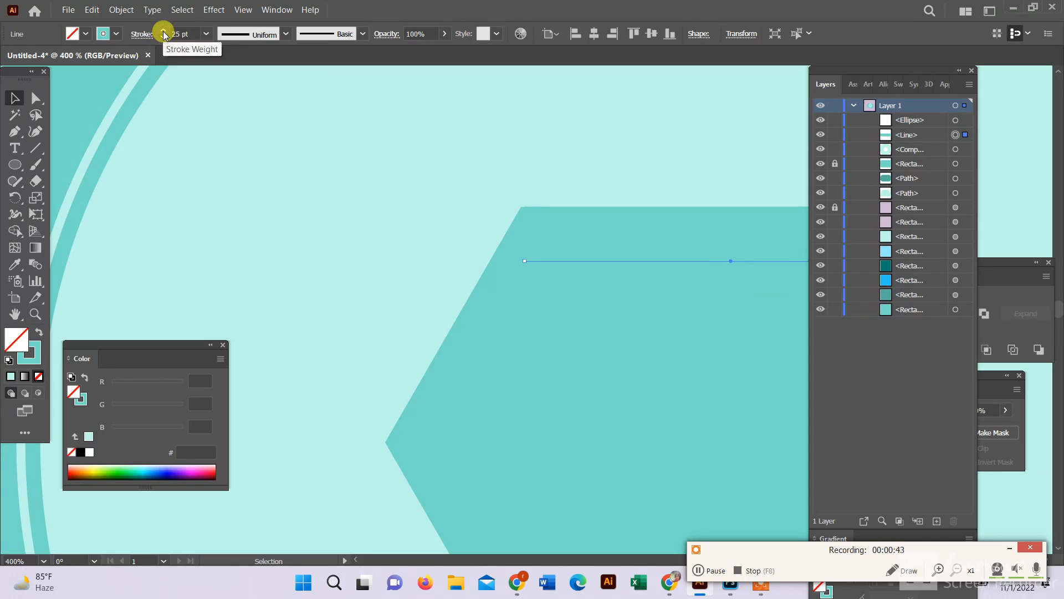
left_click(163, 32)
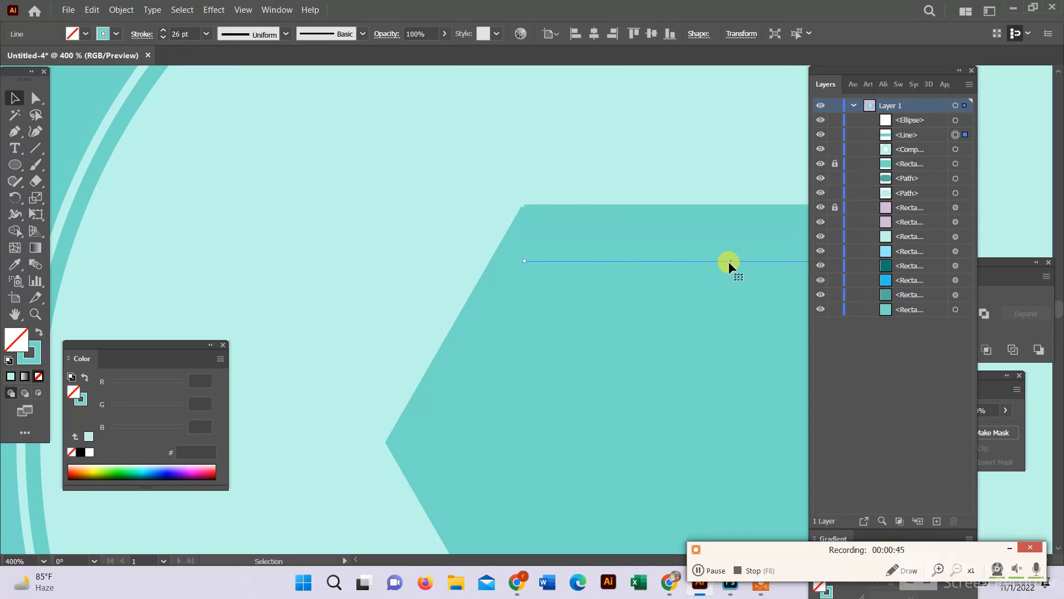
left_click_drag(731, 261, 728, 260)
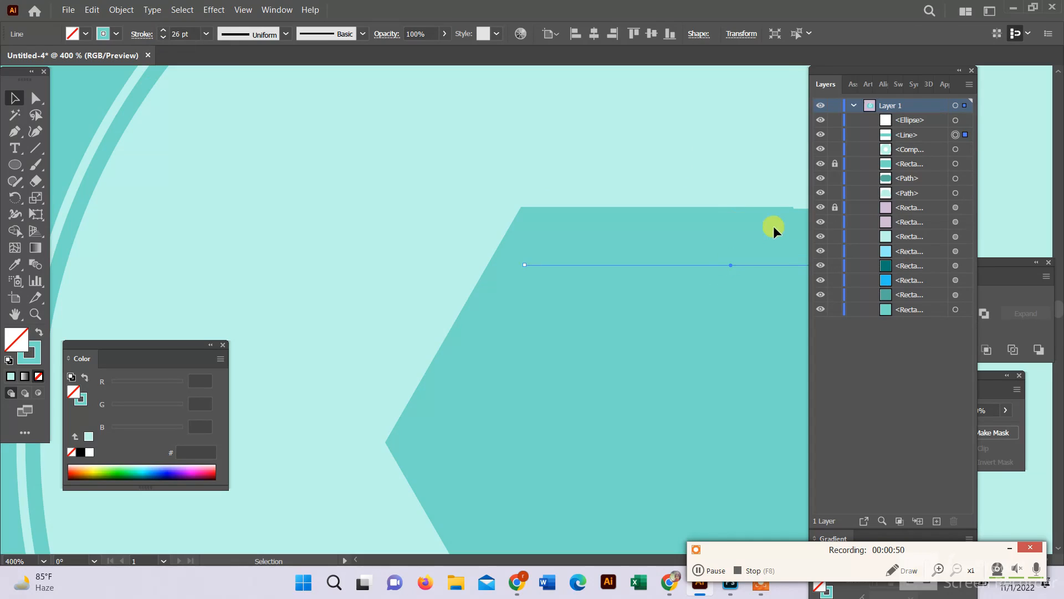
key("Up")
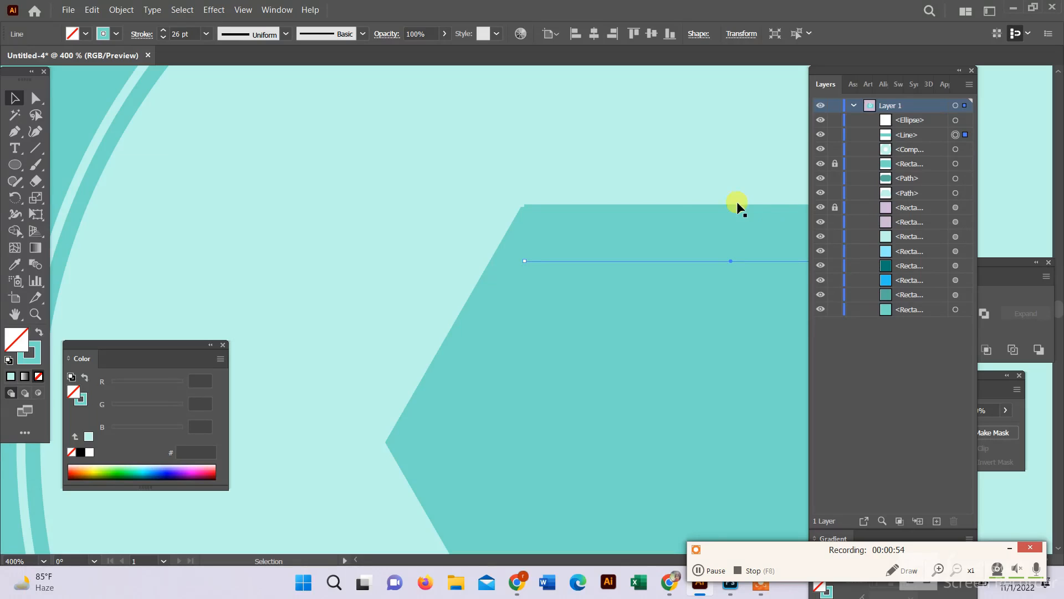
key("Down")
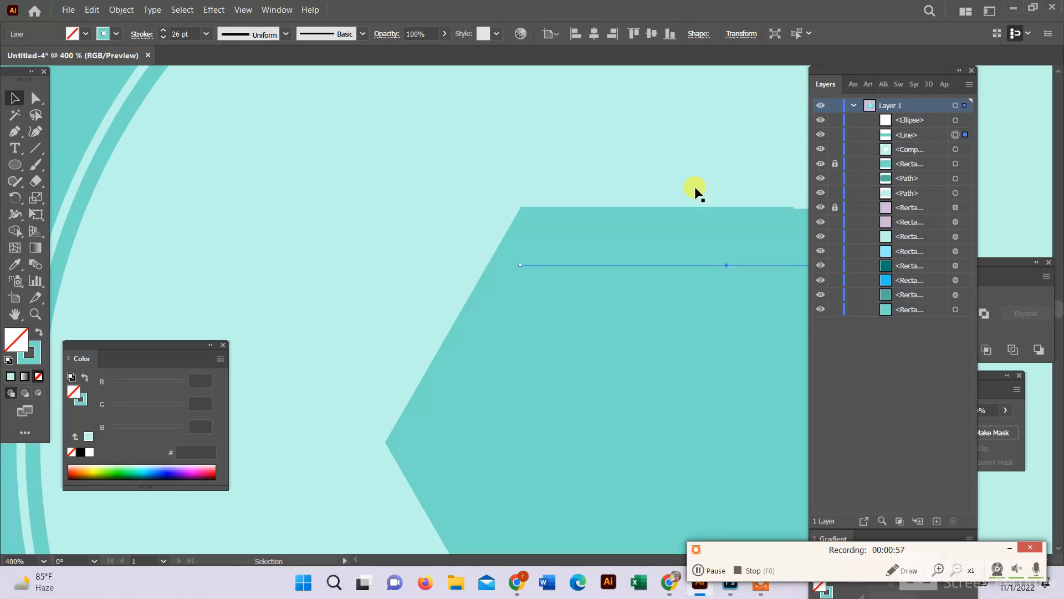
scroll(461, 314, "down", 1)
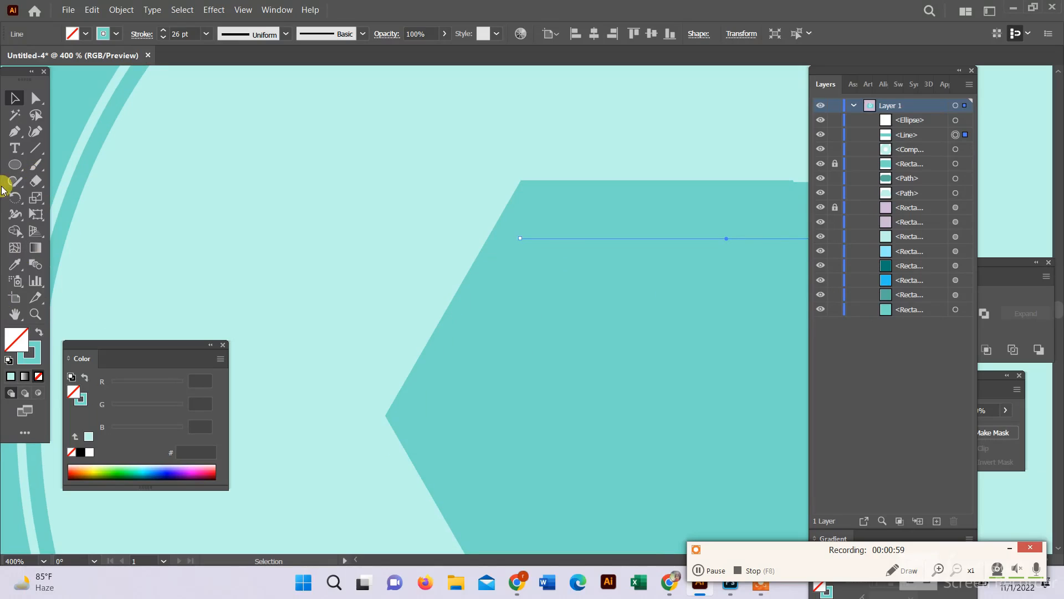
Create a copy of the horizontal teal line rotated by 60° about its centre.
double_click(12, 197)
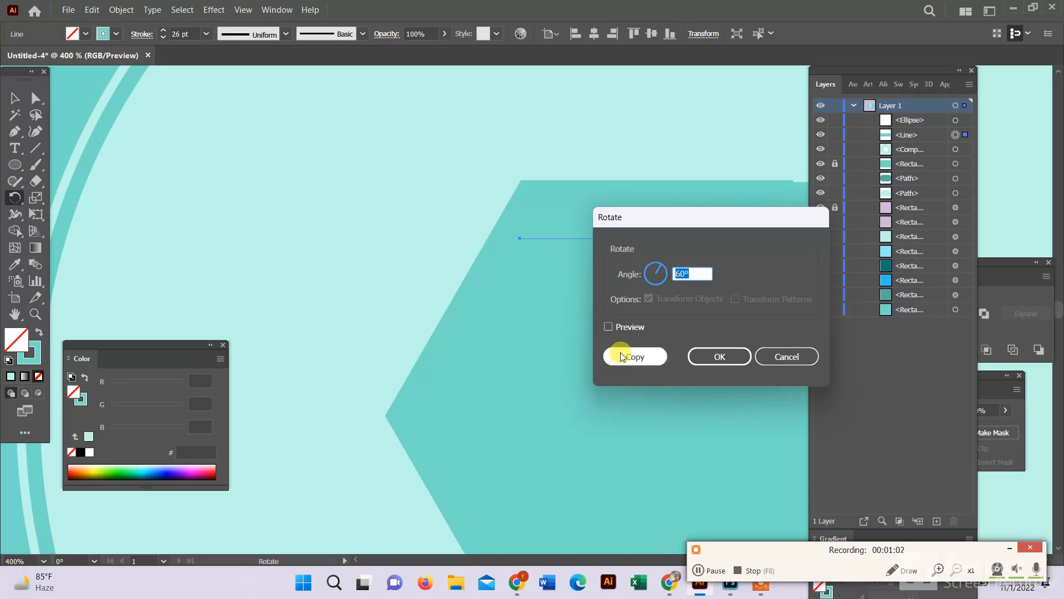
left_click(608, 327)
left_click(624, 356)
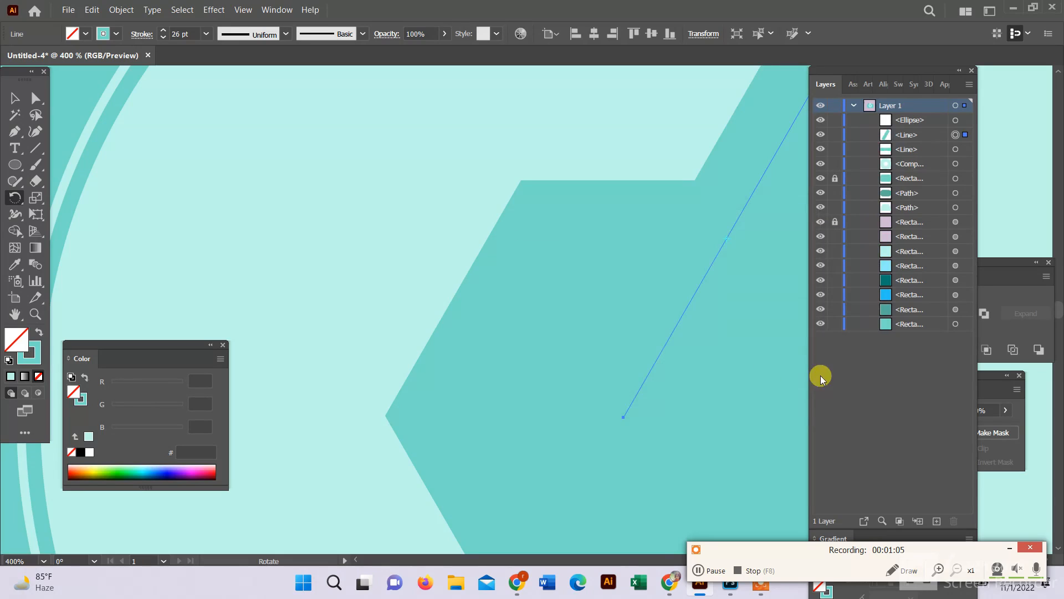
Repeat the 60° rotated copy of the teal line seven more times.
scroll(518, 361, "down", 1)
scroll(511, 355, "down", 1)
left_click_drag(608, 353, 526, 307)
key("ctrl+d")
key("ctrl+d")
key("ctrl+d")
key("ctrl+d")
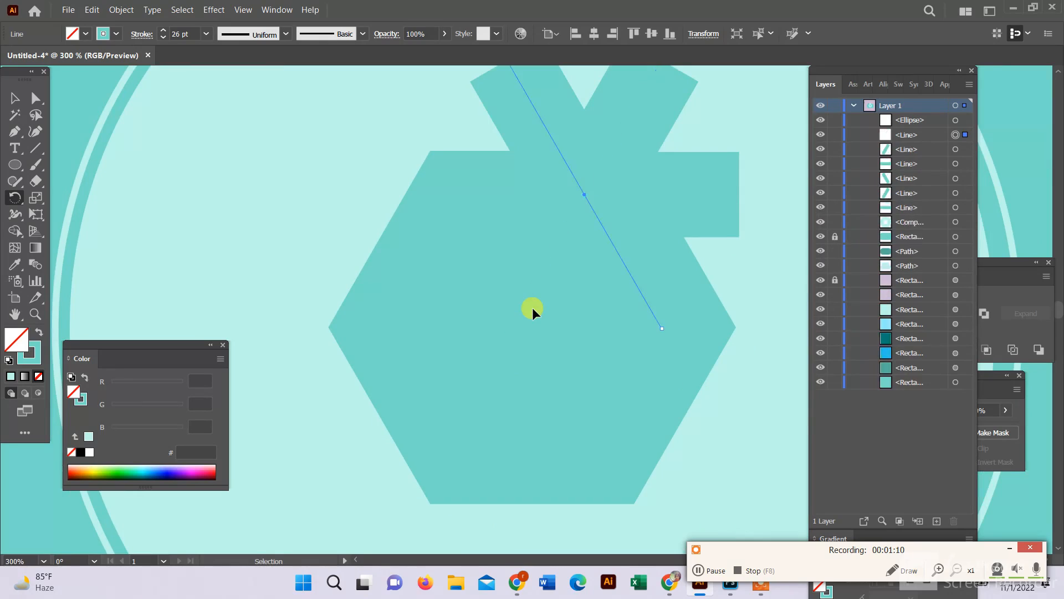
key("ctrl+d")
key("ctrl+d")
key("ctrl+d")
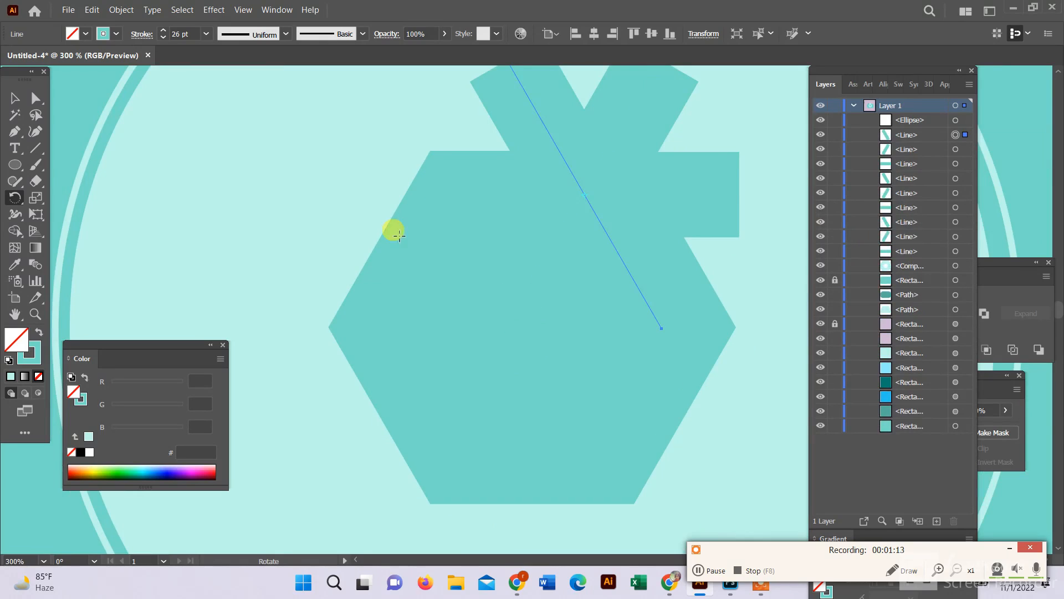
left_click(15, 98)
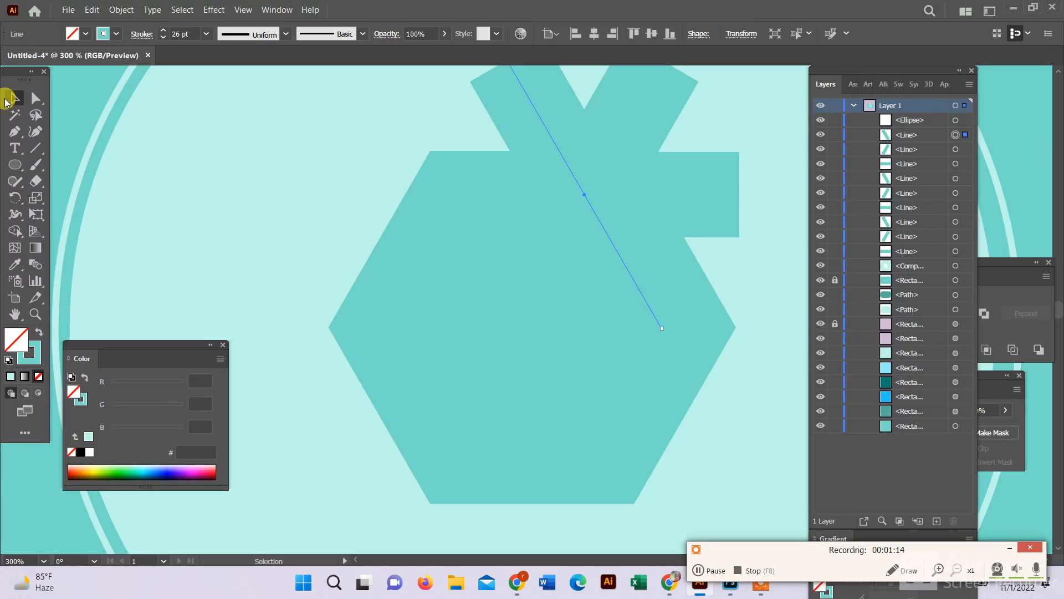
Duplicate the slanted teal line, rotate the copy to lean the opposite way, and move it to the hexagon's lower-left side.
left_click(707, 568)
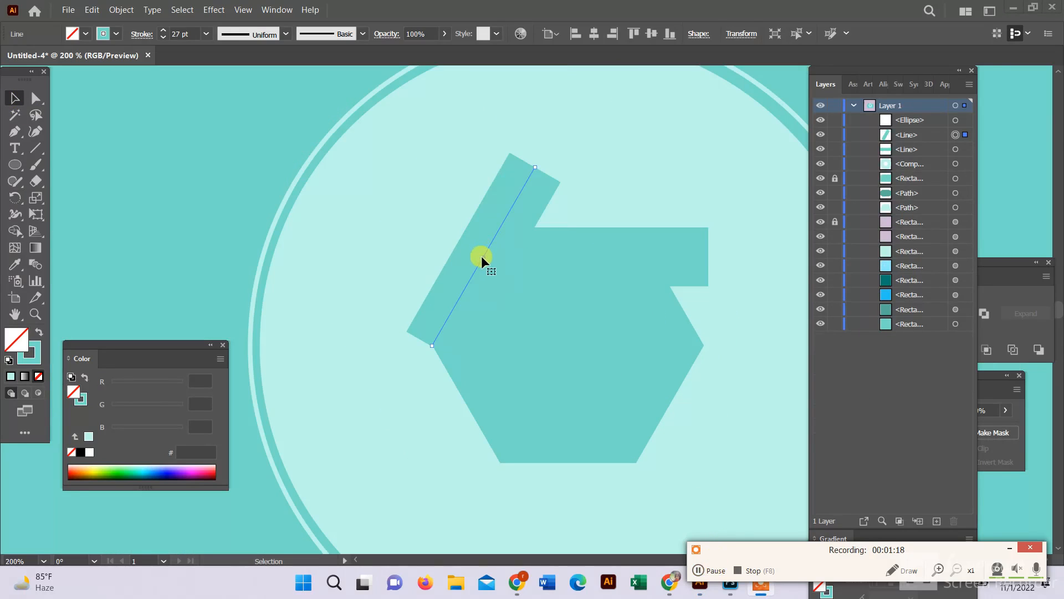
left_click_drag(481, 259, 497, 288)
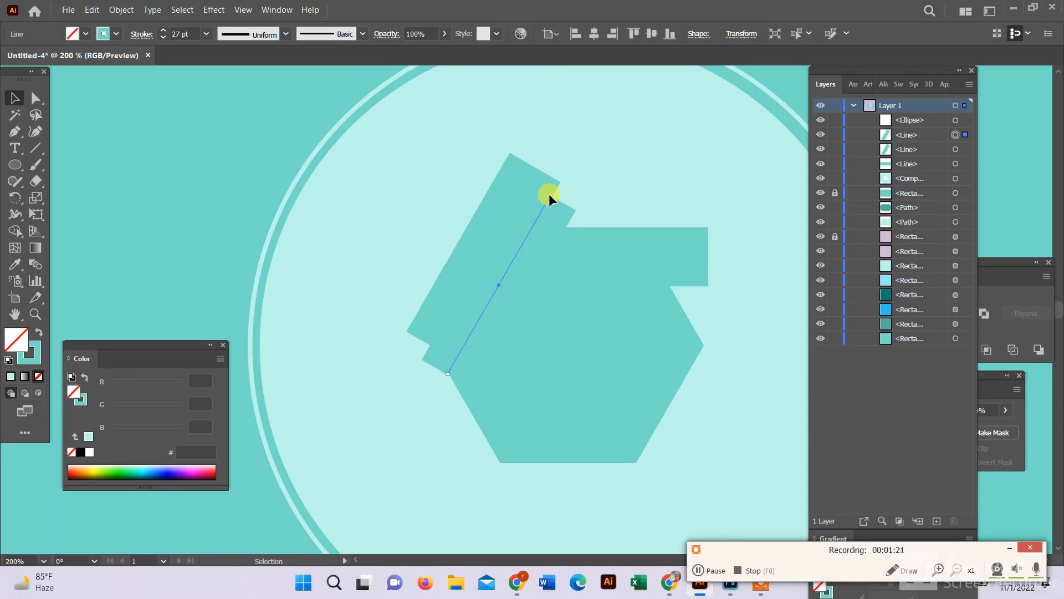
left_click_drag(561, 202, 539, 376)
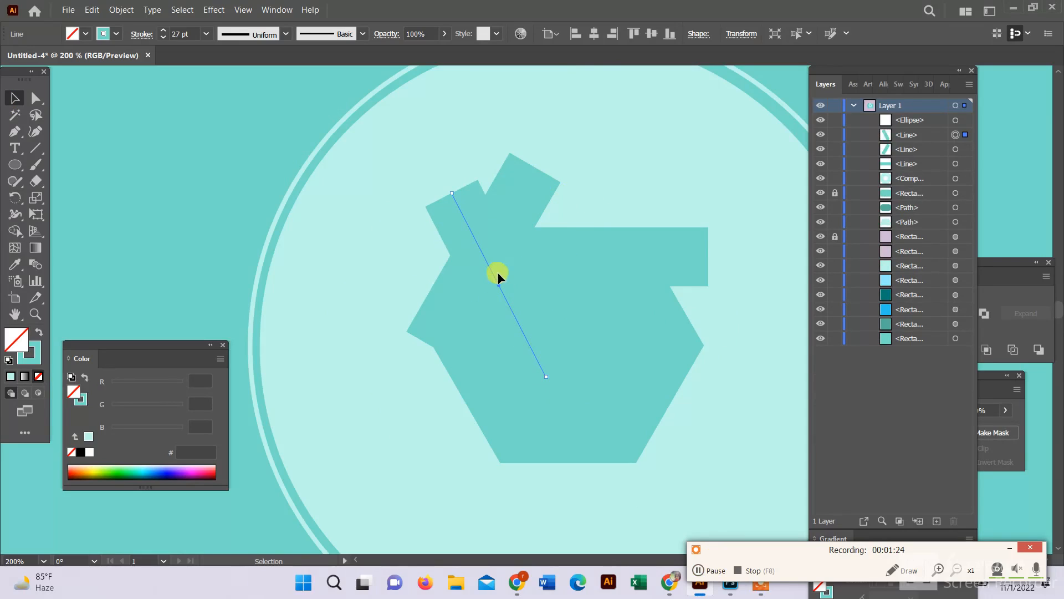
mouse_move(500, 287)
left_mouse_down()
mouse_move(491, 467)
mouse_move(484, 436)
left_mouse_up()
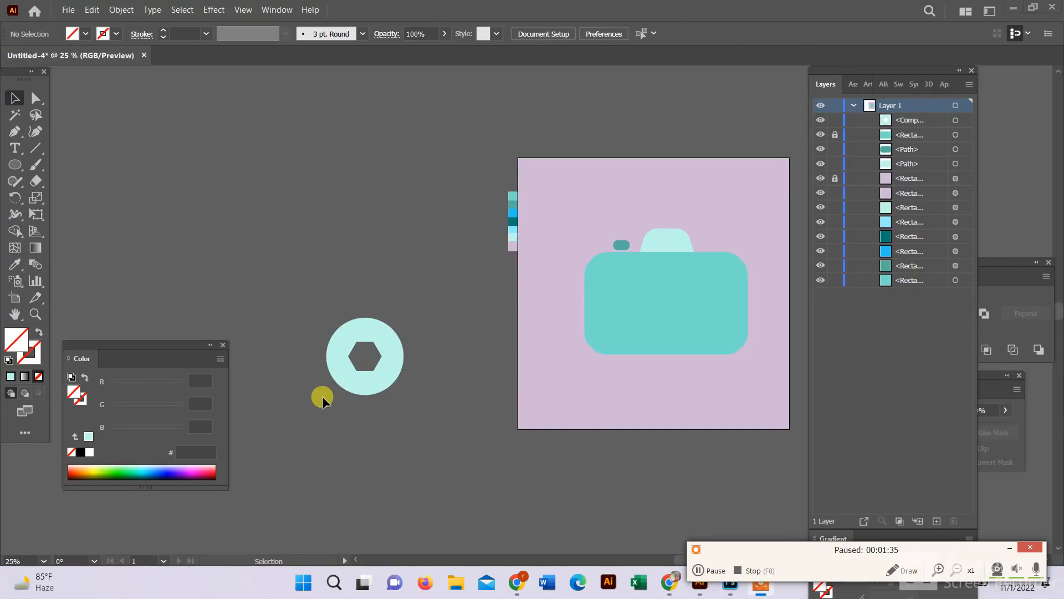
Draw a straight line from the hexagon's upper-left corner along its upper edge to the lens circle's right rim.
scroll(333, 391, "up", 3)
left_click(39, 145)
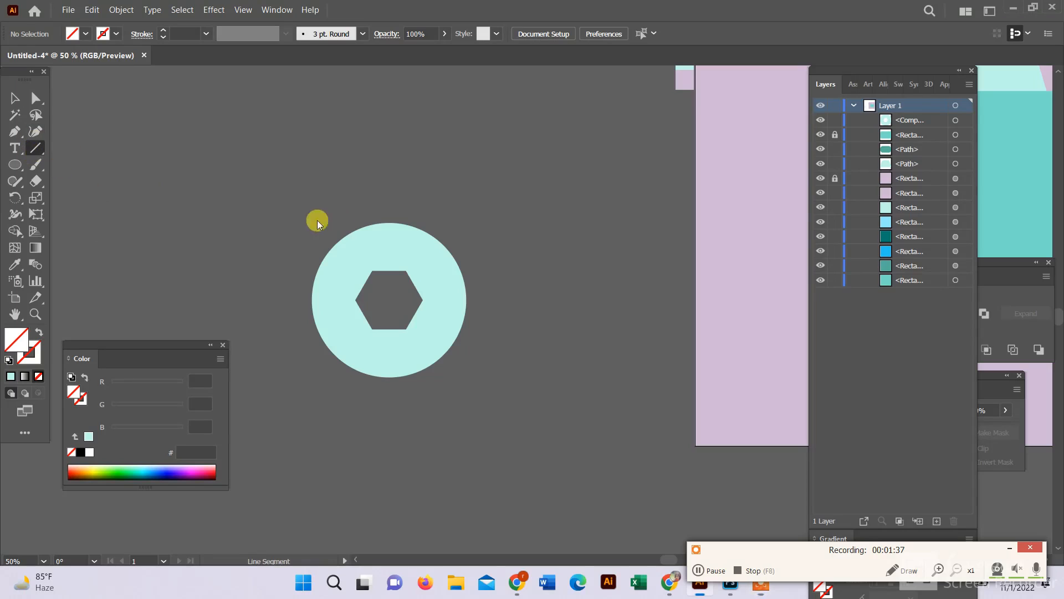
scroll(404, 300, "up", 2)
scroll(388, 297, "up", 2)
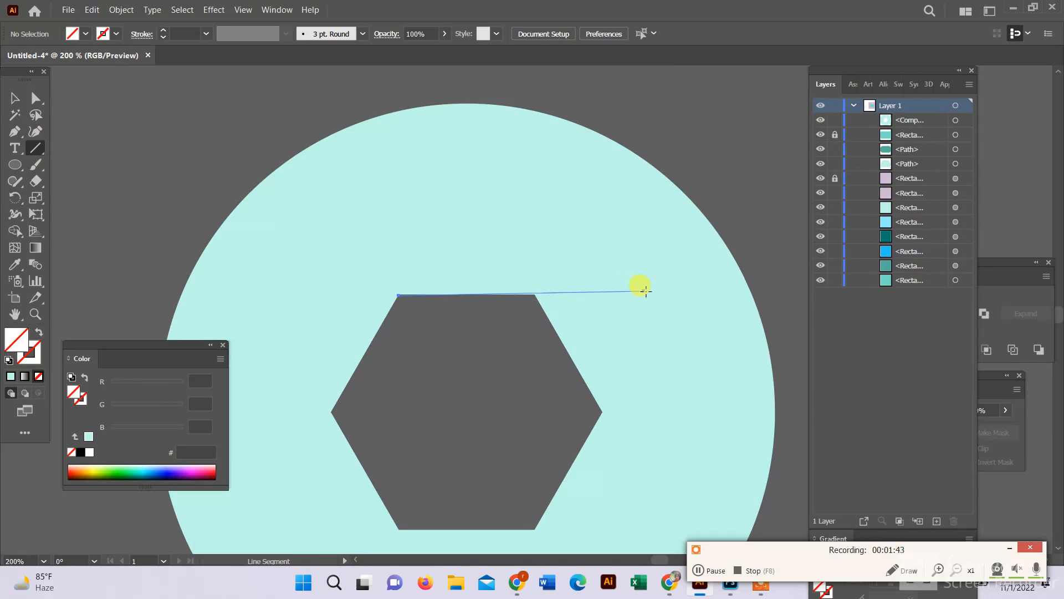
left_click_drag(755, 292, 771, 293)
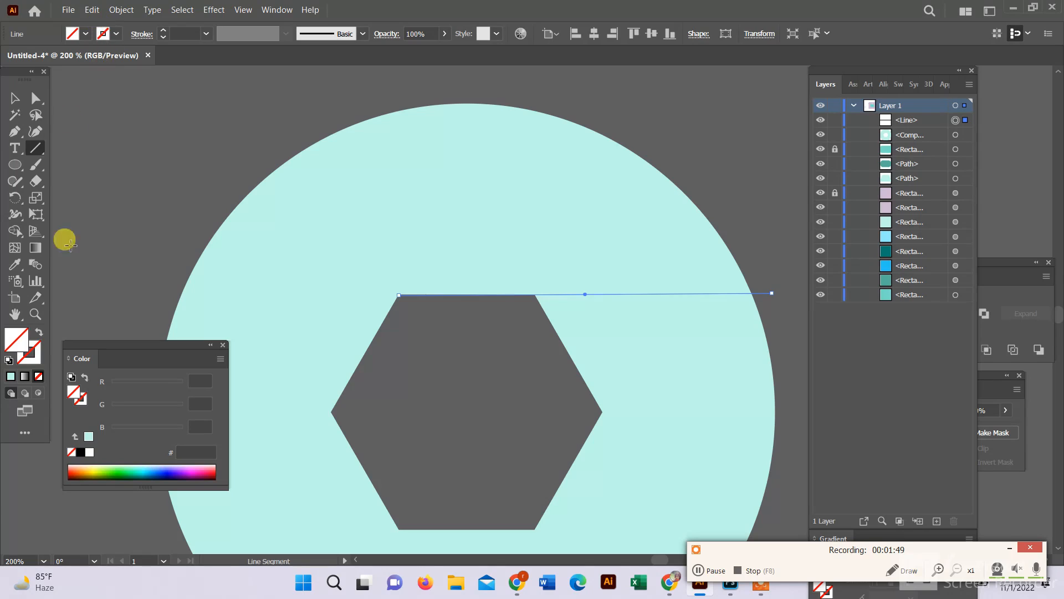
Give the line a black stroke with a weight of 27 pt.
left_click(117, 33)
left_click(43, 57)
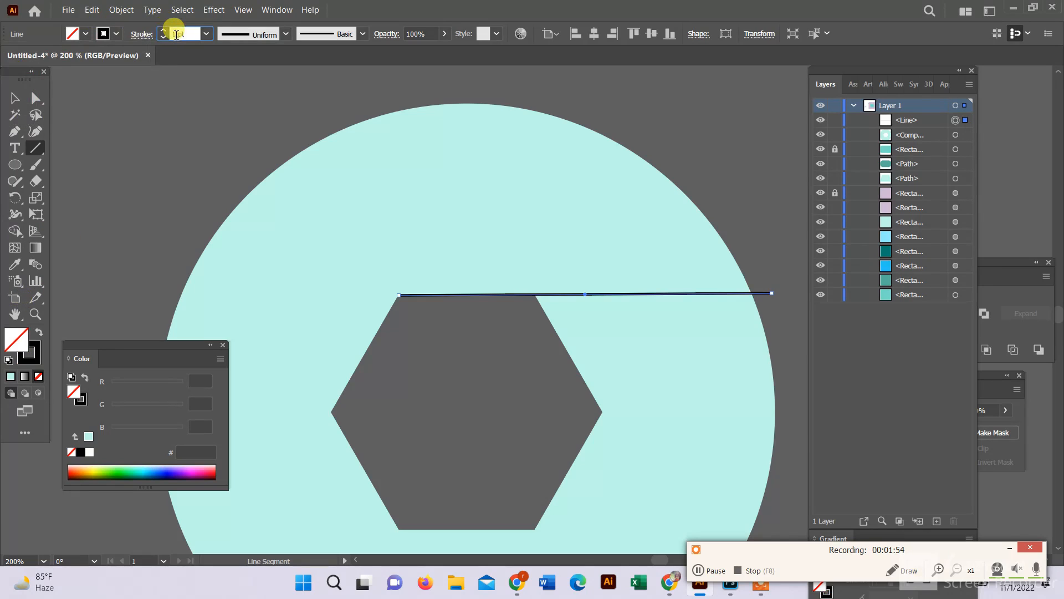
type("27")
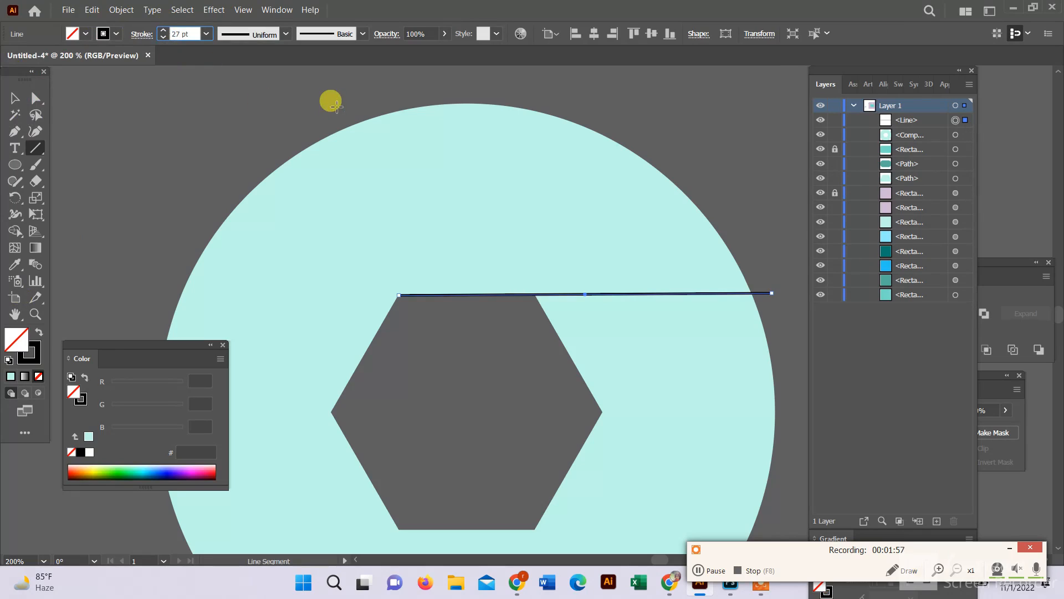
key("Return")
left_click(15, 97)
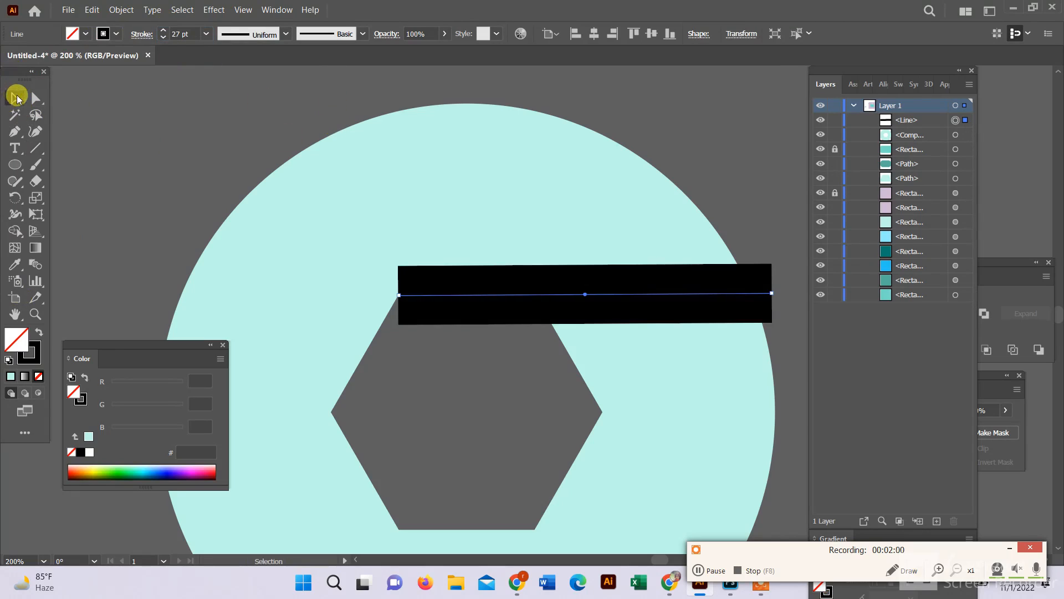
Extend the black line's right endpoint farther outward beyond the rim of the lens circle.
left_click(36, 98)
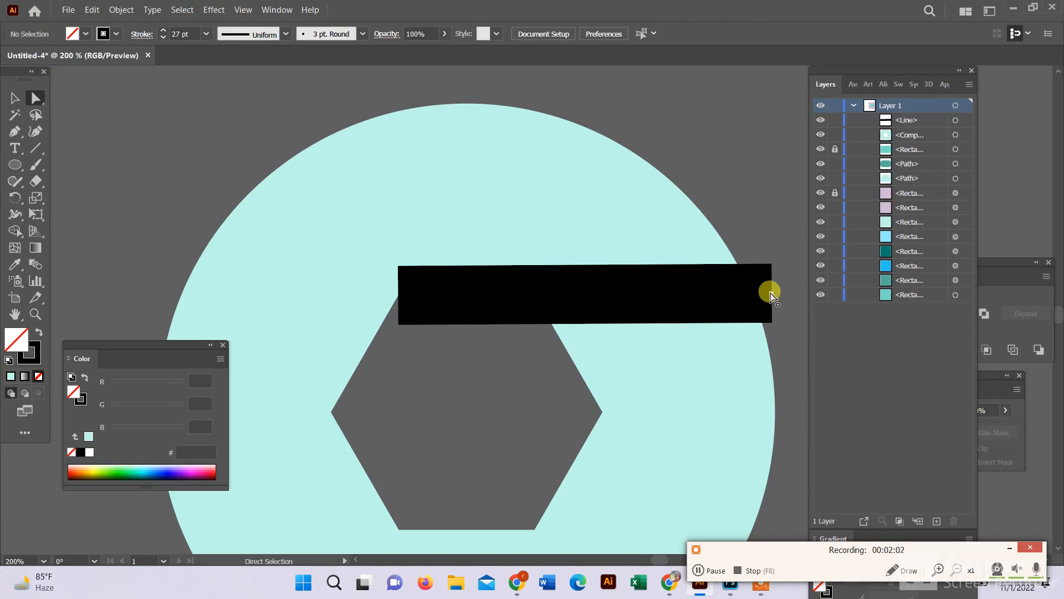
left_click_drag(772, 296, 804, 293)
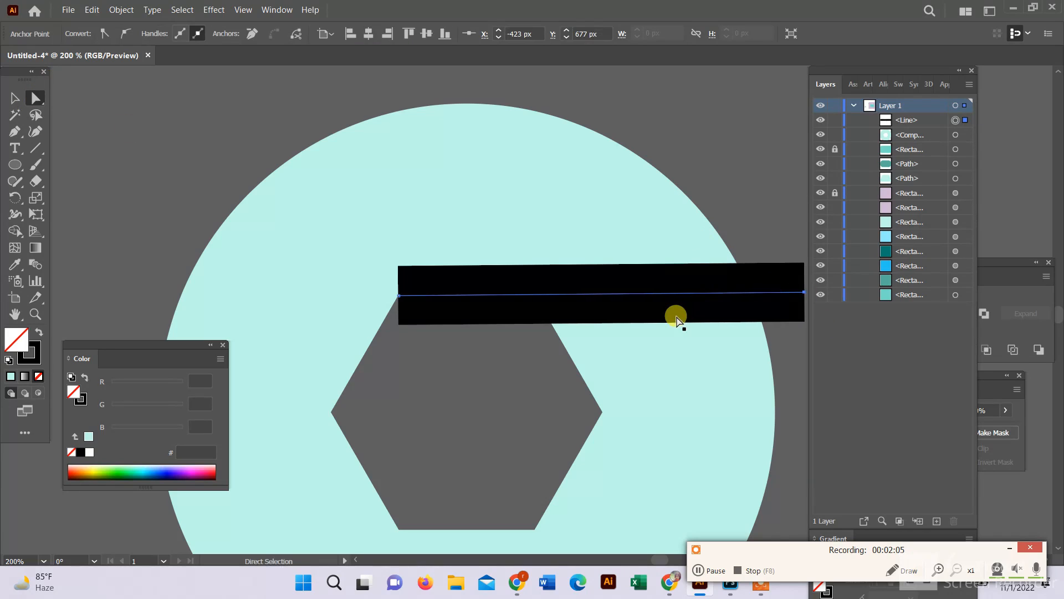
scroll(663, 315, "down", 1)
left_click_drag(652, 346, 550, 277)
scroll(397, 218, "up", 1)
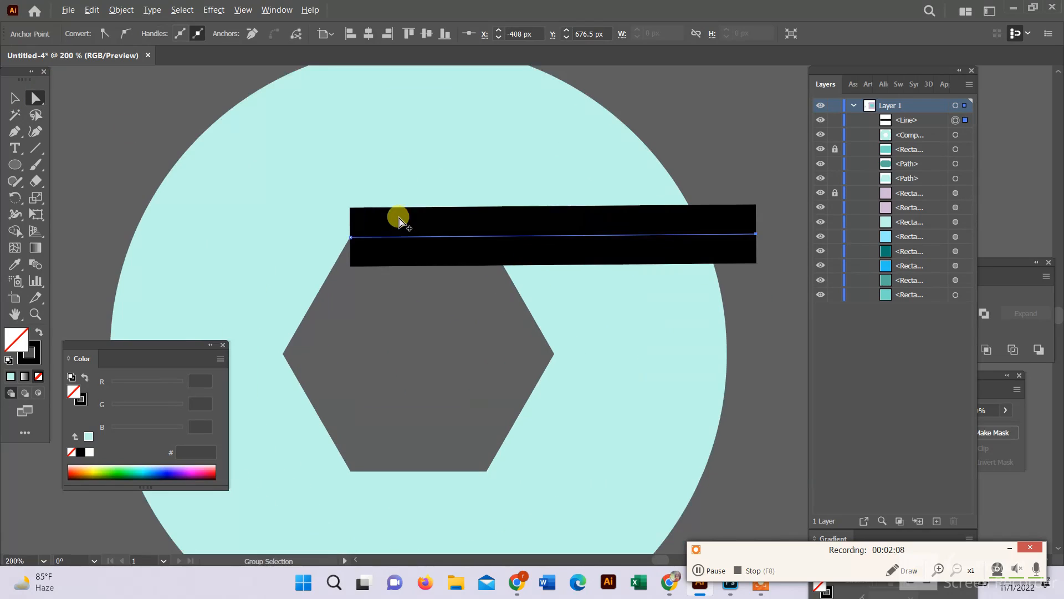
Move the mint lens shape up so the hexagon's upper edge meets the black line's upper edge.
left_click(17, 101)
left_click(463, 244)
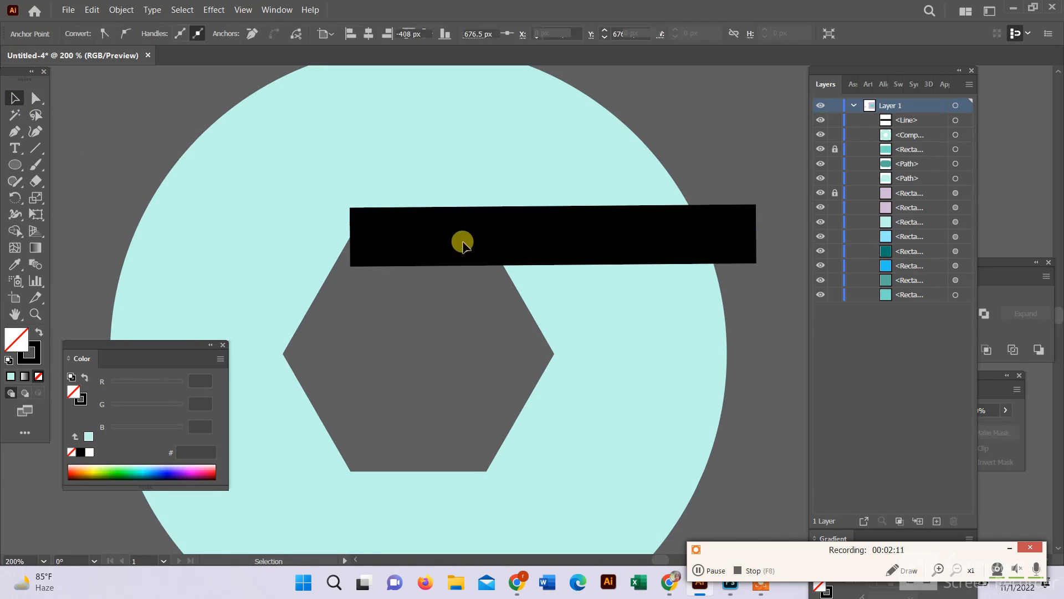
left_click_drag(513, 230, 520, 201)
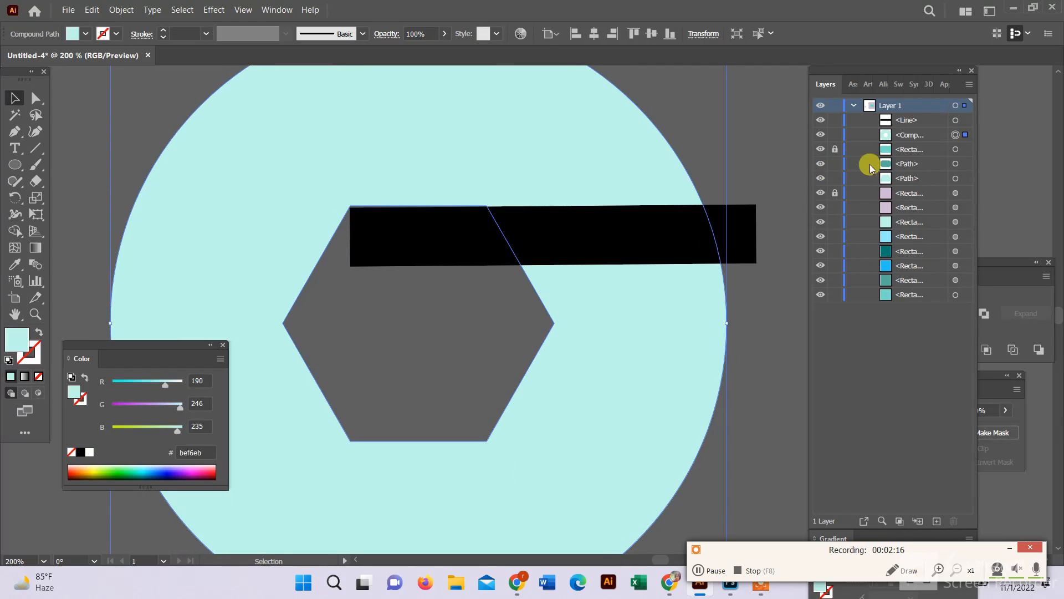
Raise the black line's left endpoint slightly to level the line along the hexagon's upper edge.
left_click(956, 120)
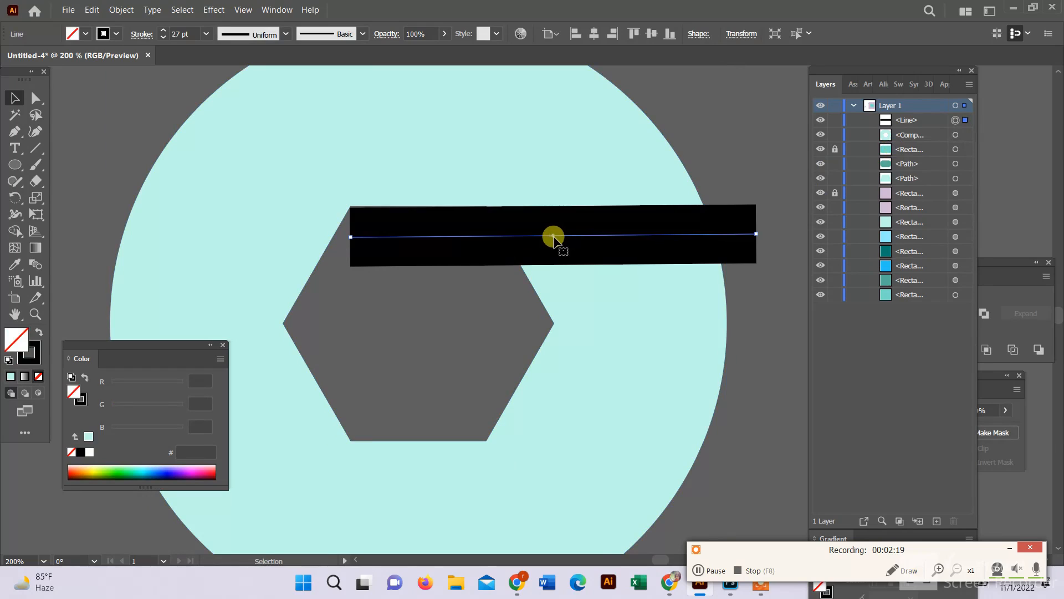
left_click_drag(554, 239, 553, 235)
scroll(452, 231, "up", 4)
scroll(452, 231, "down", 3)
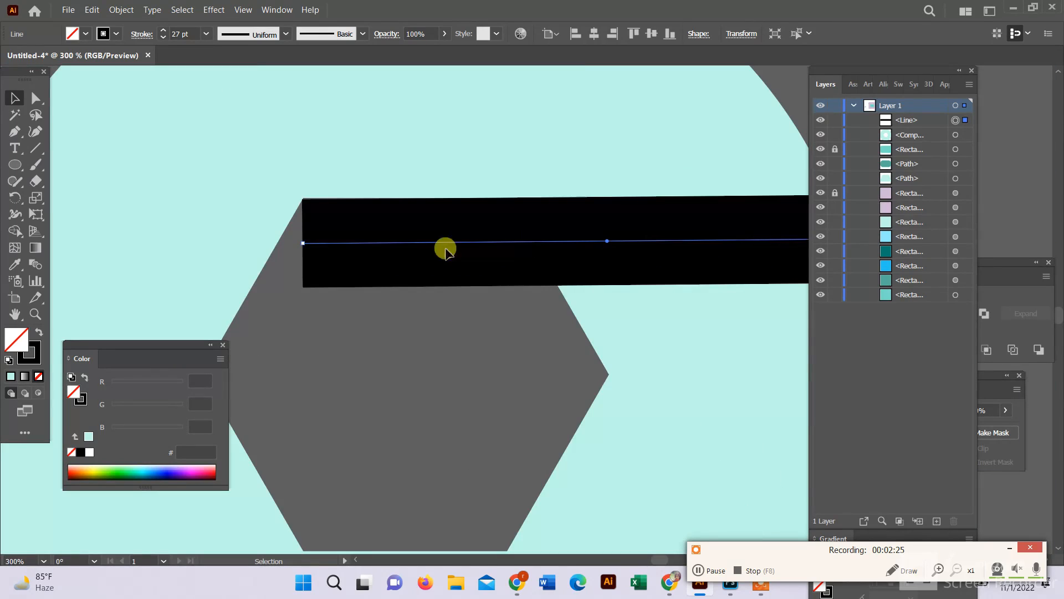
scroll(273, 191, "up", 4)
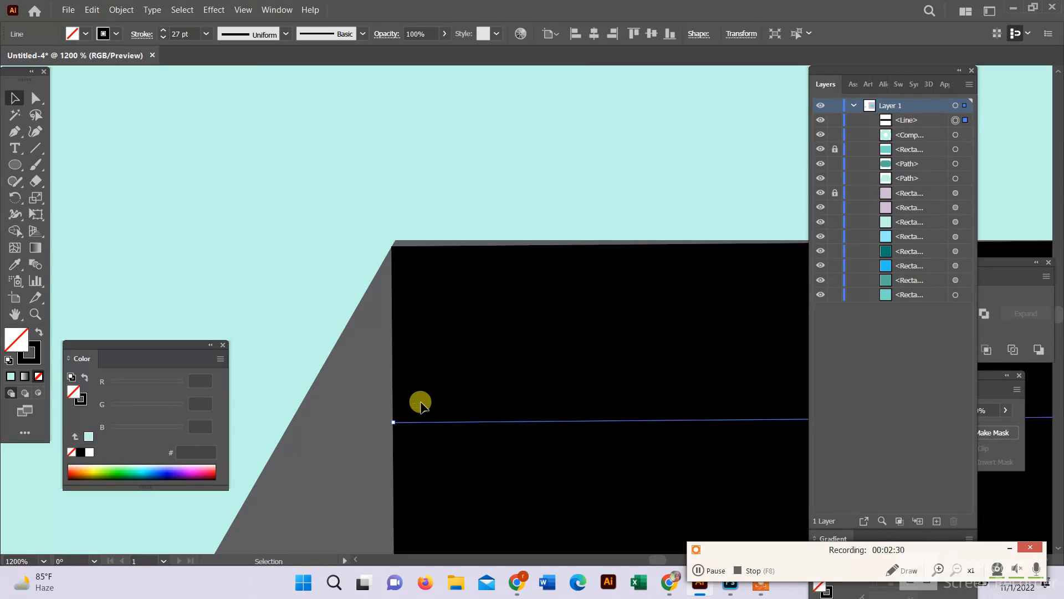
left_click(404, 424)
left_click(392, 421)
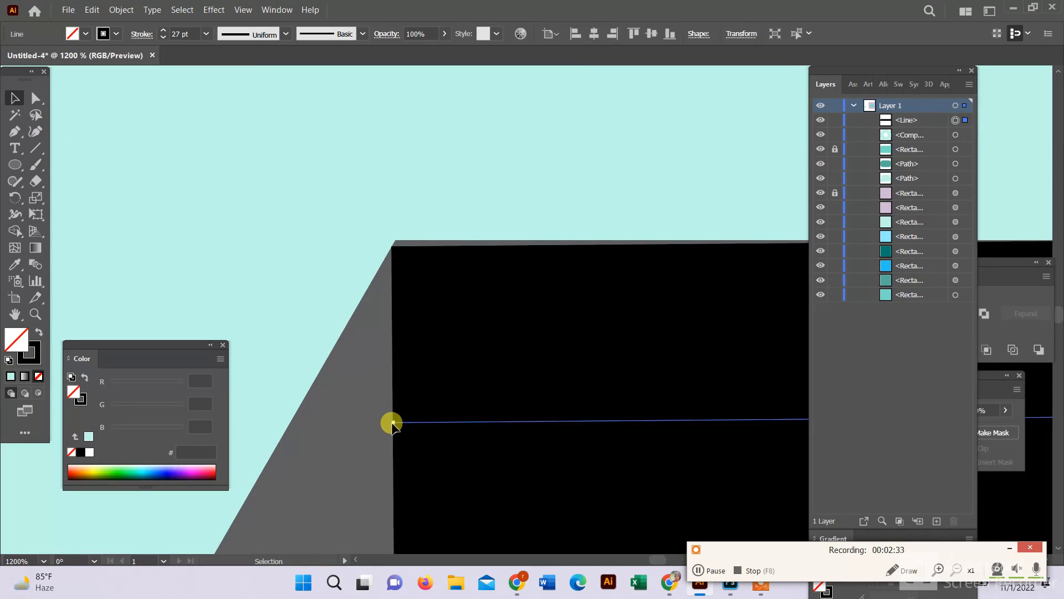
mouse_move(392, 425)
left_mouse_down()
mouse_move(387, 413)
mouse_move(399, 418)
mouse_move(388, 413)
left_mouse_up()
left_click(34, 104)
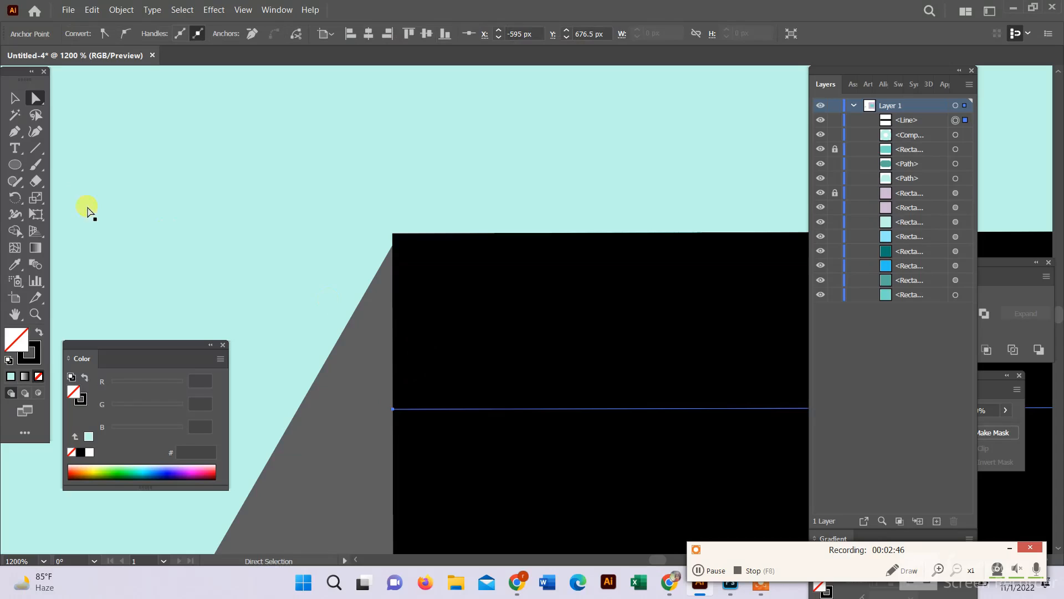
Shift the black line slightly down to align its upper-left corner with the hexagon's slanted edge.
left_click(16, 99)
left_click(478, 388)
scroll(483, 400, "down", 2)
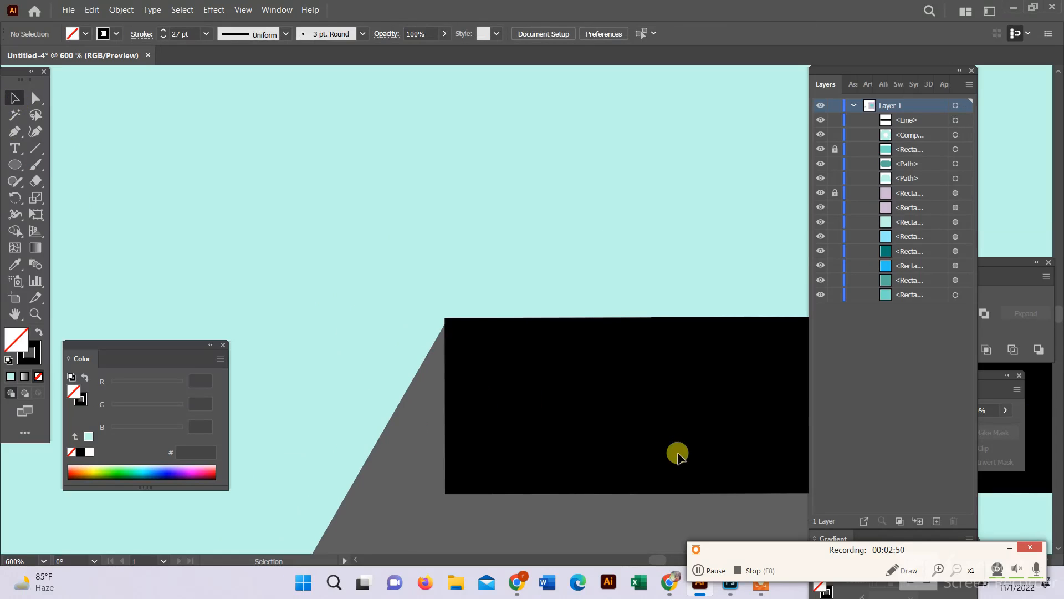
scroll(668, 475, "down", 4)
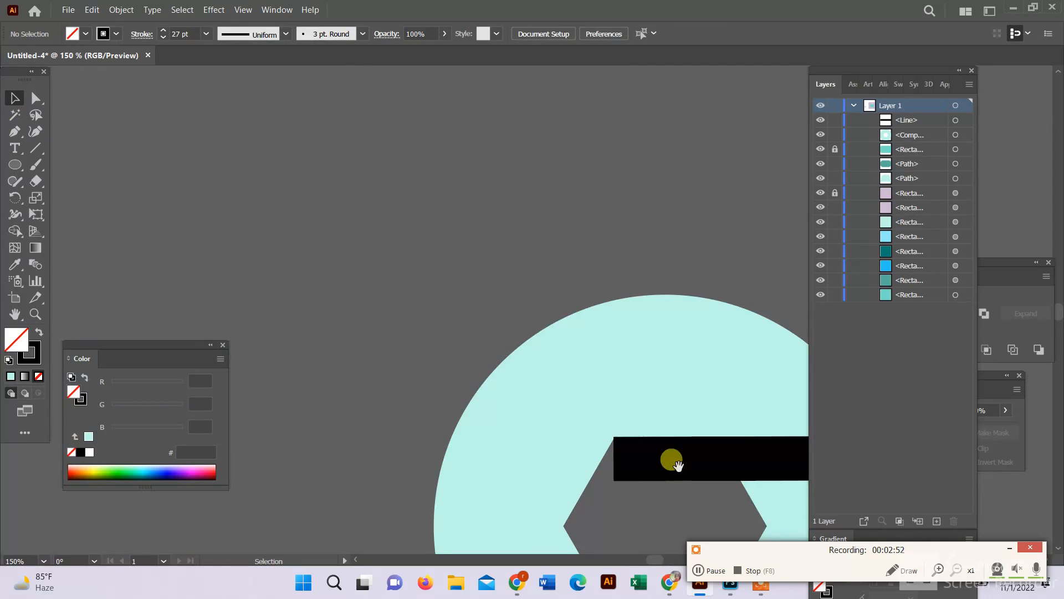
left_click_drag(672, 461, 458, 296)
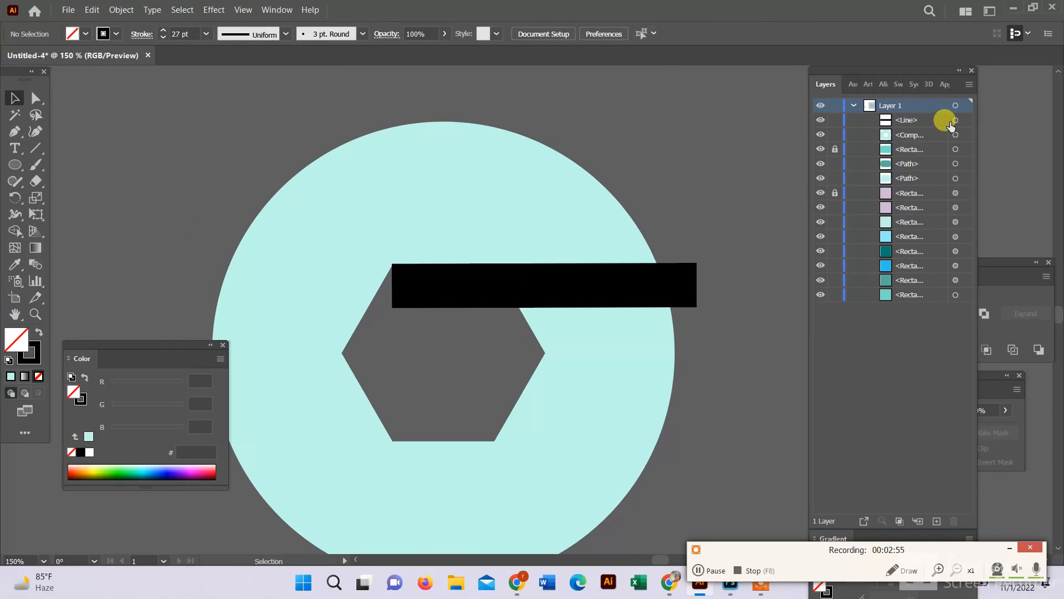
left_click(954, 122)
left_click_drag(544, 287, 540, 288)
scroll(404, 282, "up", 4)
scroll(404, 282, "down", 2)
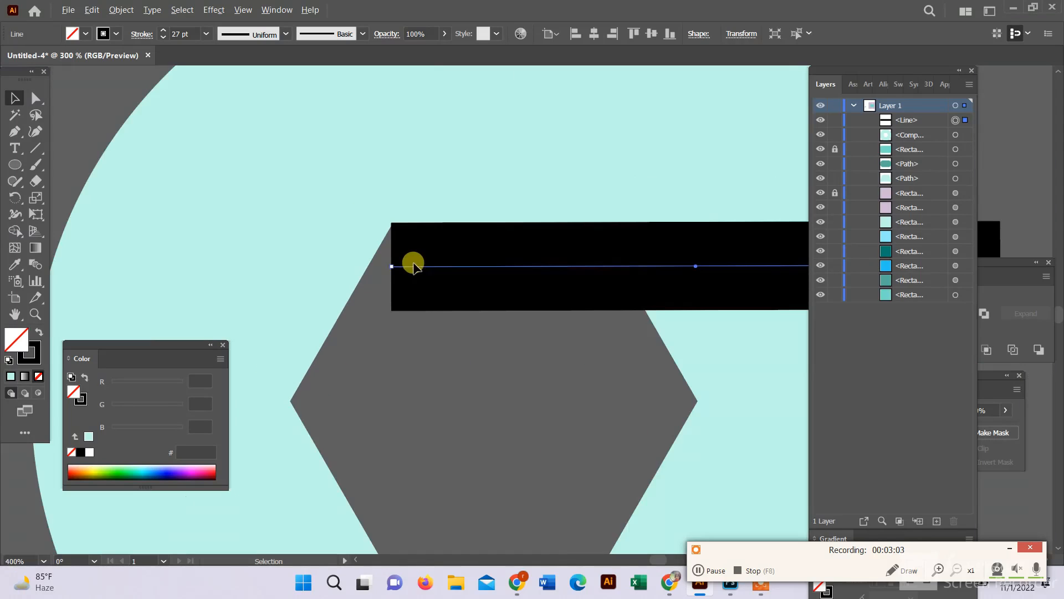
left_click_drag(697, 270, 697, 274)
scroll(511, 260, "up", 3)
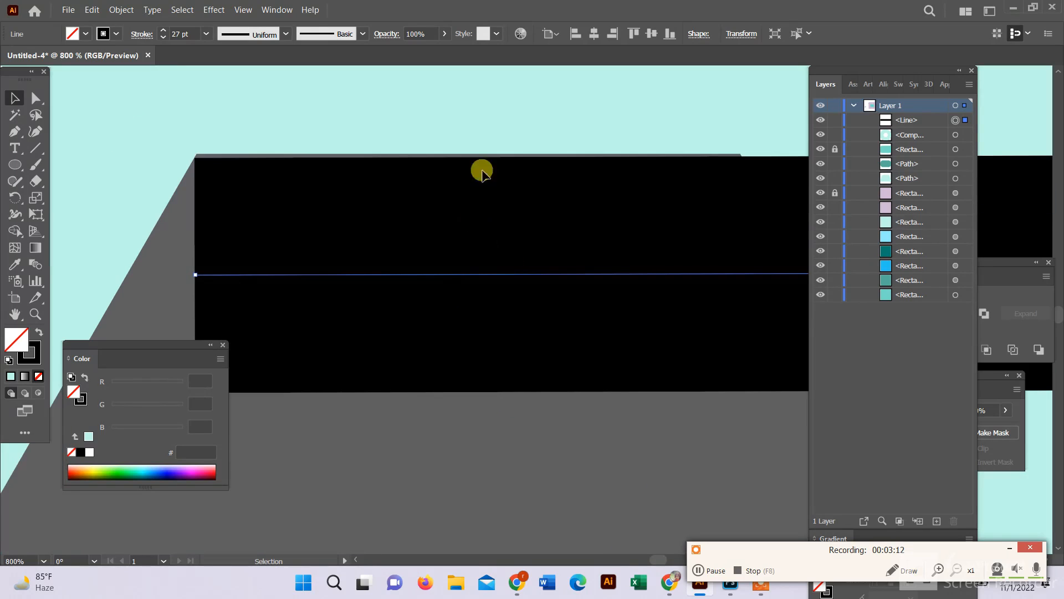
left_click(699, 571)
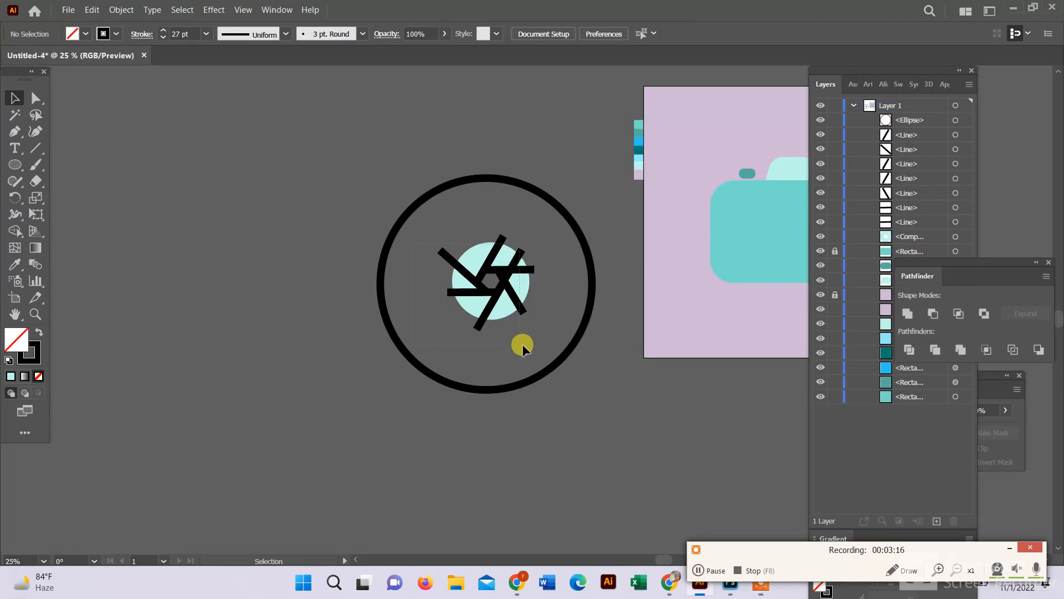
left_click_drag(522, 344, 538, 341)
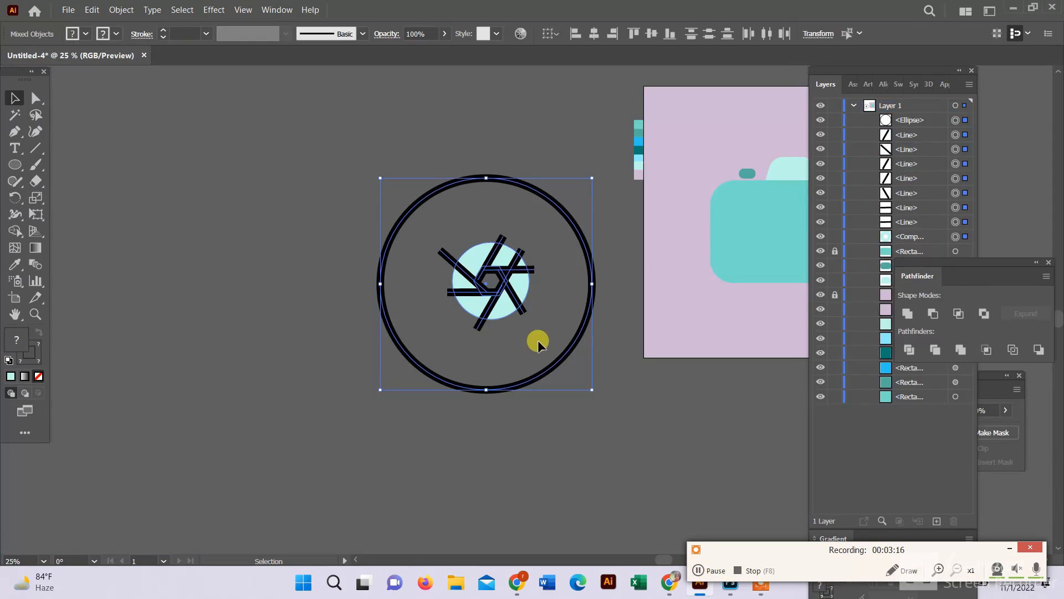
left_click(555, 397)
left_click_drag(448, 258, 562, 345)
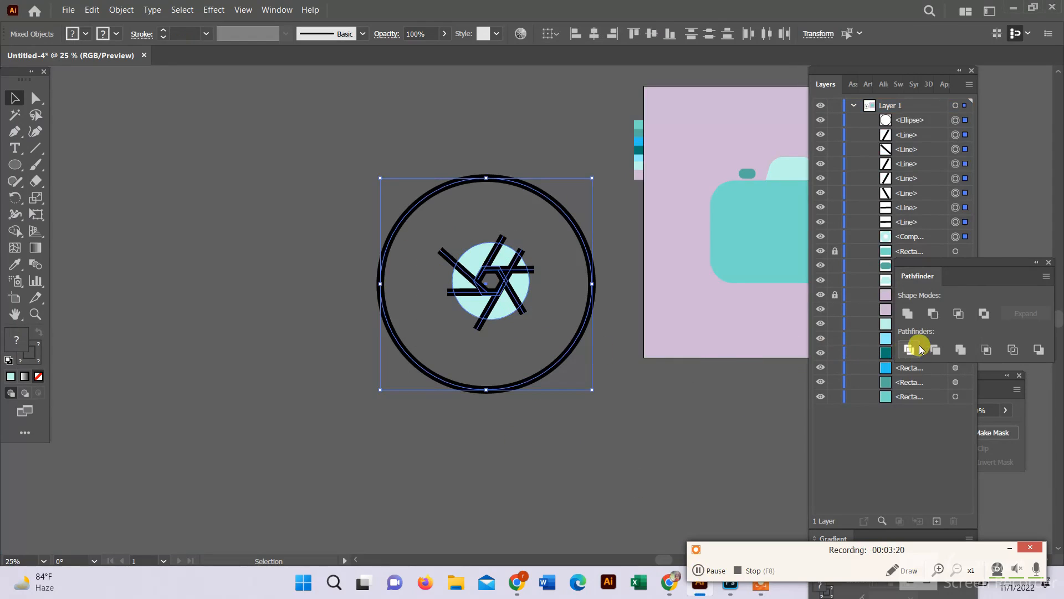
left_click(936, 317)
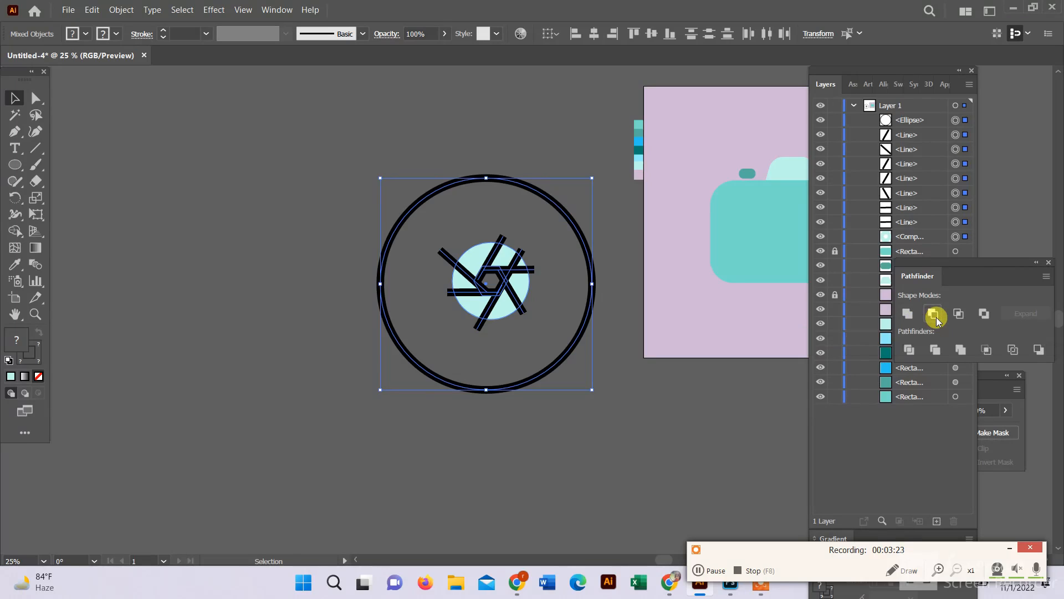
left_click(646, 310)
left_click(457, 234)
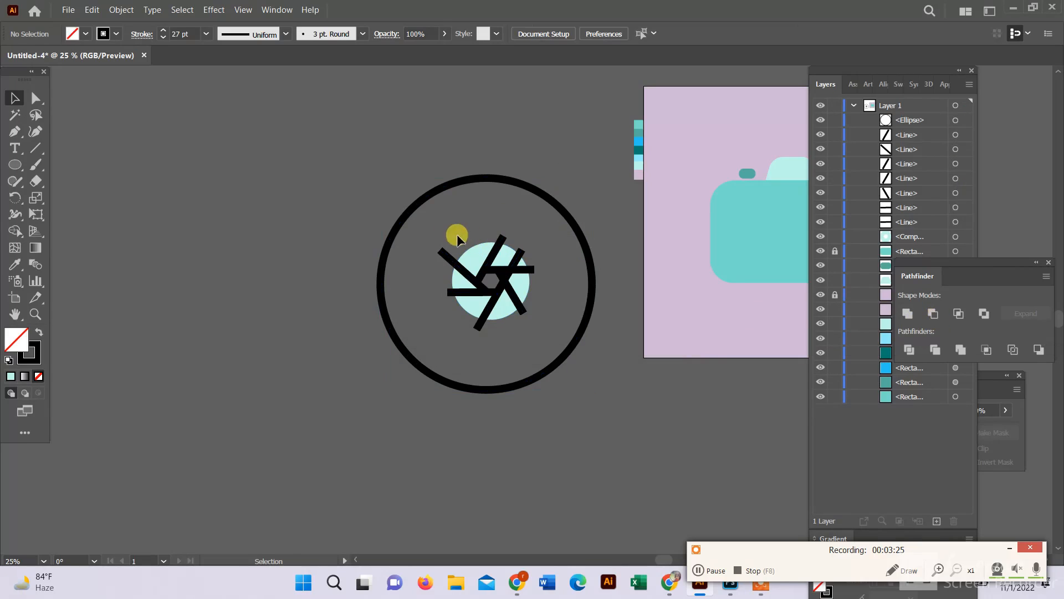
left_click(526, 326)
right_click(560, 332)
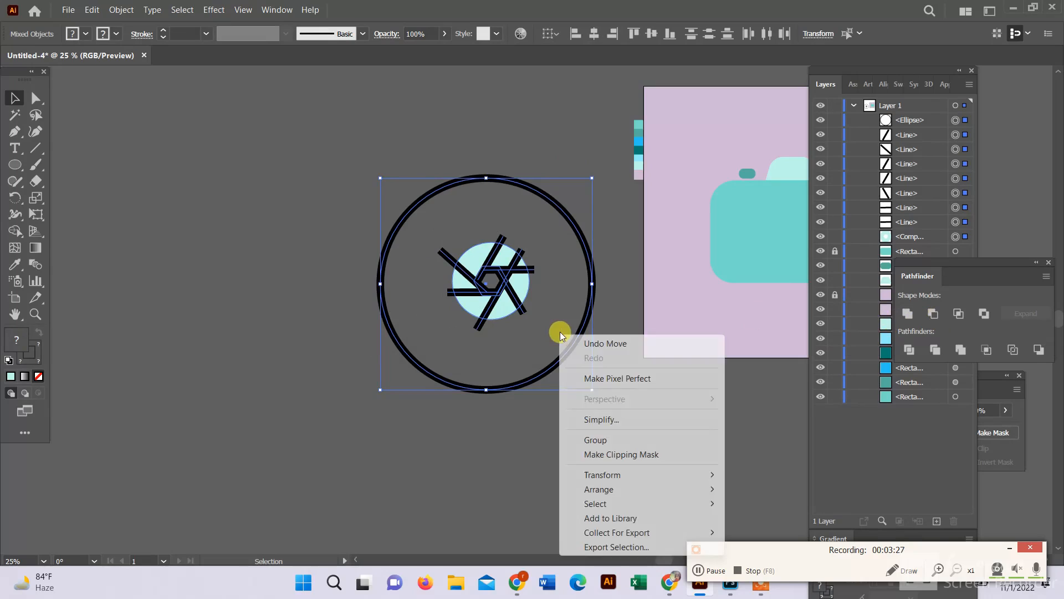
left_click(359, 252)
left_click(483, 329)
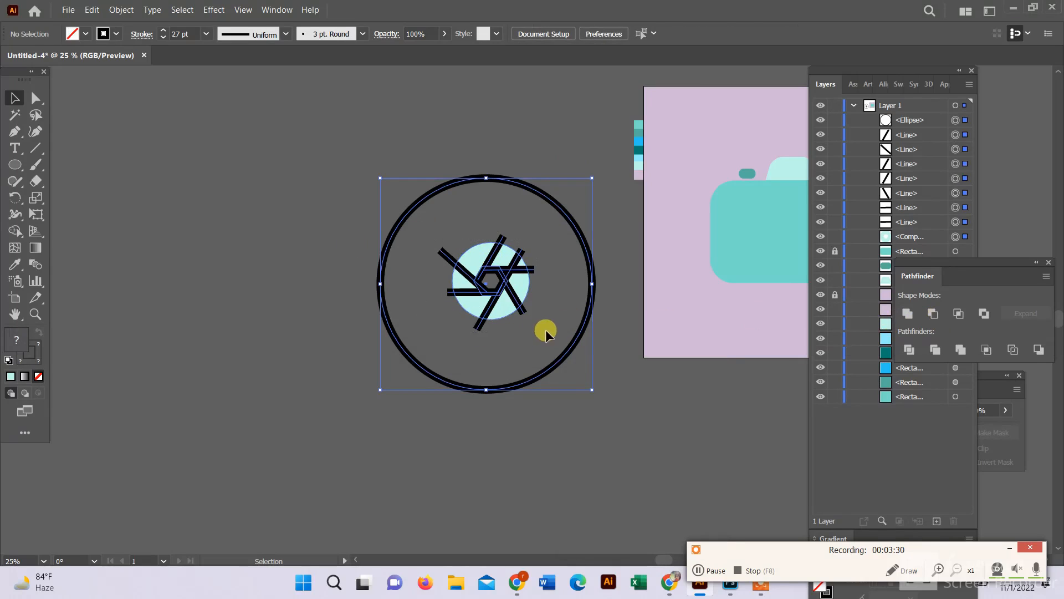
left_click(622, 397)
Move the large black circle aside, clear of the lens and its blade lines.
left_click_drag(563, 353, 370, 296)
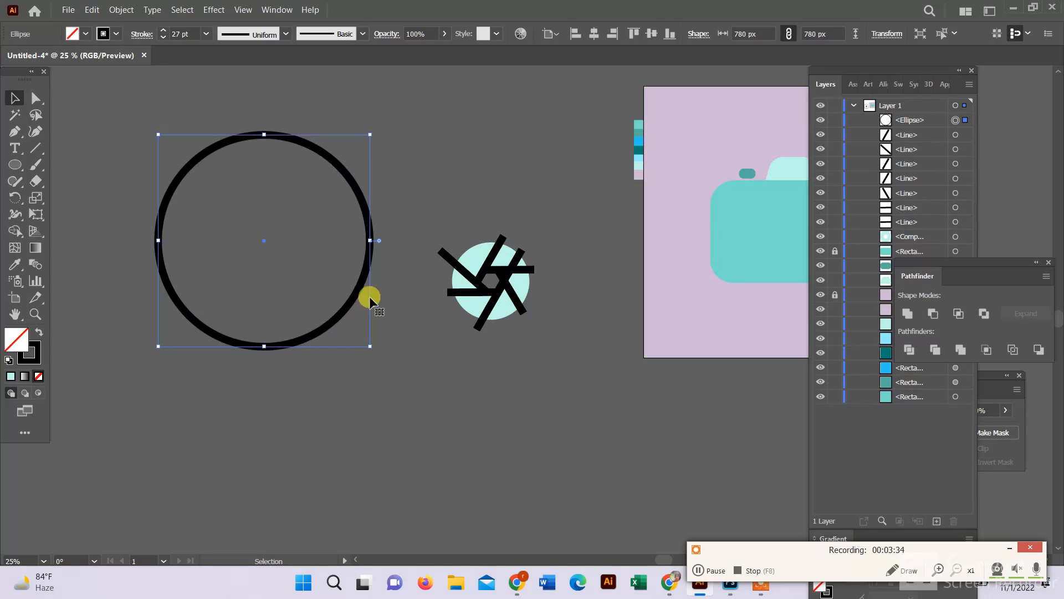
Try Minus Front on the lens and its blade lines, undo it, and try Minus Back instead.
left_click_drag(531, 362, 488, 277)
left_click(934, 313)
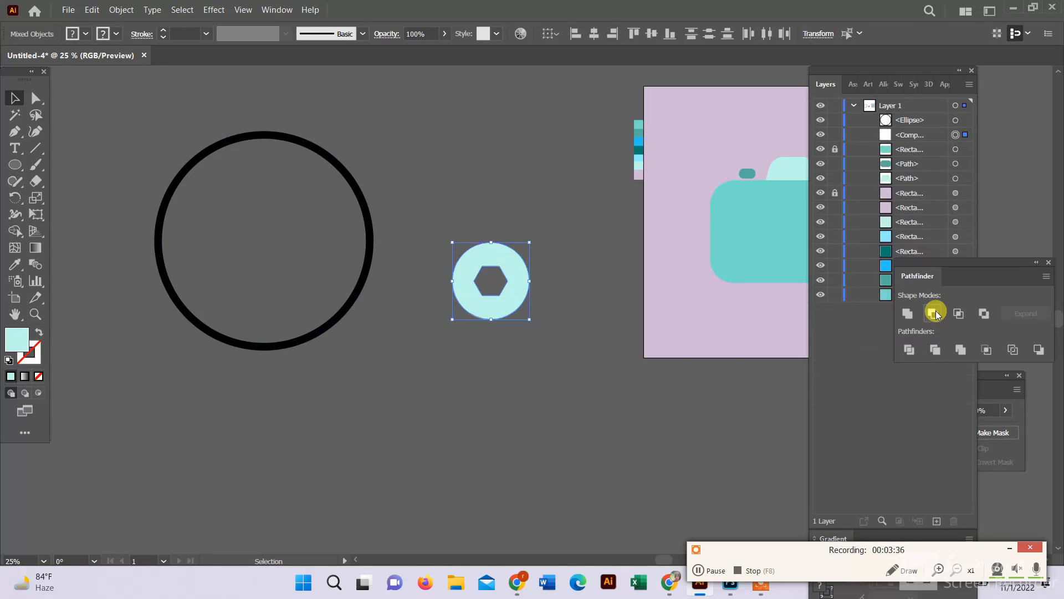
key("ctrl+z")
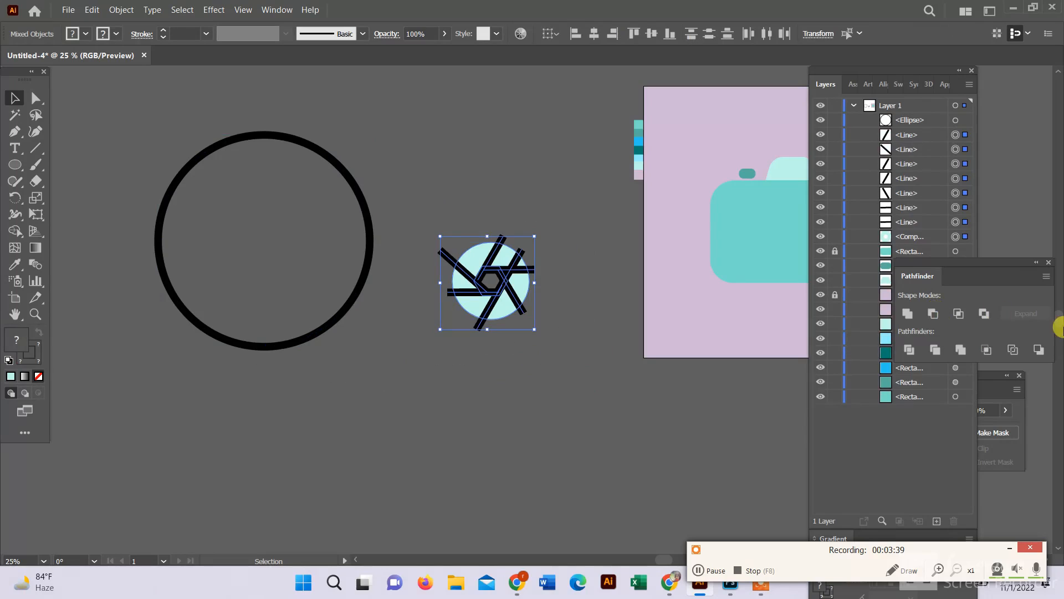
left_click(1039, 351)
left_click(617, 310)
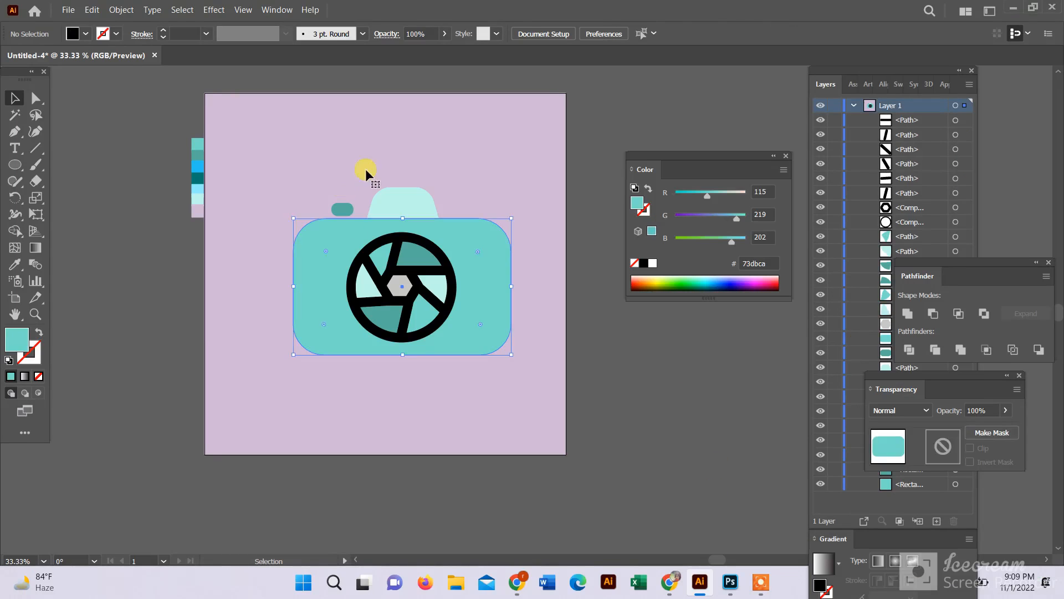
Lock the lilac background rectangle.
left_click(364, 172)
left_click(121, 10)
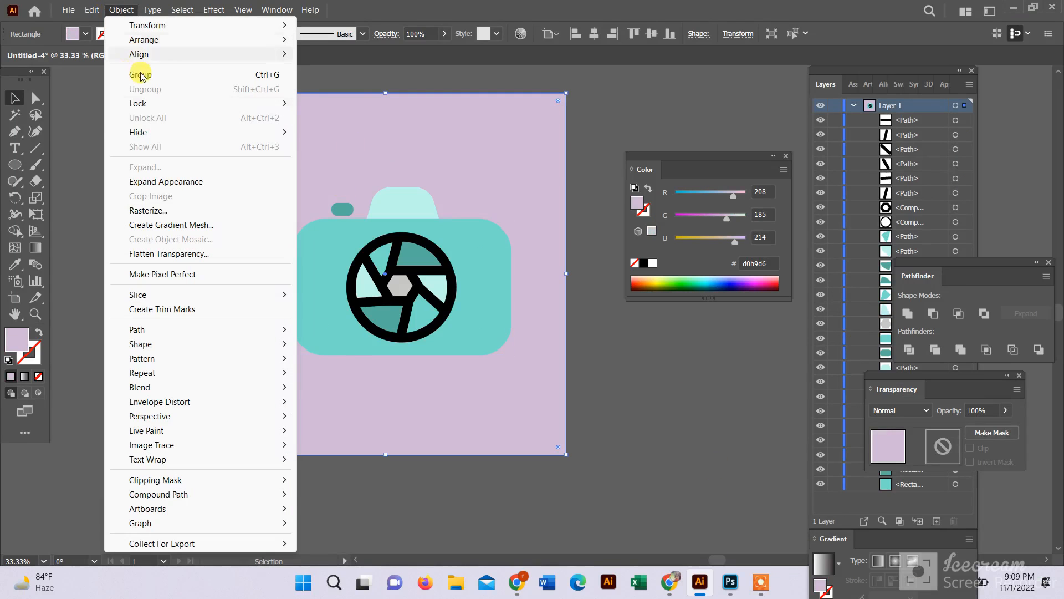
mouse_move(145, 105)
left_click(339, 103)
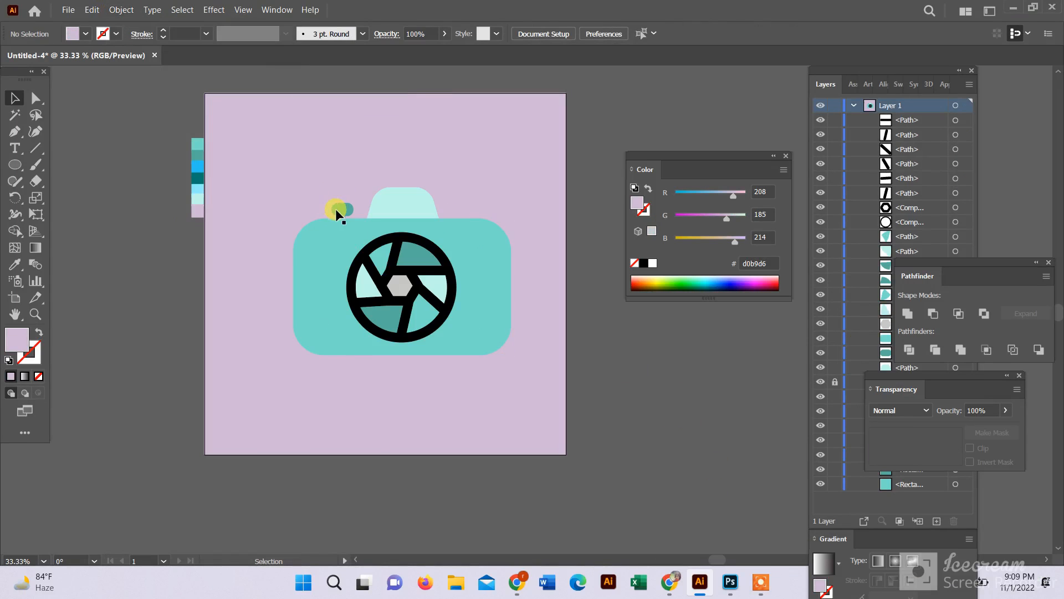
left_click(337, 218)
left_click(388, 209)
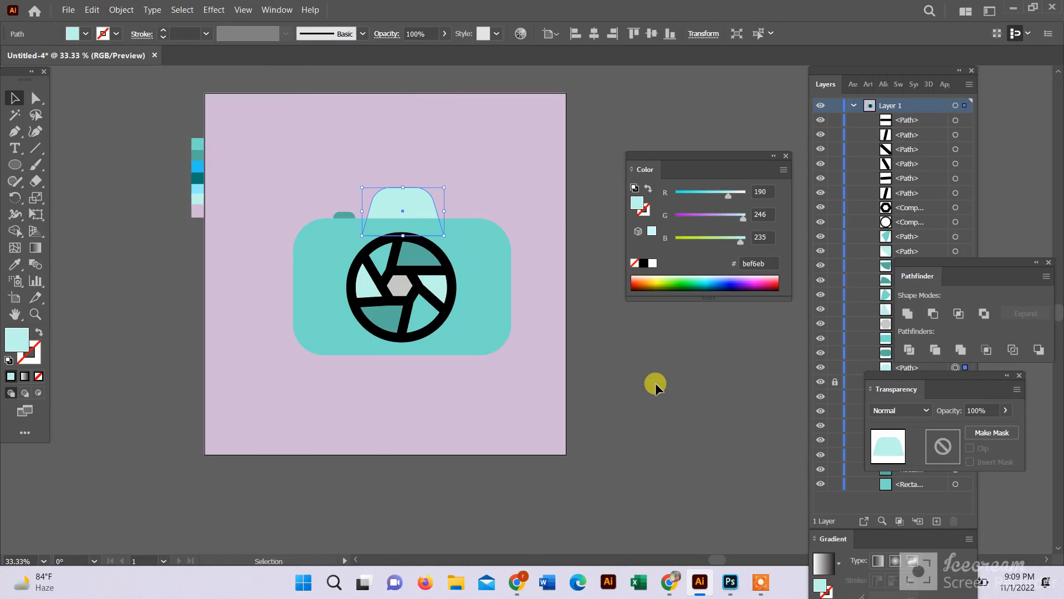
left_click(656, 382)
Group the coloured aperture blades together with the grey central hexagon.
left_click(364, 285)
left_click(361, 245, "shift")
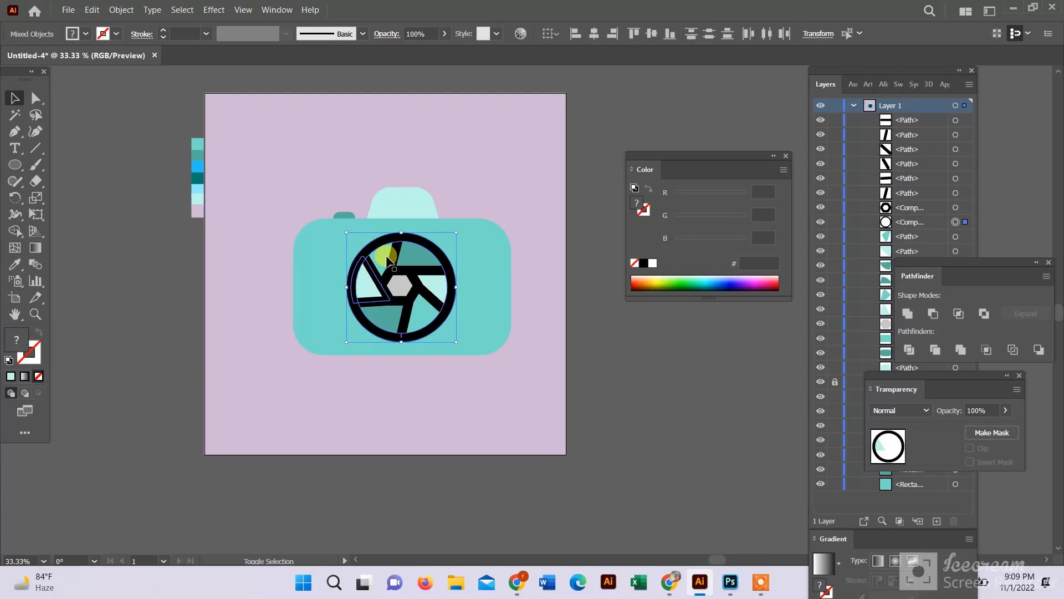
left_click(447, 293)
right_click(431, 299)
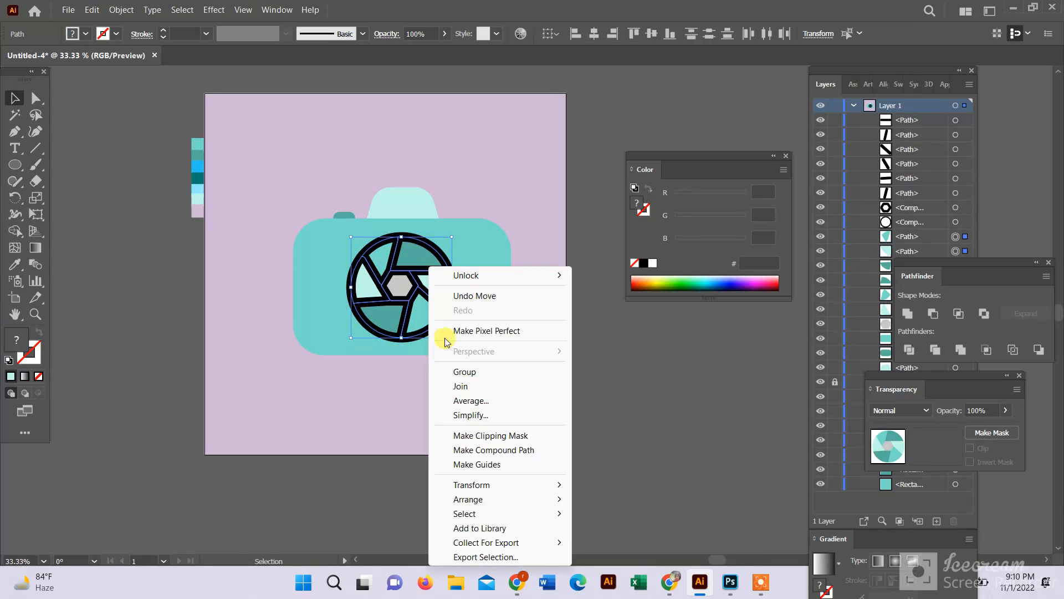
left_click(452, 368)
left_click(464, 335)
Pull one diagonal black blade line out of the lens and undo the move.
left_click(415, 298)
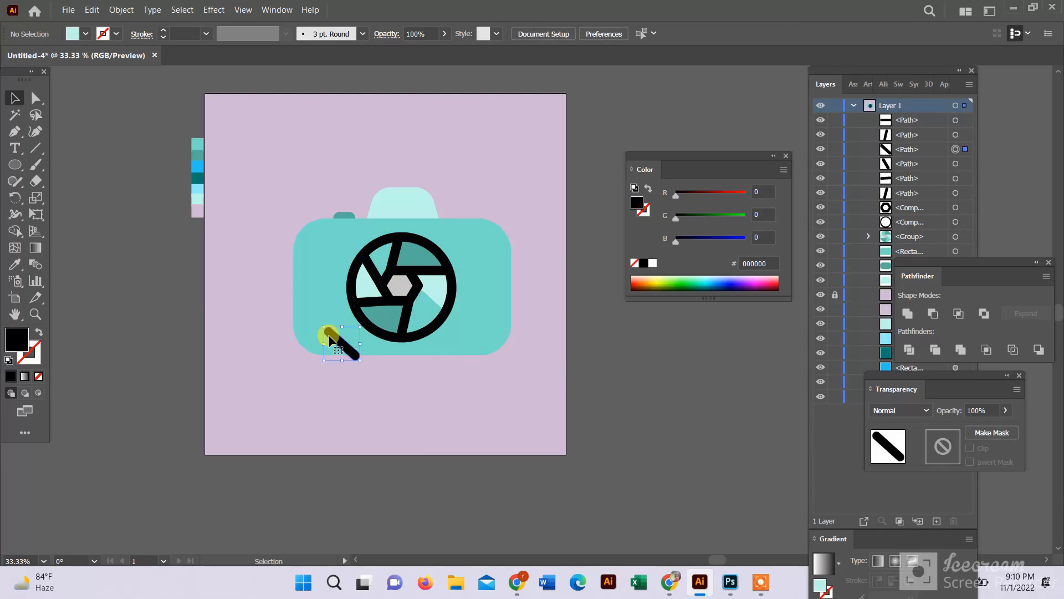
left_click(507, 326)
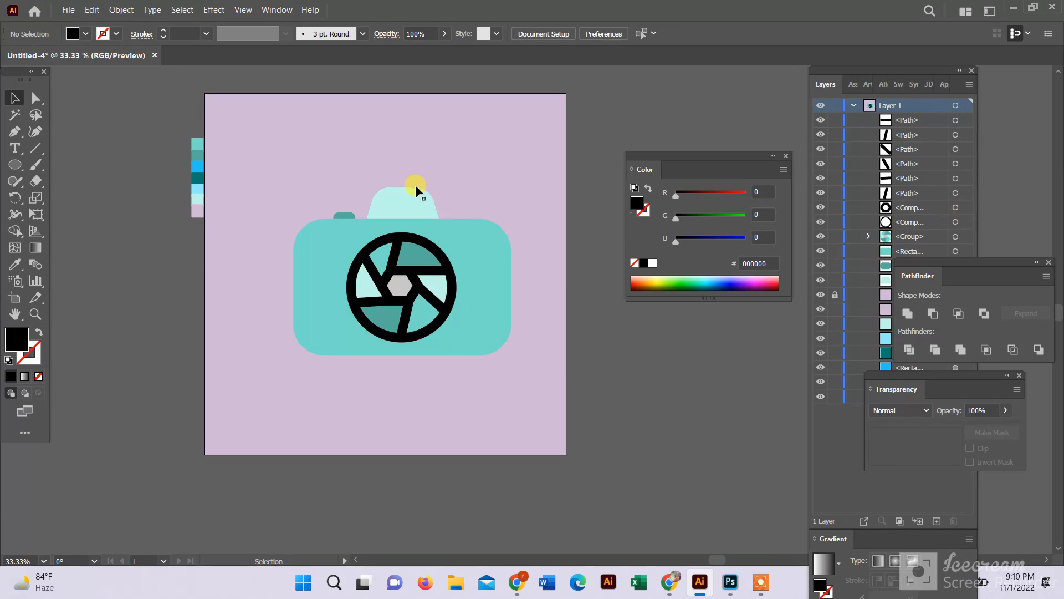
left_click(353, 224)
left_click(646, 383)
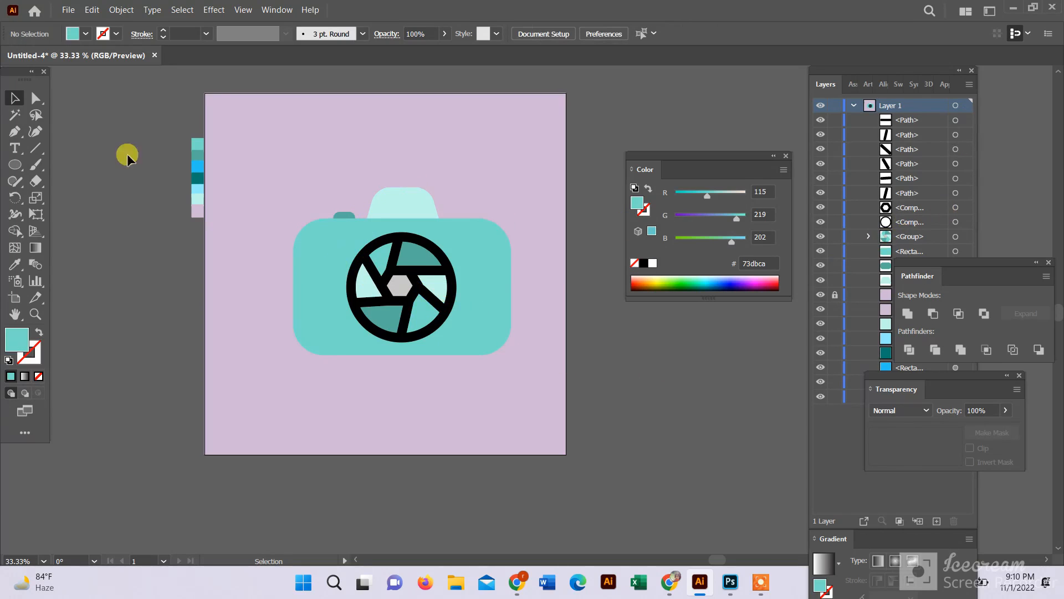
left_click(359, 265)
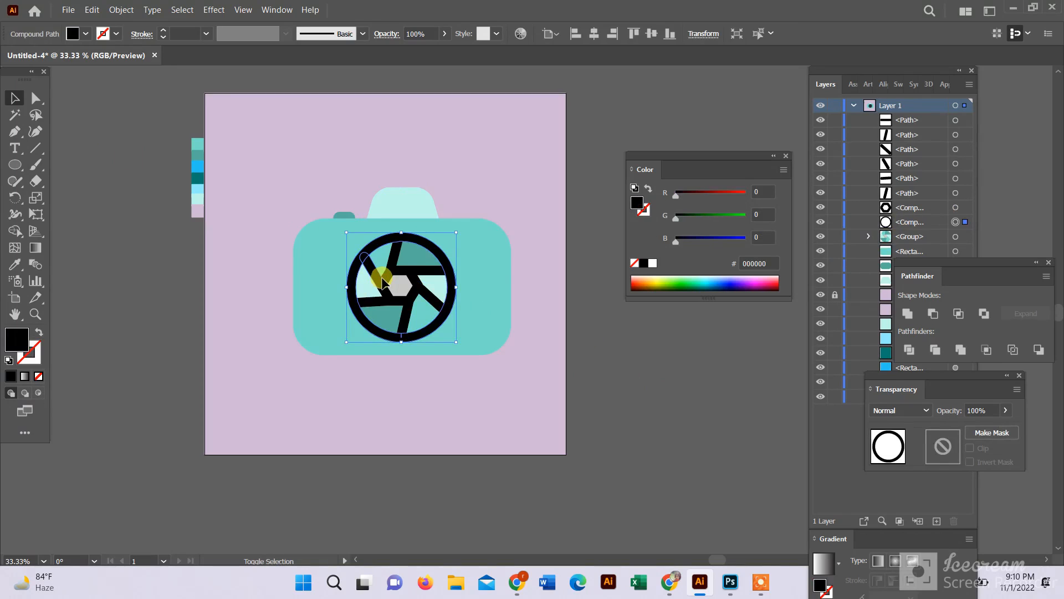
left_click(388, 271, "shift")
left_click(390, 293, "shift")
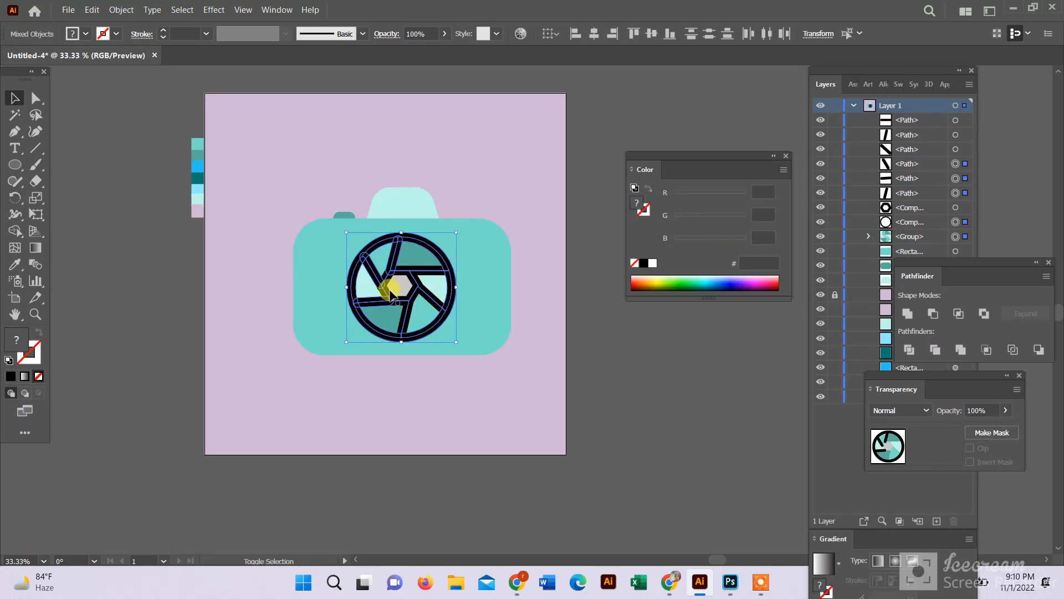
double_click(417, 307)
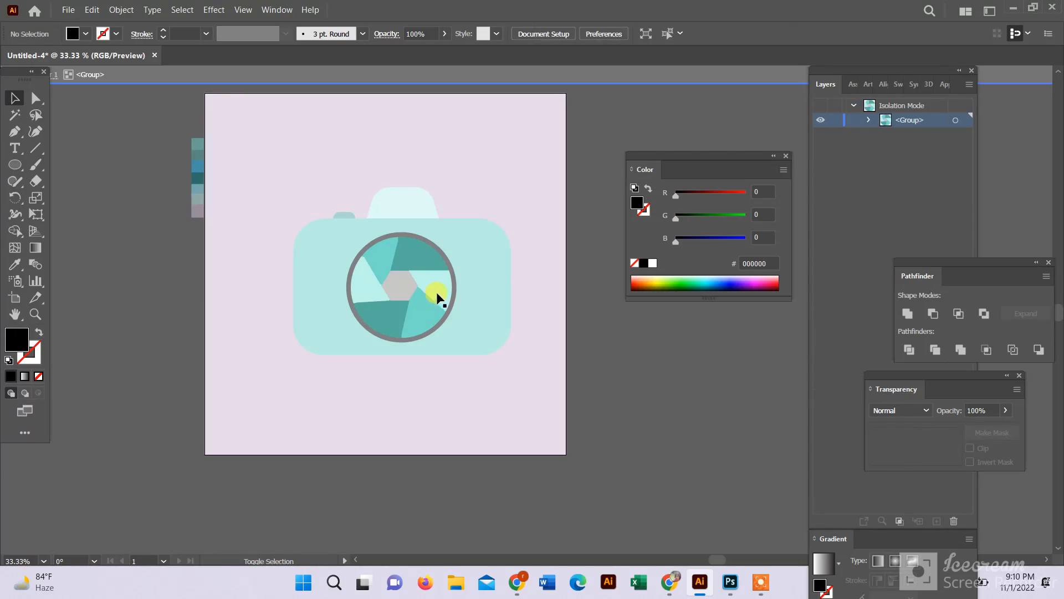
left_click(374, 314, "shift")
left_click(379, 258, "shift")
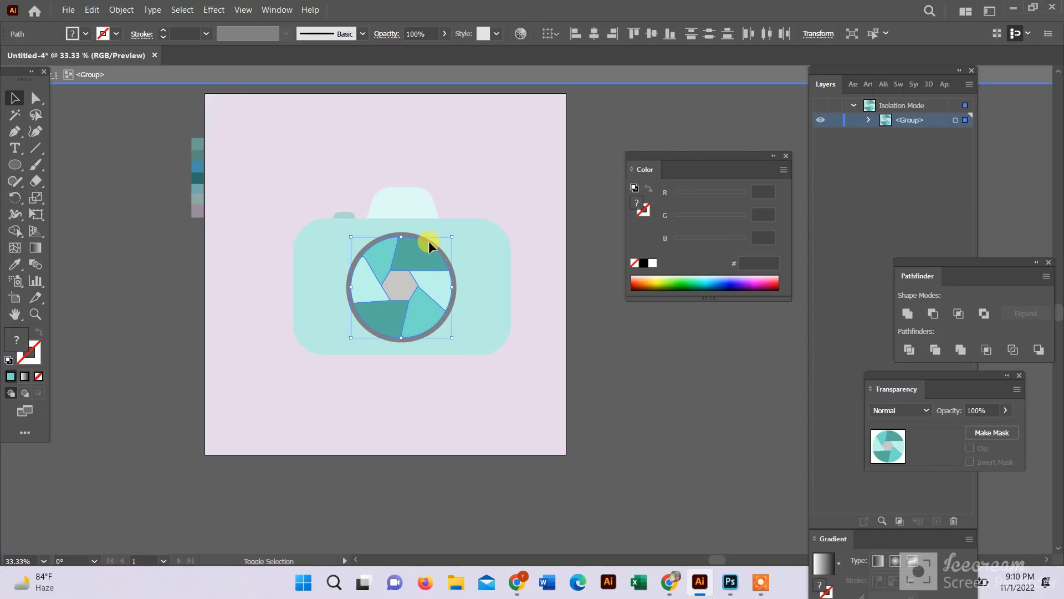
double_click(543, 324)
right_click(425, 309)
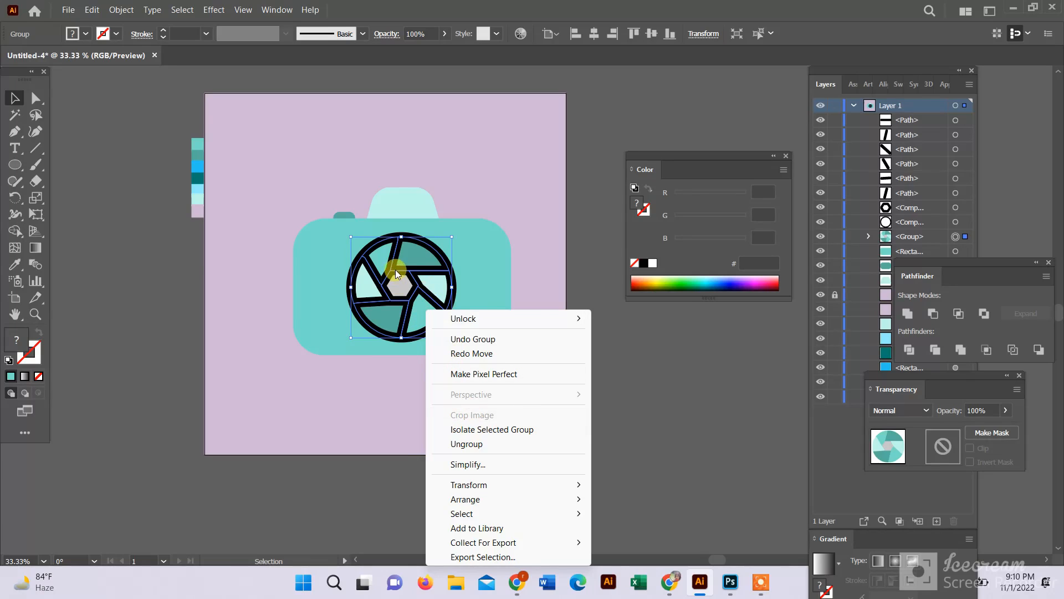
left_click_drag(394, 269, 391, 271)
left_click(651, 365)
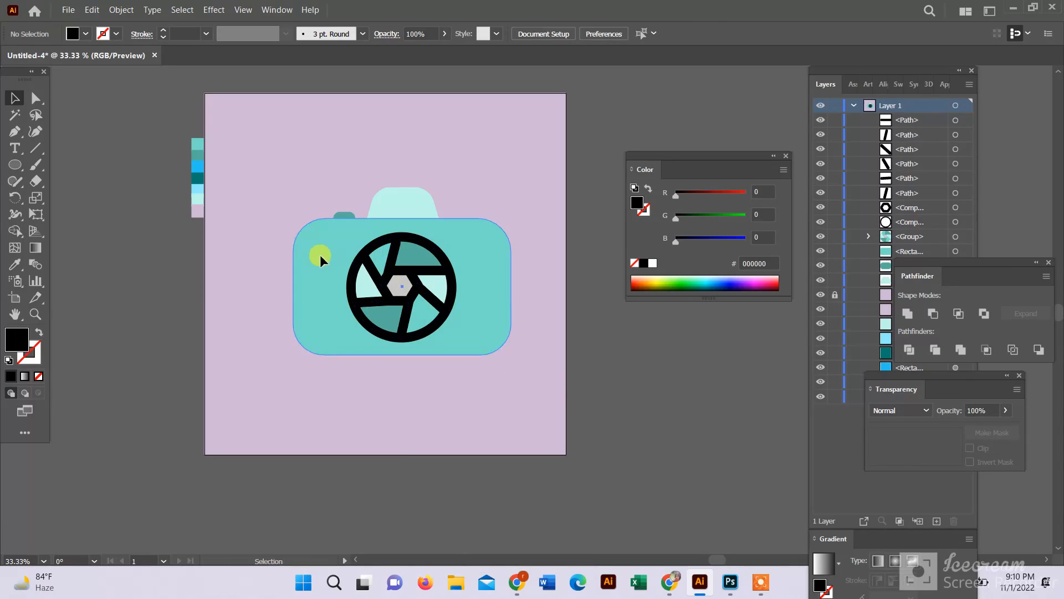
Move the camera body clear of the lens and group the ring, black blade lines and coloured aperture into one lens.
left_click_drag(324, 255, 408, 308)
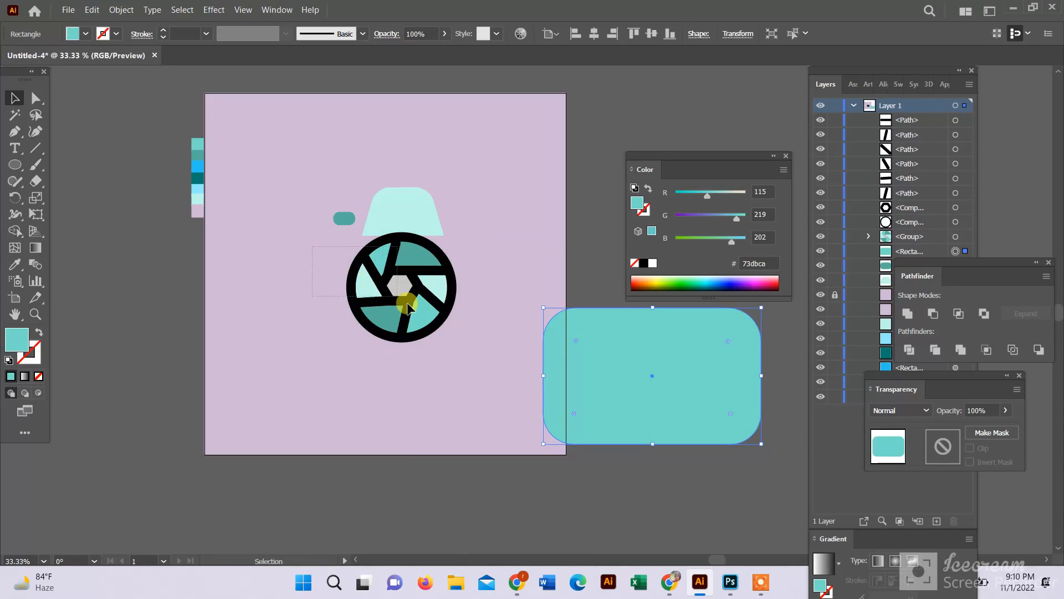
right_click(438, 321)
left_click(463, 427)
Bring the camera body back beneath the flash housing and place the grouped lens at the body's centre.
left_click_drag(417, 293, 332, 403)
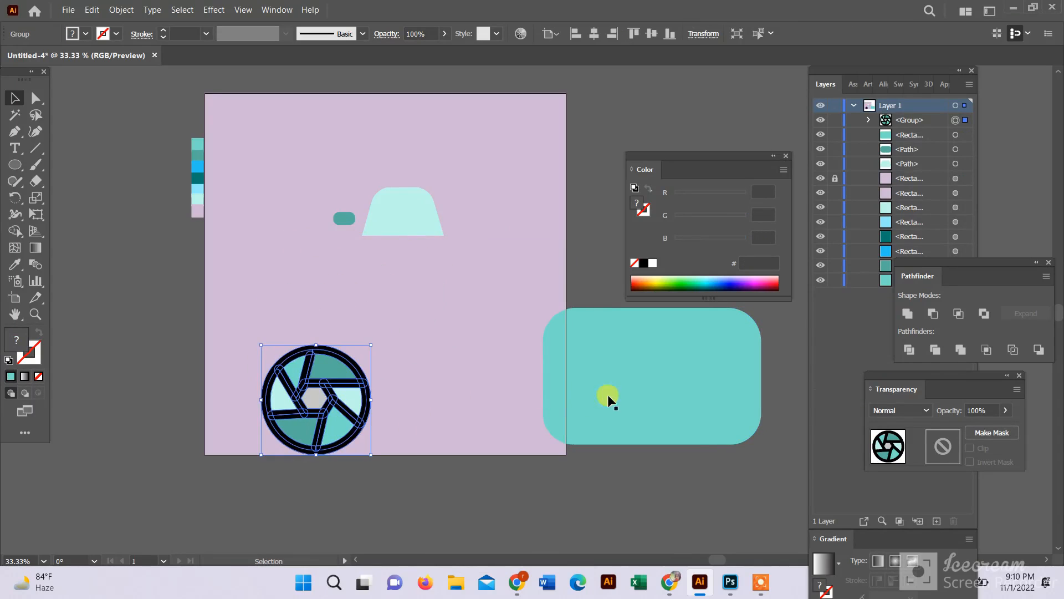
left_click_drag(610, 398, 374, 317)
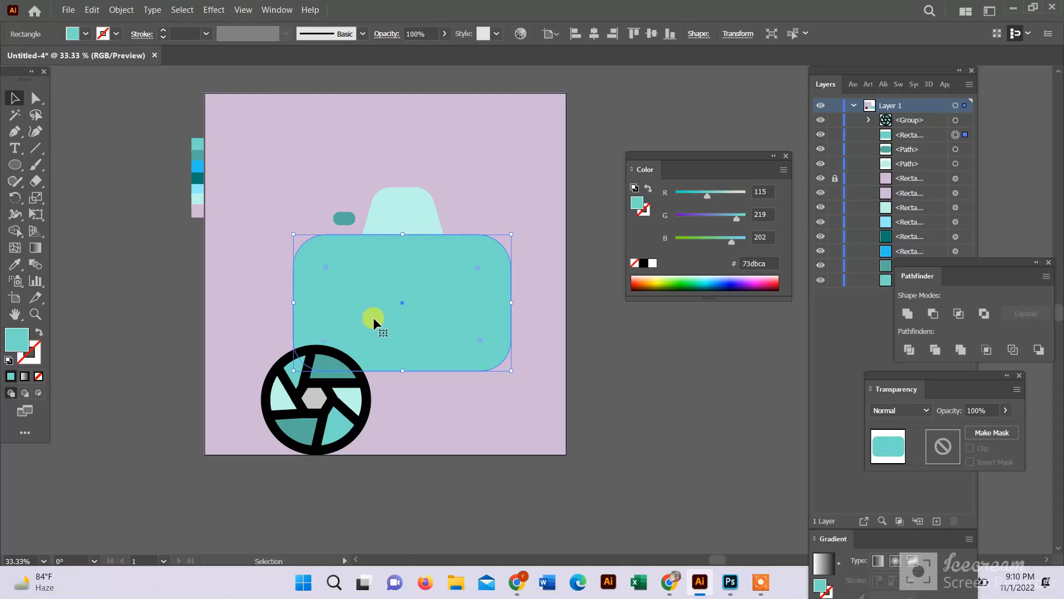
left_click_drag(340, 402, 426, 305)
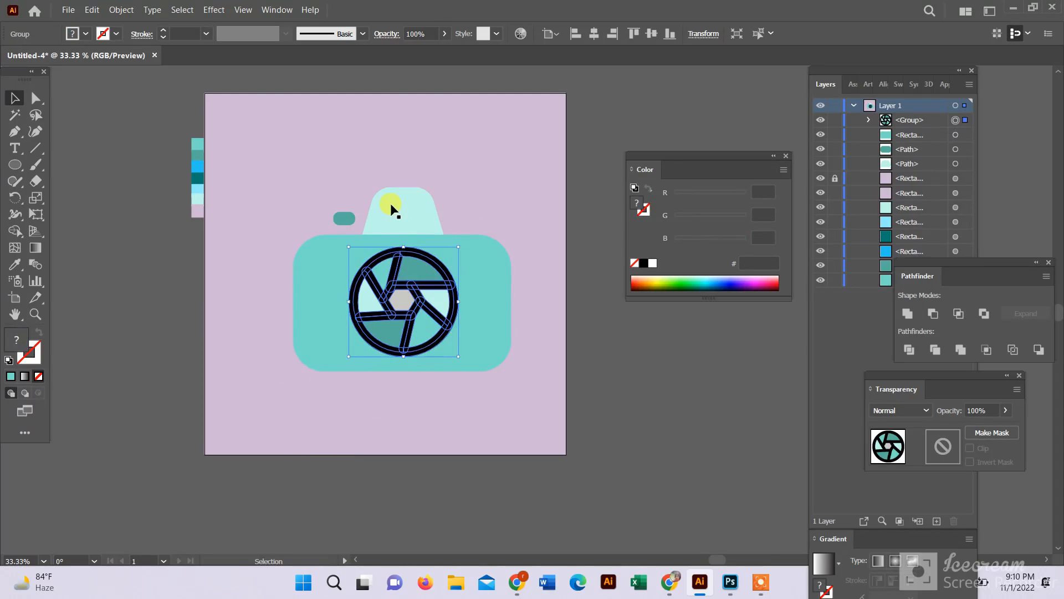
Lower the mint flash housing and the small teal shutter button so they sit on the body's top edge.
left_click(390, 221)
left_click_drag(340, 218, 340, 231)
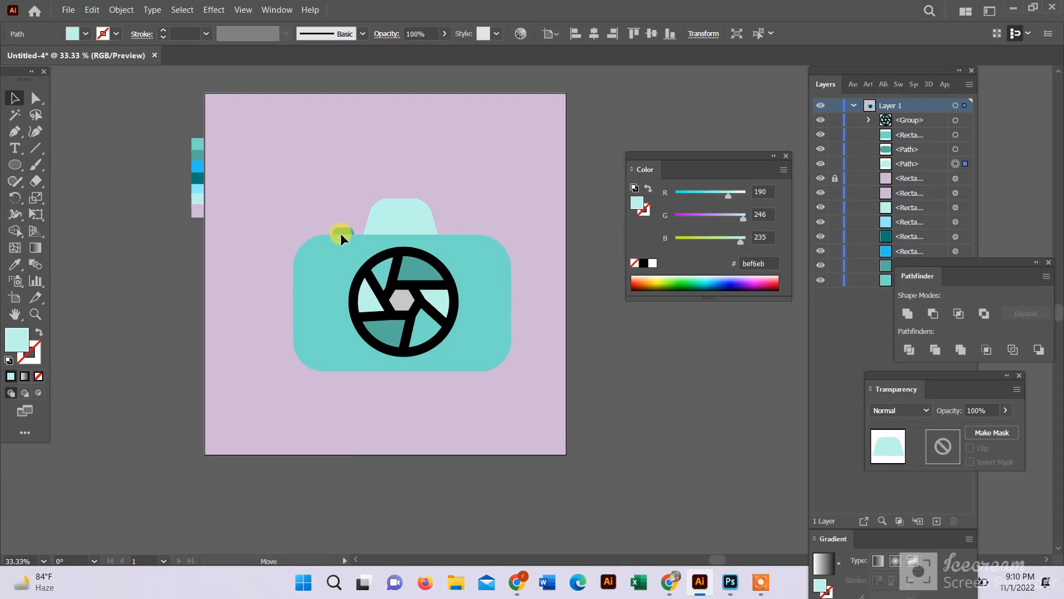
left_click(674, 406)
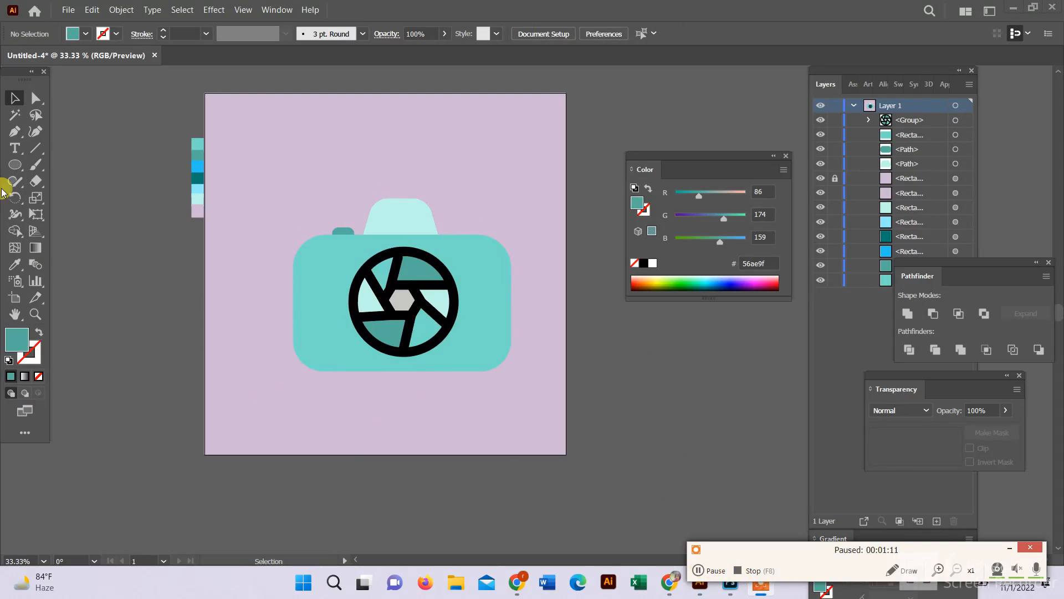
Draw a 64 px dark teal circle and position it in the camera body's upper-left area beside the lens.
left_click_drag(15, 165, 222, 227)
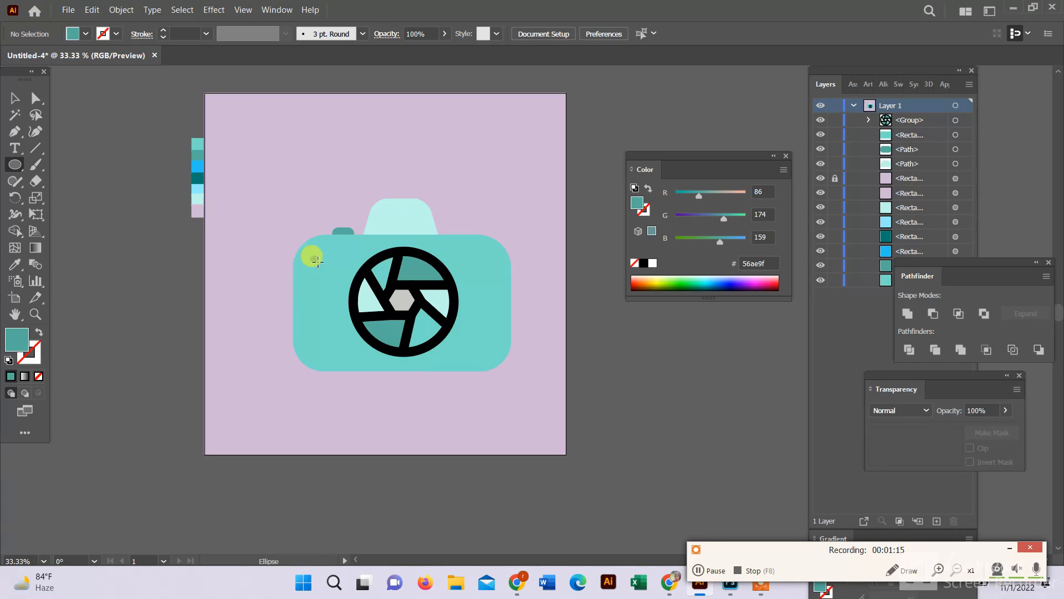
left_click_drag(324, 268, 327, 270)
left_click(15, 98)
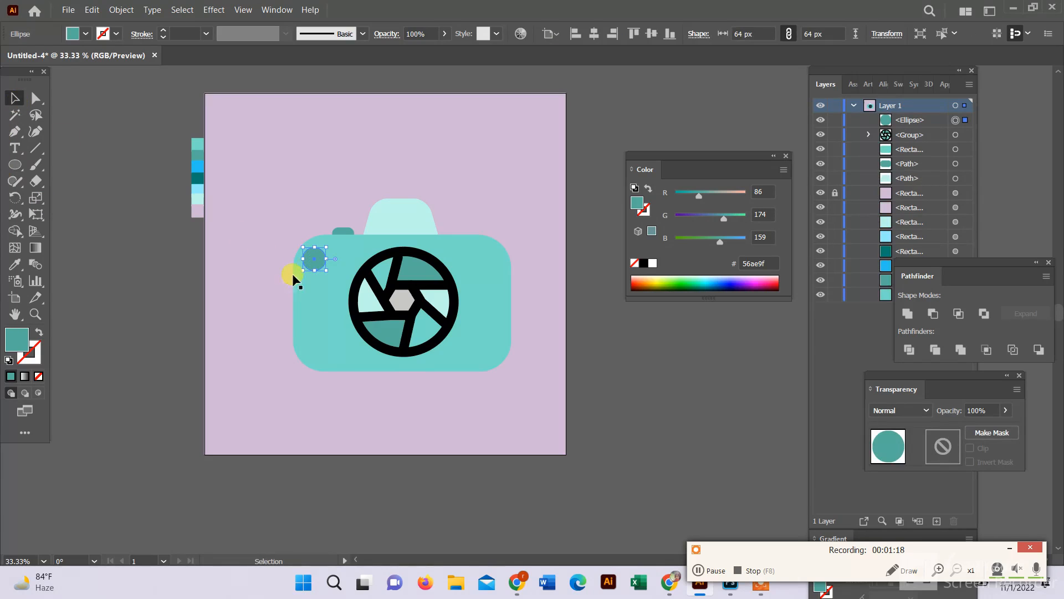
left_click(327, 259)
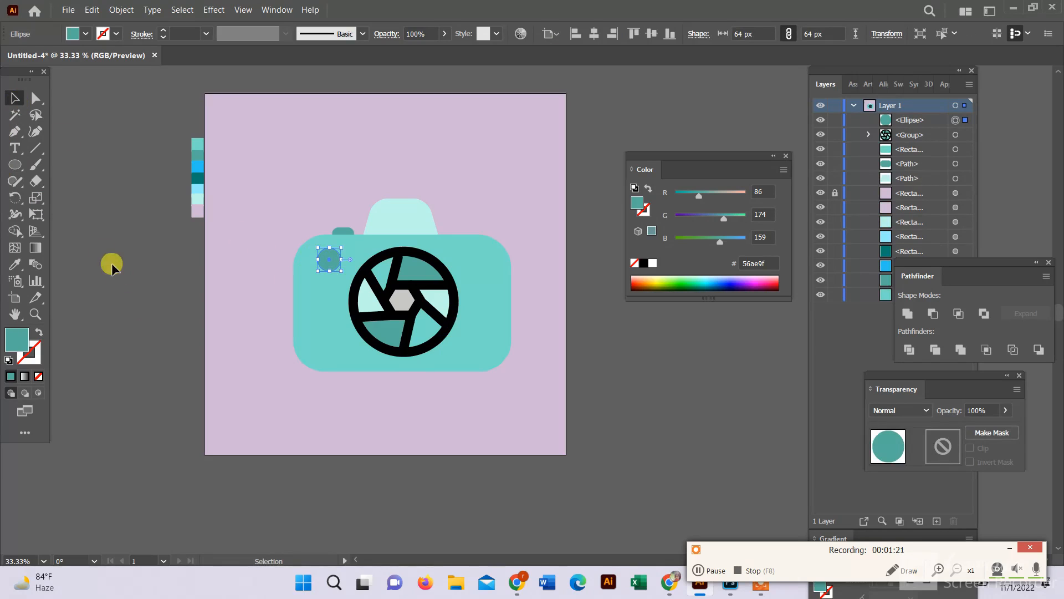
Draw a narrow dark teal rounded bar near the camera body's upper-right corner.
left_click_drag(14, 165, 74, 182)
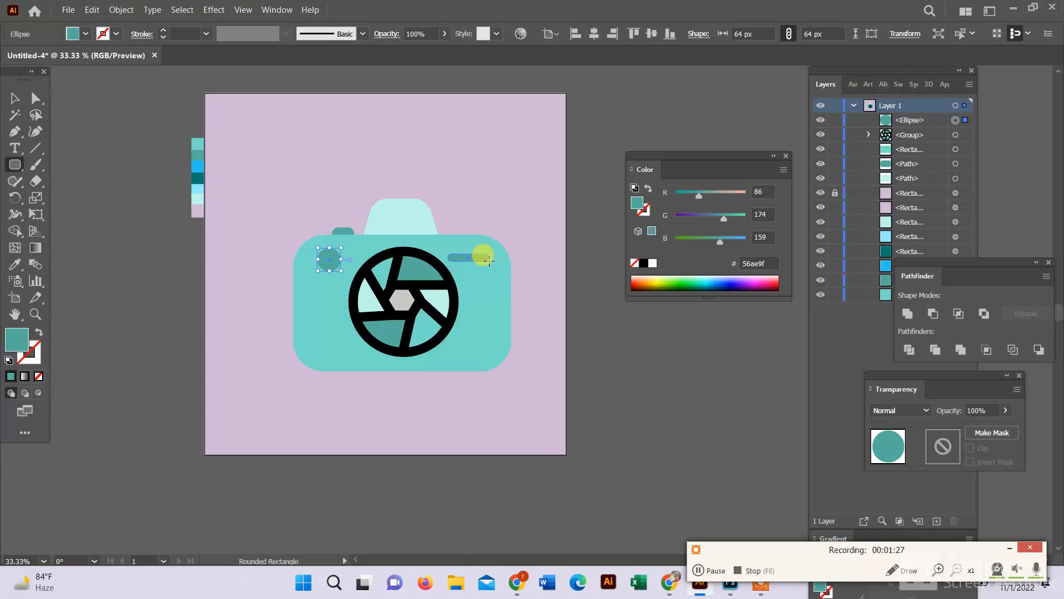
left_click_drag(489, 260, 492, 260)
left_click(15, 99)
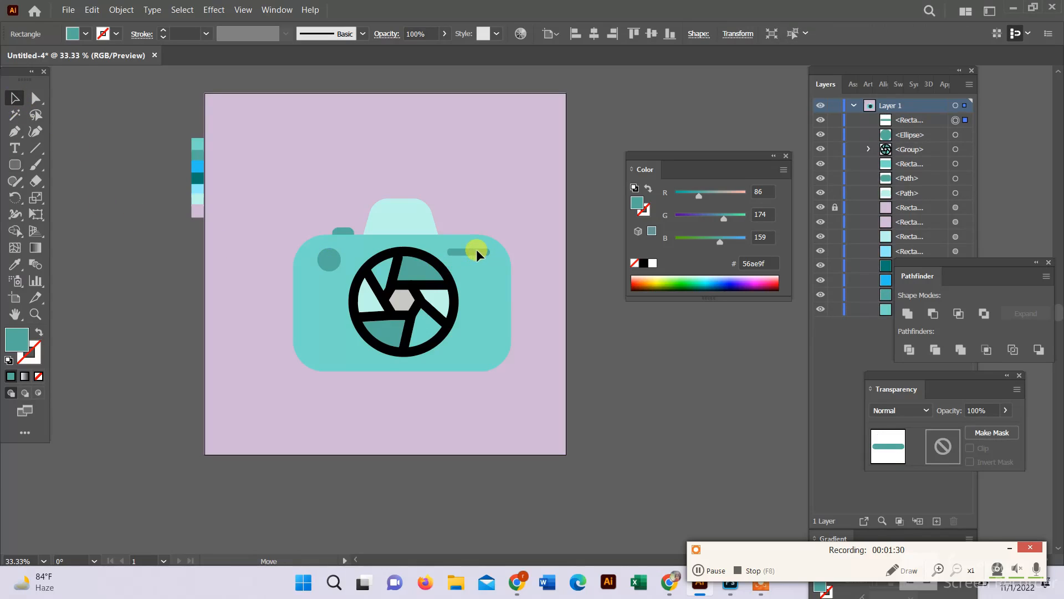
Enlarge the dark teal shutter button on top of the camera body.
left_click(345, 230)
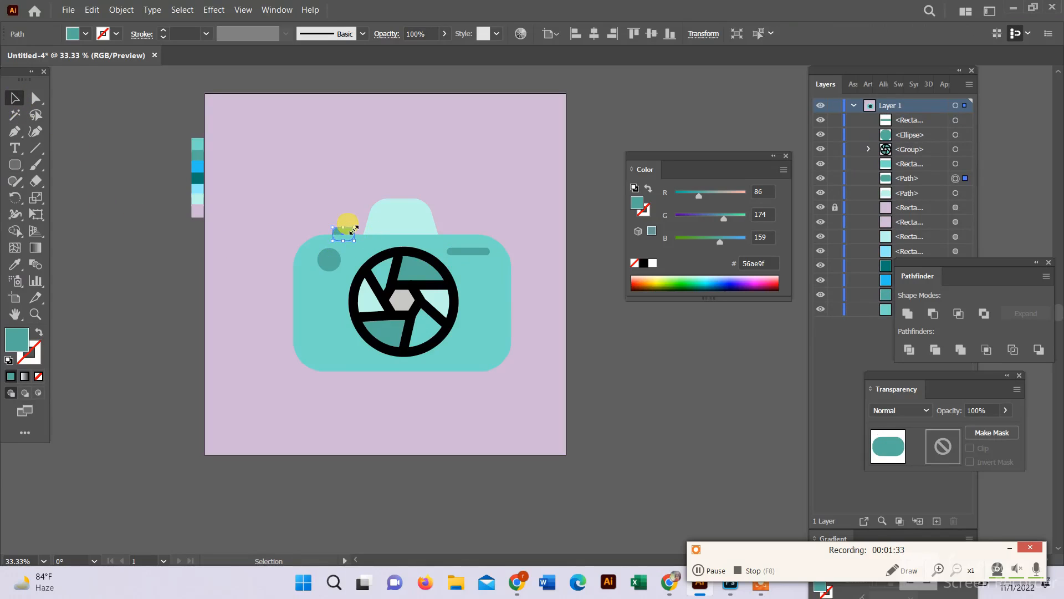
left_click_drag(360, 222, 360, 223)
left_click(604, 405)
Draw a narrow rounded bar across the mint flash housing using the camera body's teal fill.
left_click(392, 366)
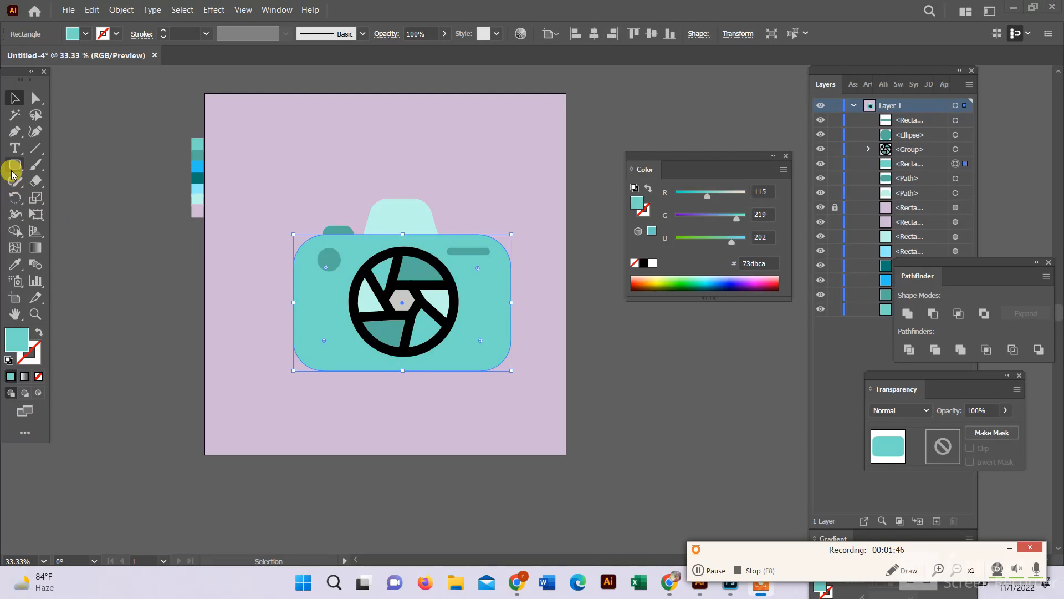
left_click_drag(13, 167, 76, 178)
left_click_drag(378, 217, 423, 225)
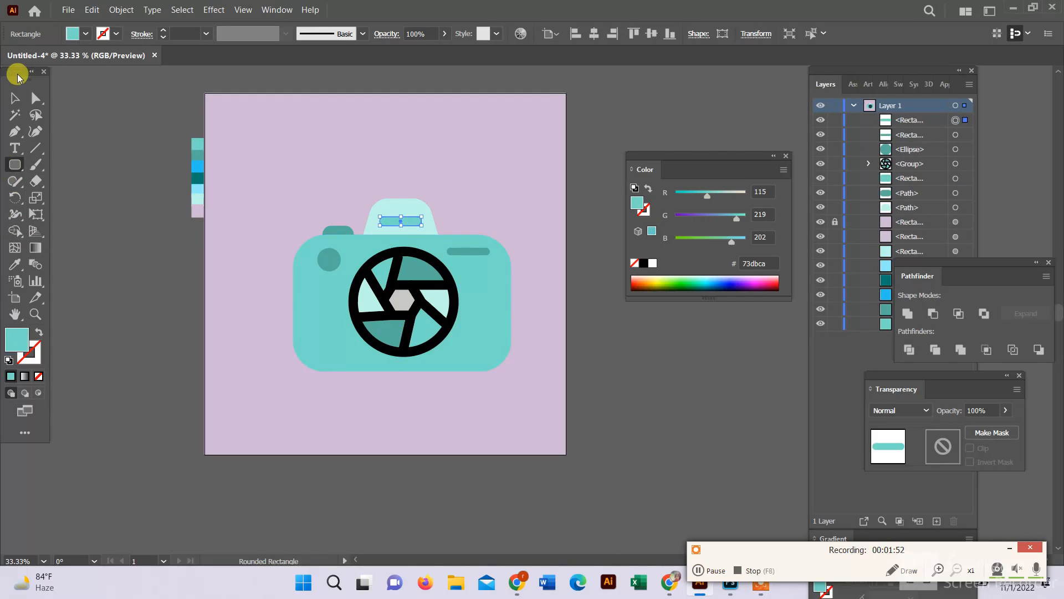
left_click(15, 98)
Recolour the flash housing's bar to match the body's dark teal bar and nudge it slightly upward.
left_click(4, 262)
left_click(477, 249)
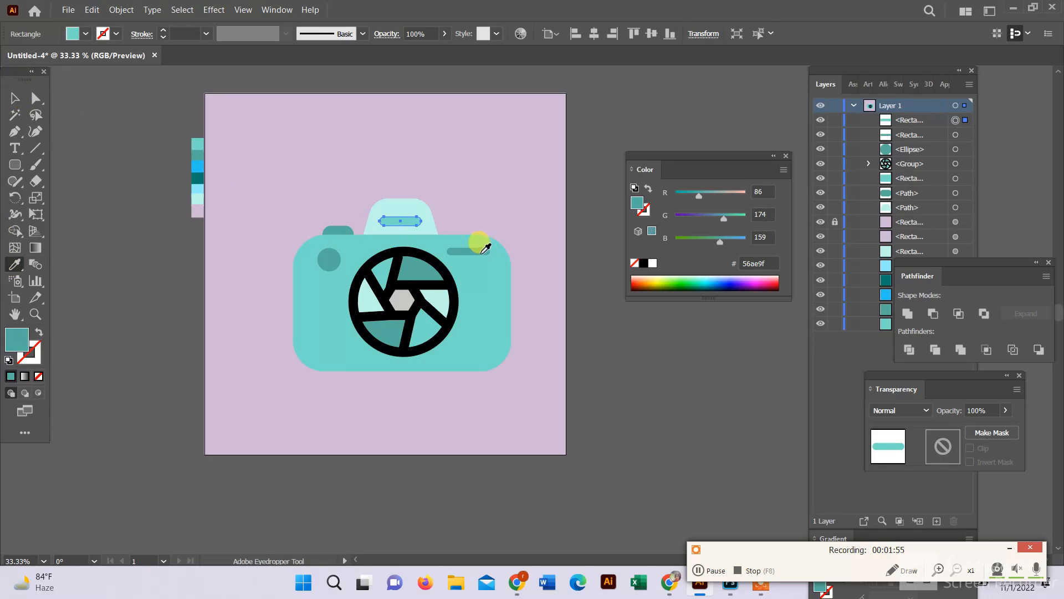
left_click(15, 98)
left_click_drag(415, 219, 414, 216)
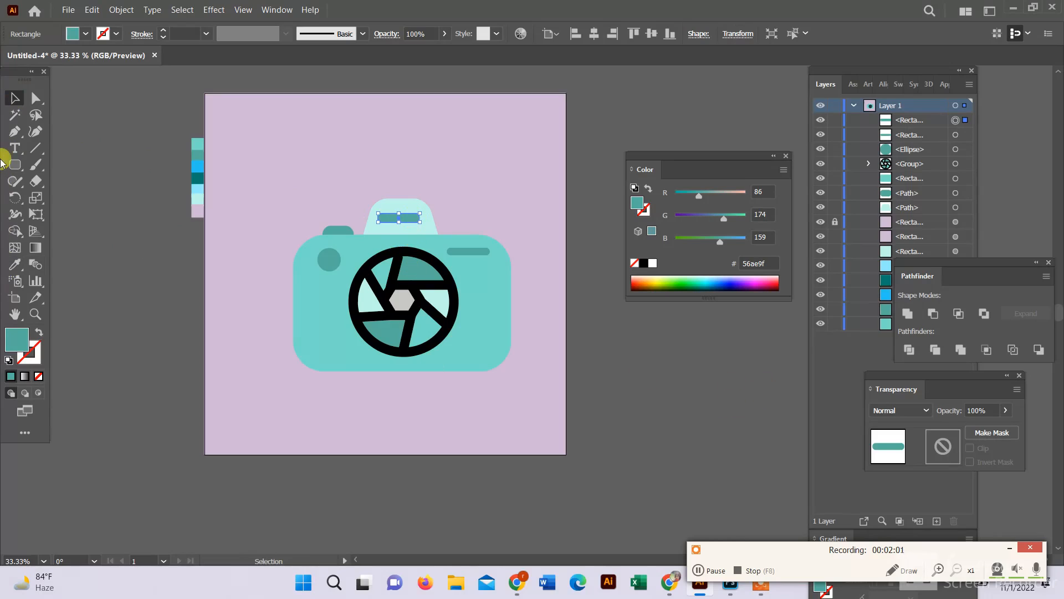
Draw a short vertical line on the body left of the lens with a 5 pt dashed stroke and 12 pt dashes.
left_click(34, 147)
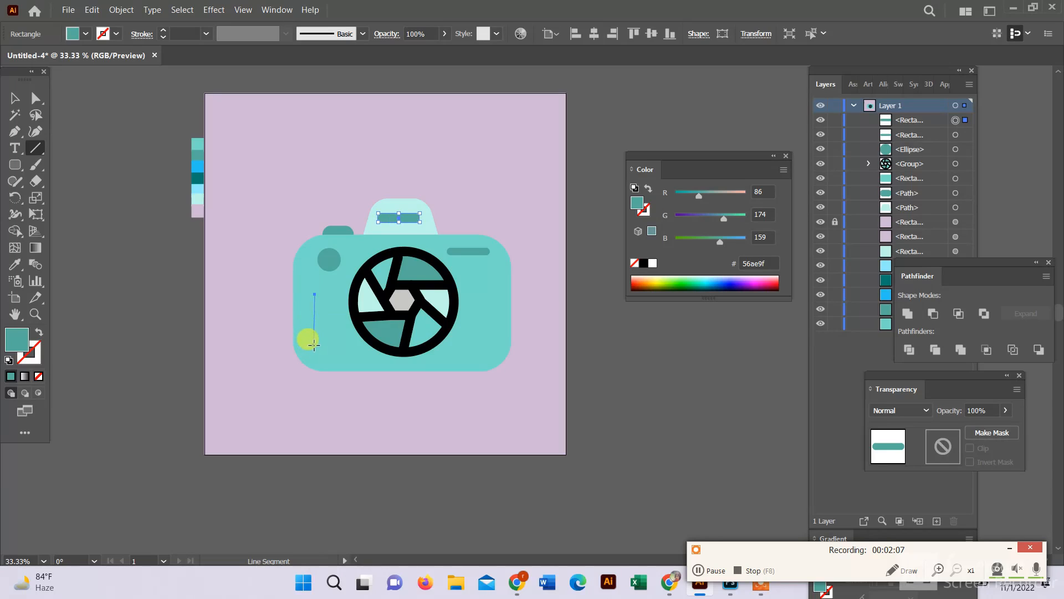
left_click_drag(314, 345, 314, 344)
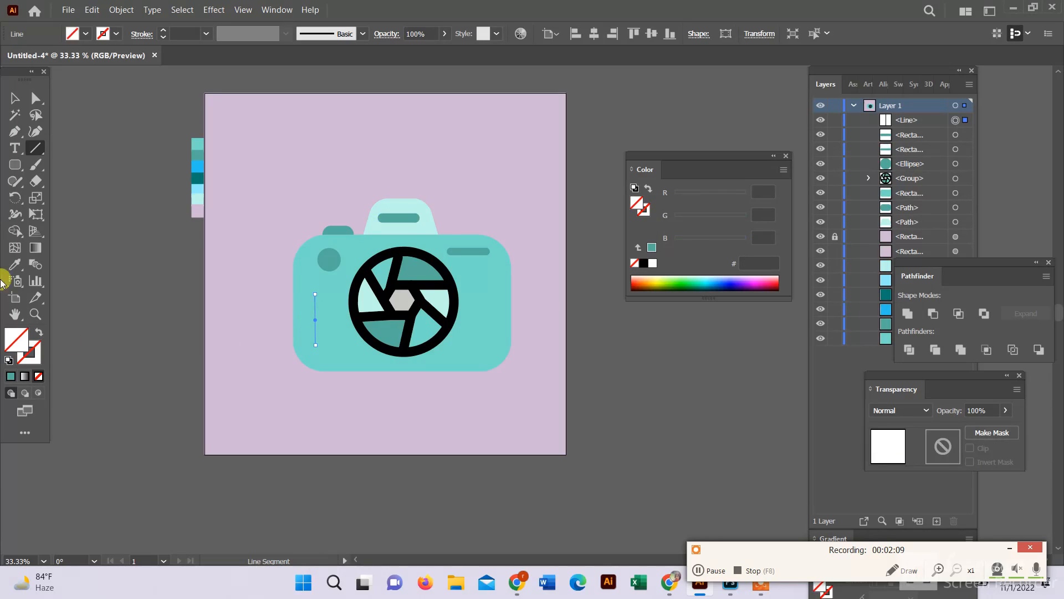
left_click(141, 34)
left_click(52, 47)
left_click(52, 47)
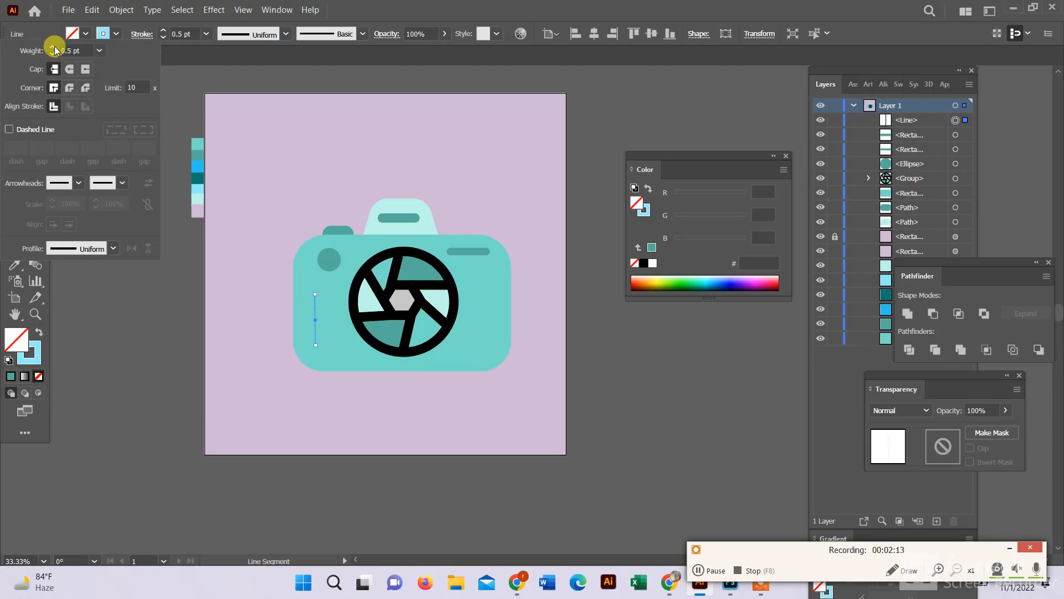
left_click(52, 47)
left_click(25, 130)
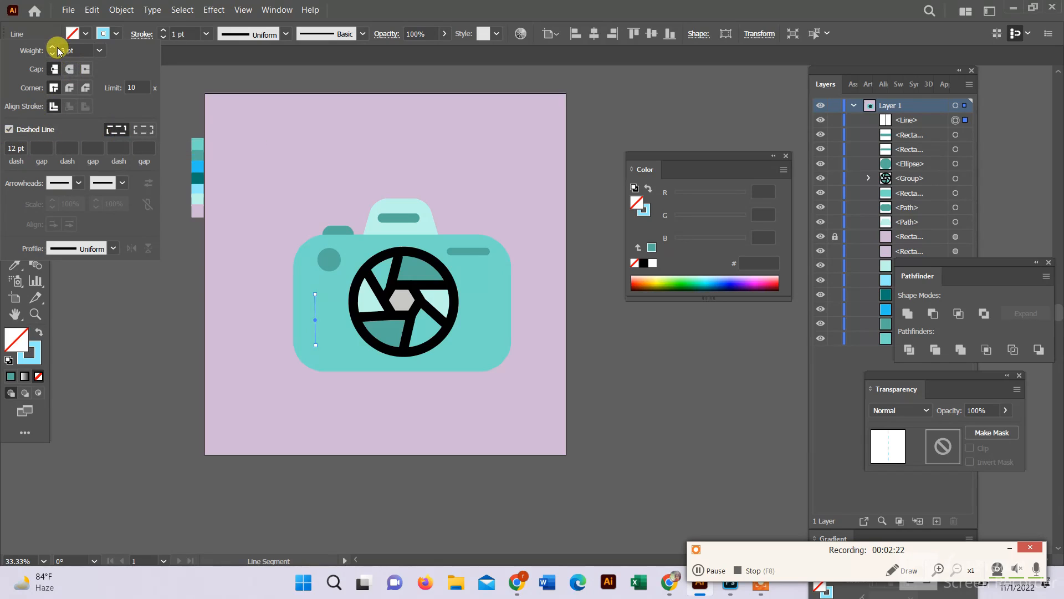
Set the dashed vertical line's stroke colour to black and deselect it.
left_click(111, 35)
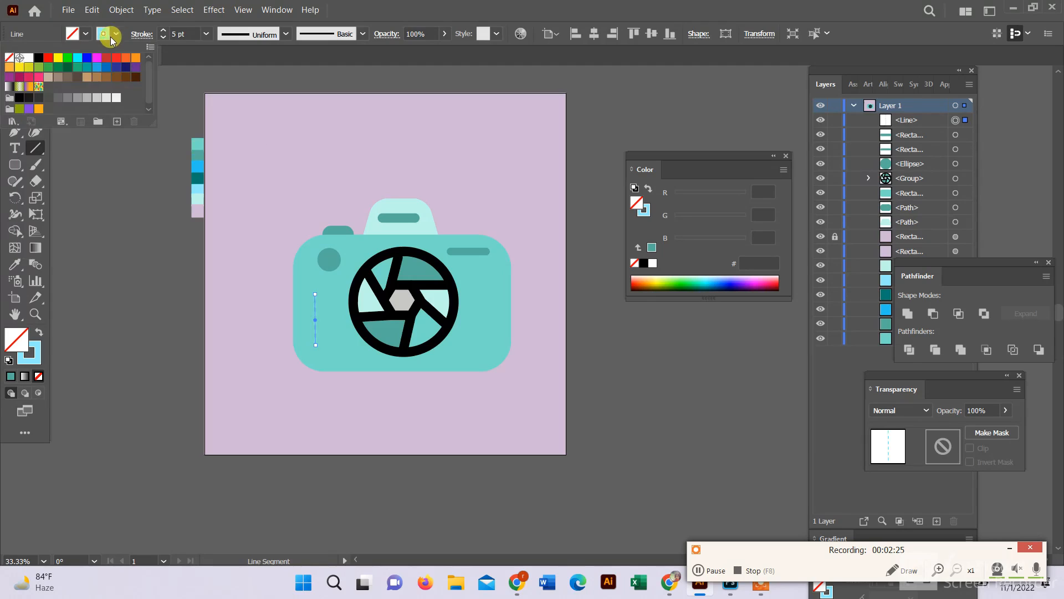
left_click(37, 57)
left_click(102, 234)
left_click(15, 98)
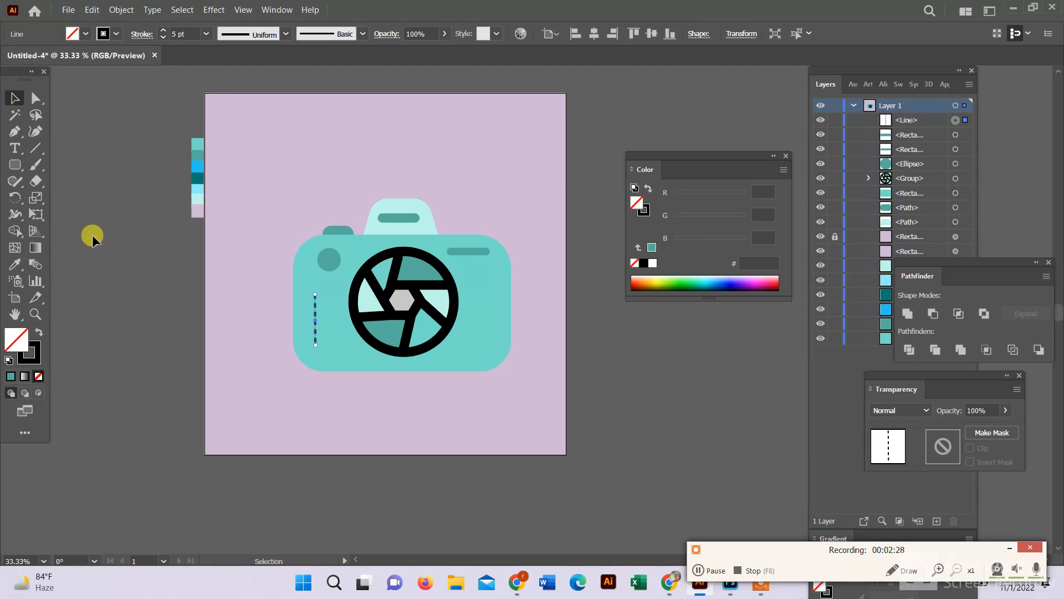
left_click(421, 405)
left_click(697, 570)
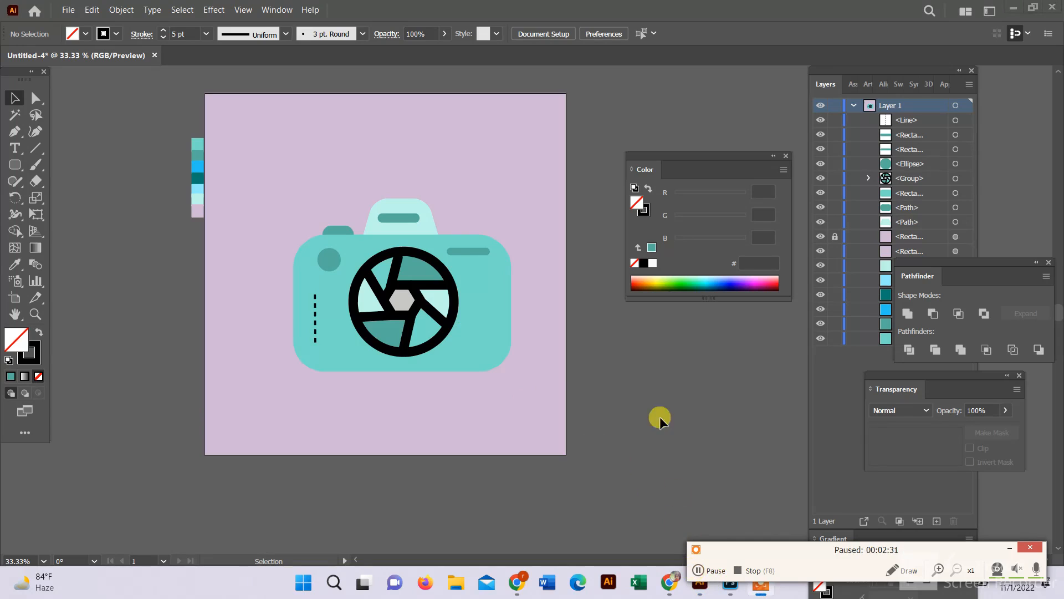
Give the camera body a 3 pt black stroke and deselect it.
left_click(459, 358)
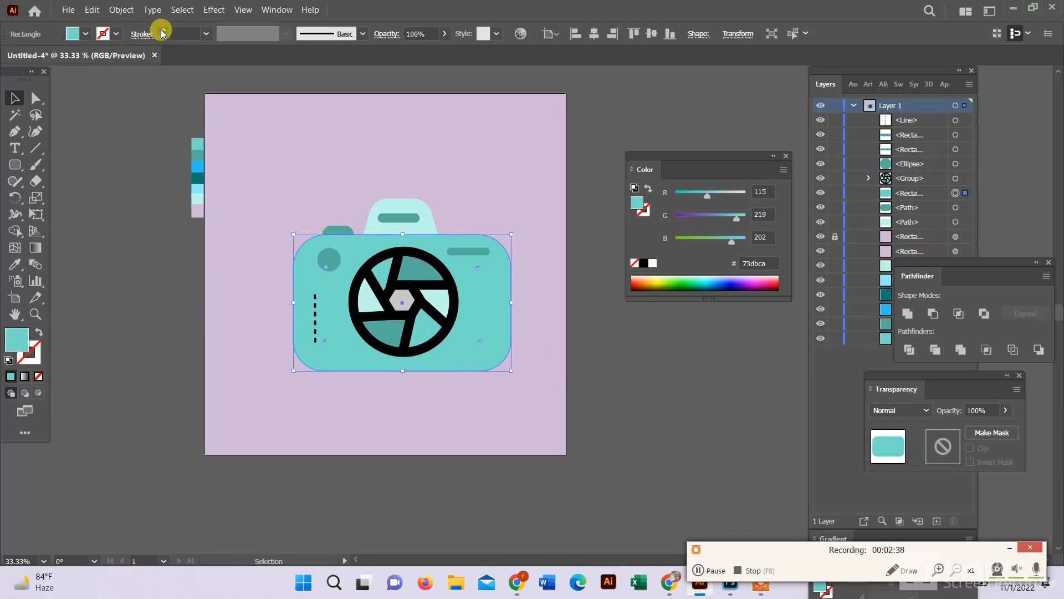
left_click(163, 32)
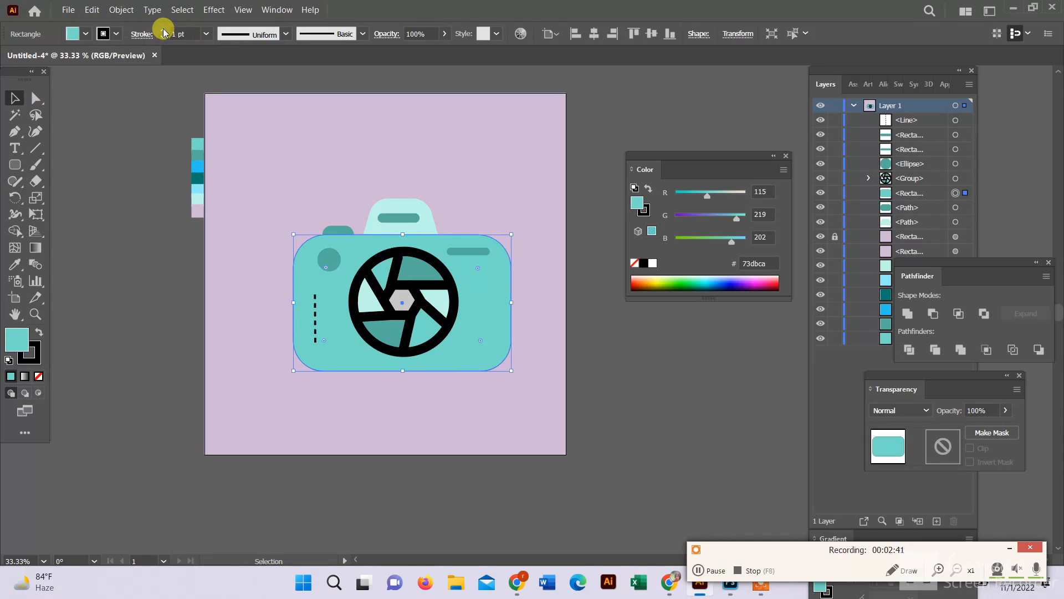
left_click(164, 32)
left_click(164, 32)
left_click(568, 383)
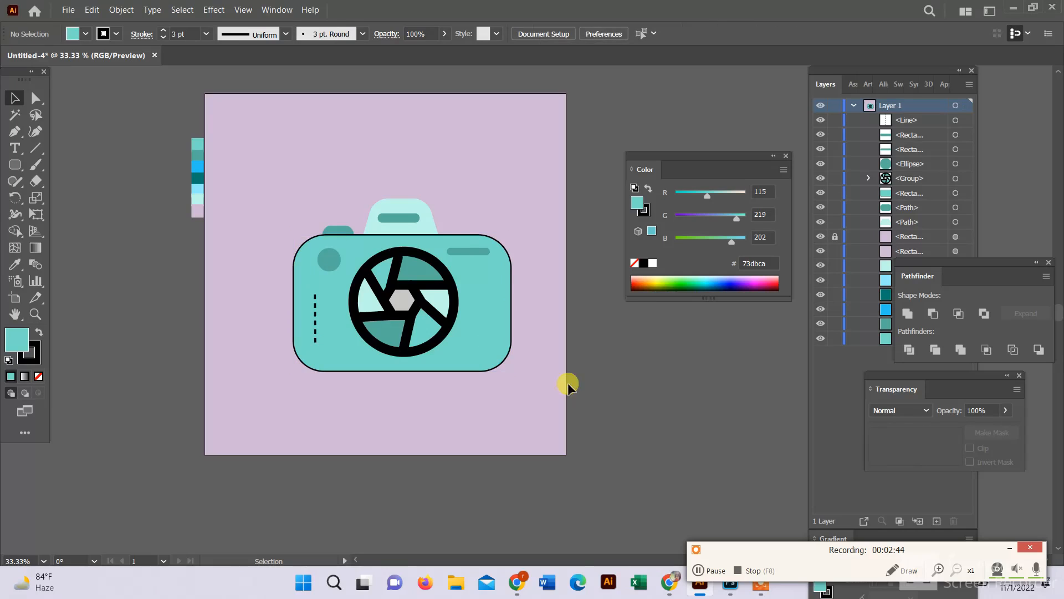
Outline the mint flash housing with a 3 pt black stroke.
left_click(430, 215)
left_click(164, 32)
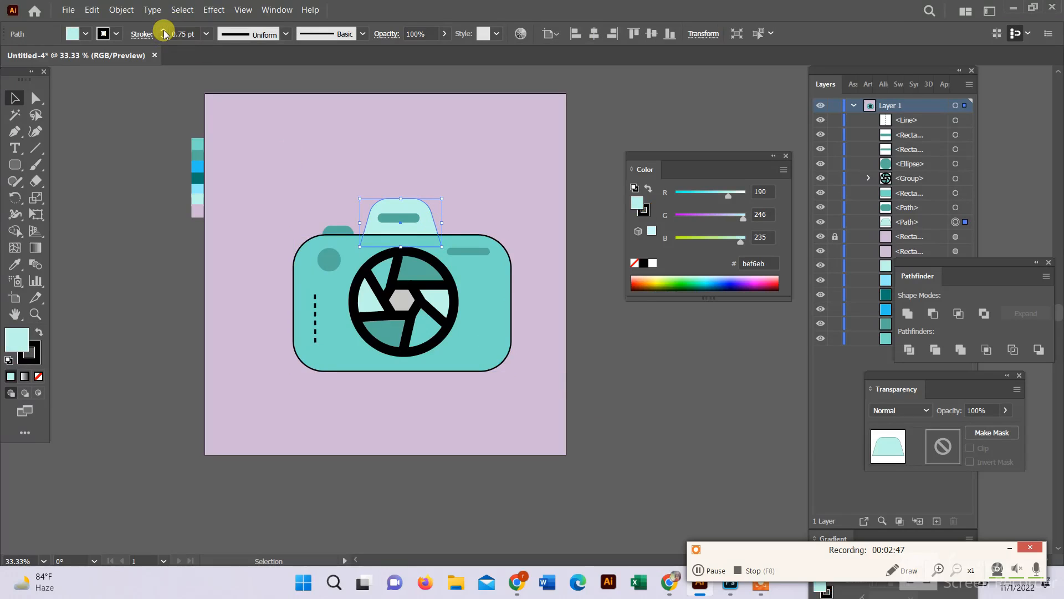
left_click(598, 414)
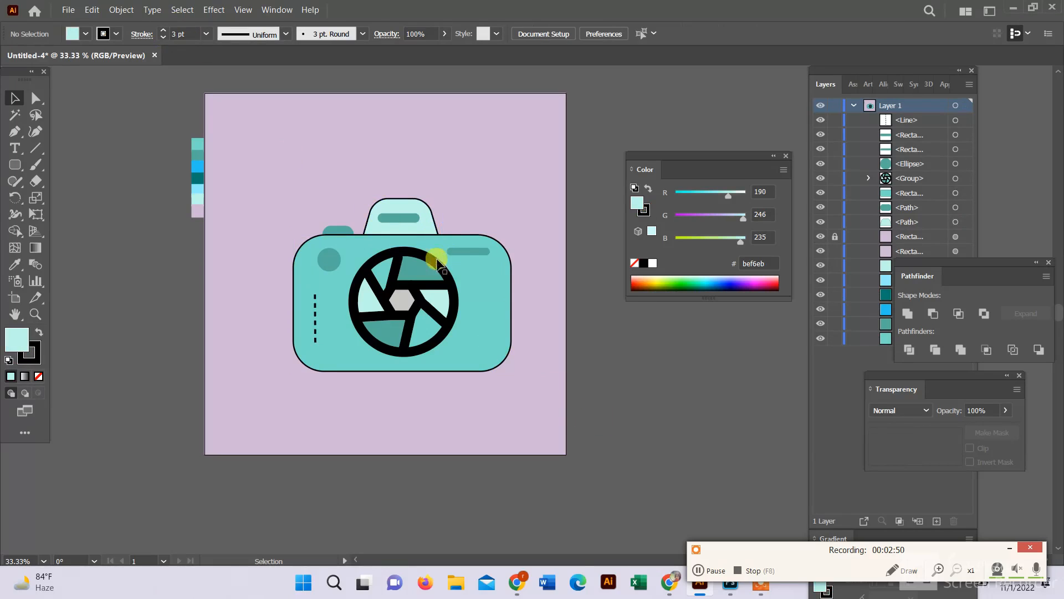
Give the camera body's rounded bar a 2 pt black stroke and the small circle a 3 pt black stroke.
left_click(475, 251)
left_click(164, 32)
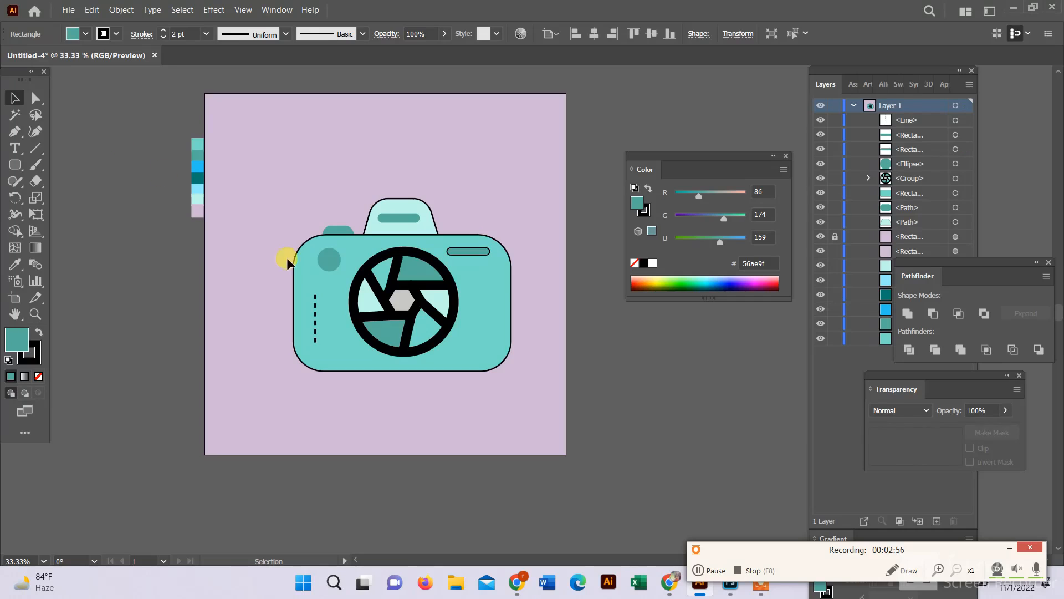
left_click(330, 260)
left_click(164, 31)
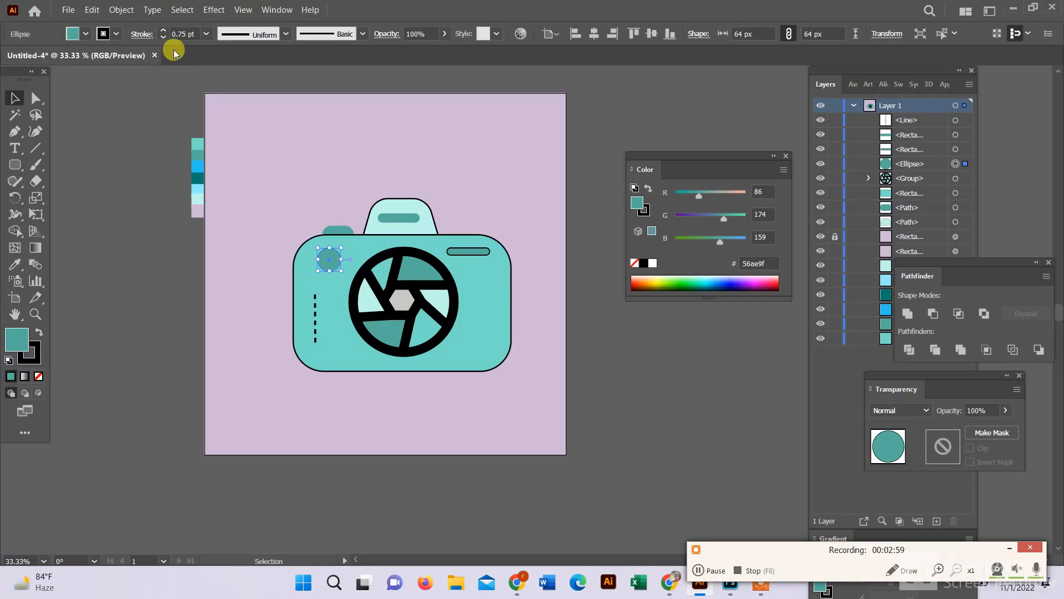
left_click(163, 31)
left_click(163, 32)
left_click(163, 32)
left_click(152, 122)
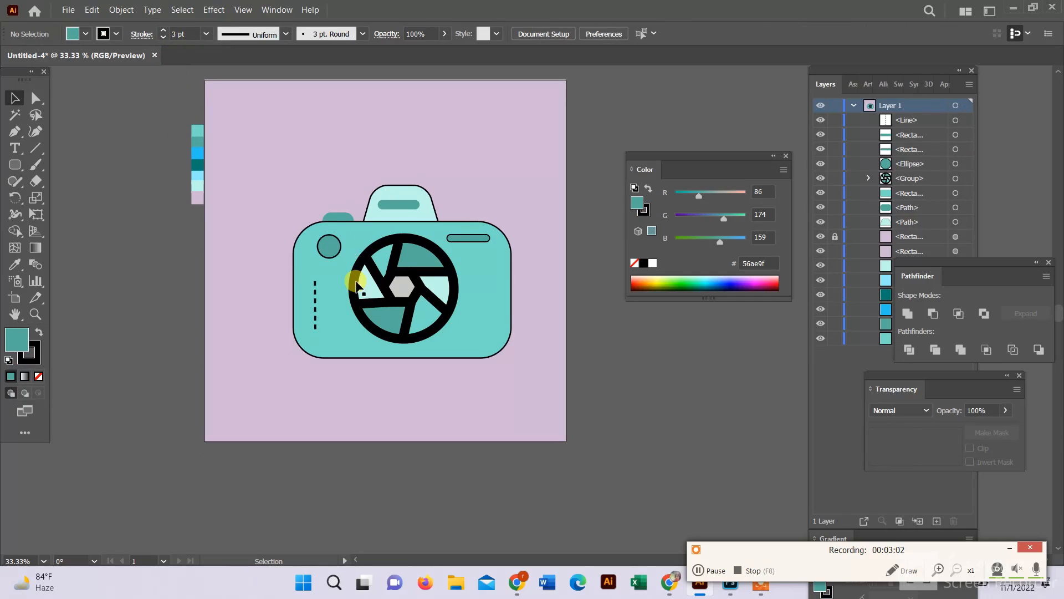
Outline the shutter button with a 3 pt black stroke and the flash housing's bar with a 4 pt black stroke.
left_click(344, 230)
left_click(164, 31)
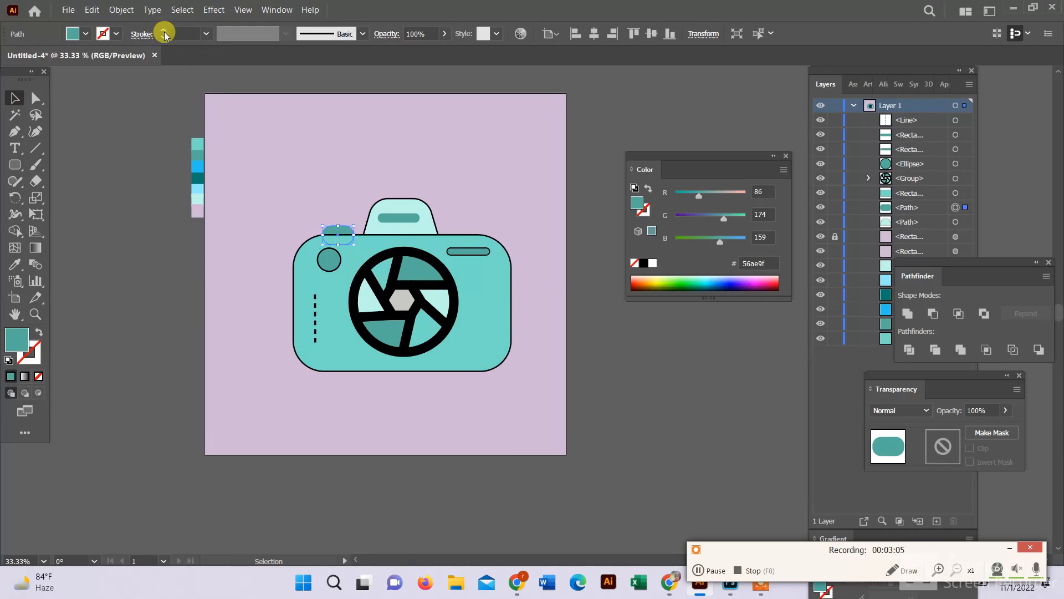
left_click(690, 377)
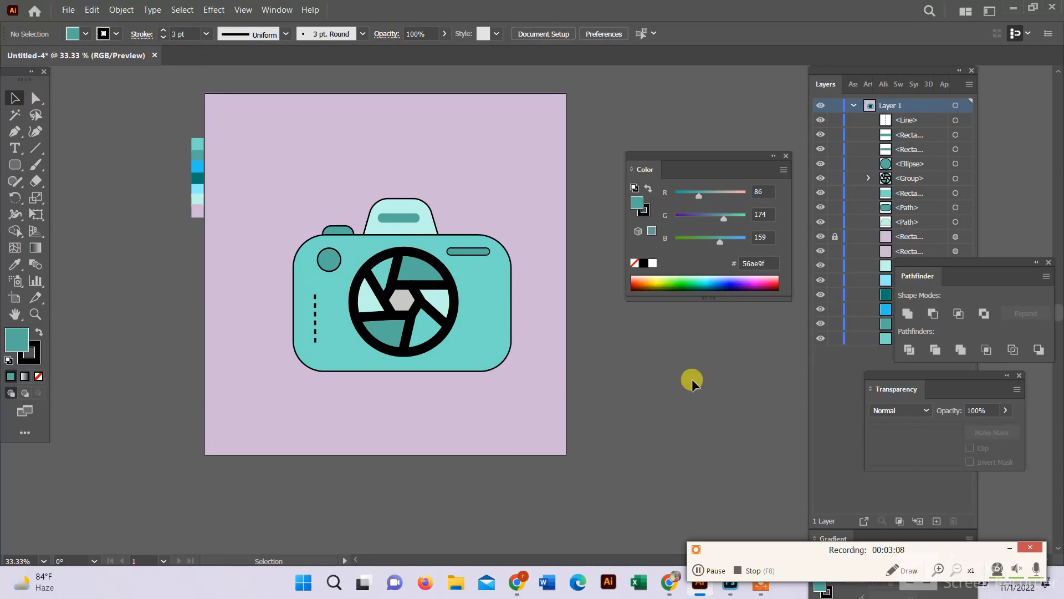
scroll(390, 368, "up", 1)
left_click(412, 245)
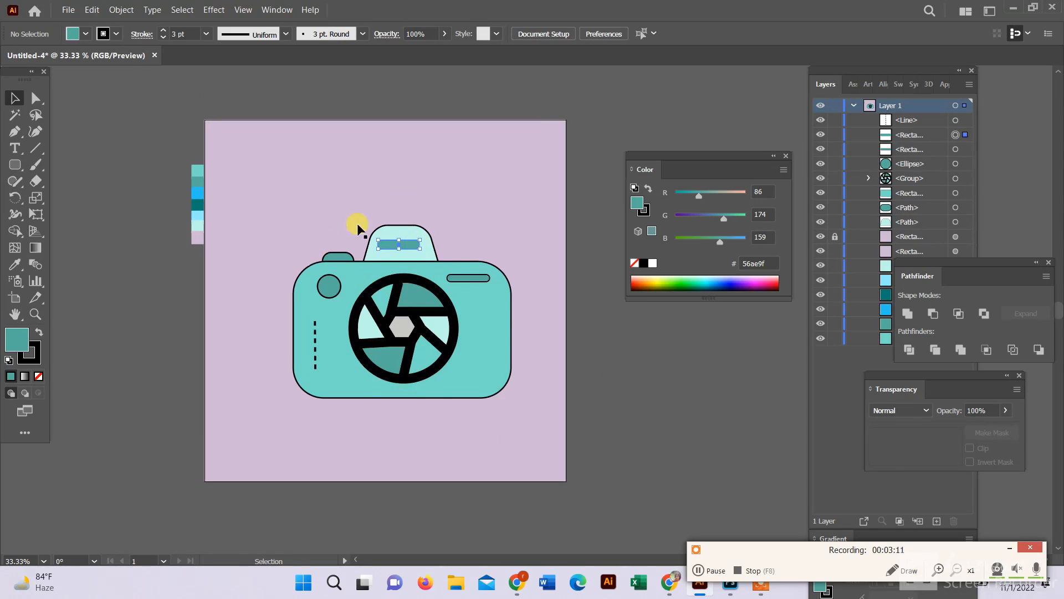
left_click(165, 32)
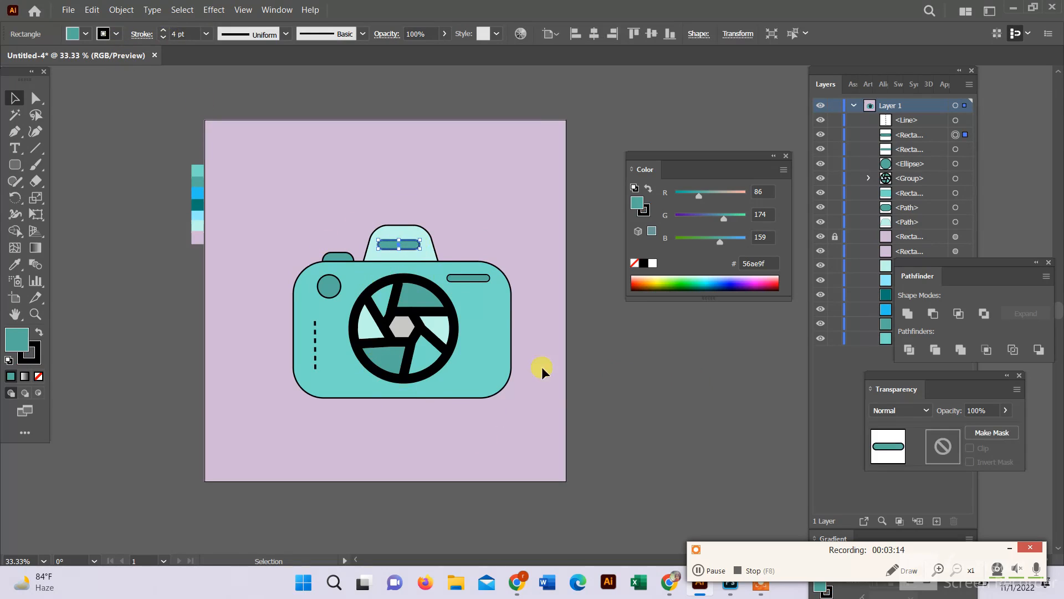
left_click(508, 442)
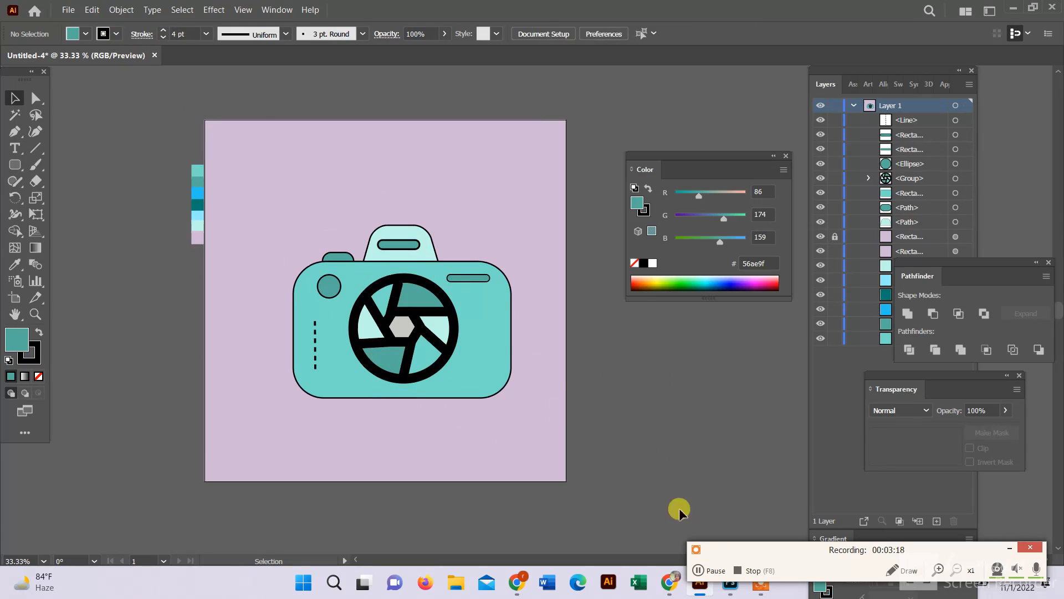
Increase the camera body's black stroke to 5 pt and deselect it.
left_click(300, 311)
left_click(300, 309)
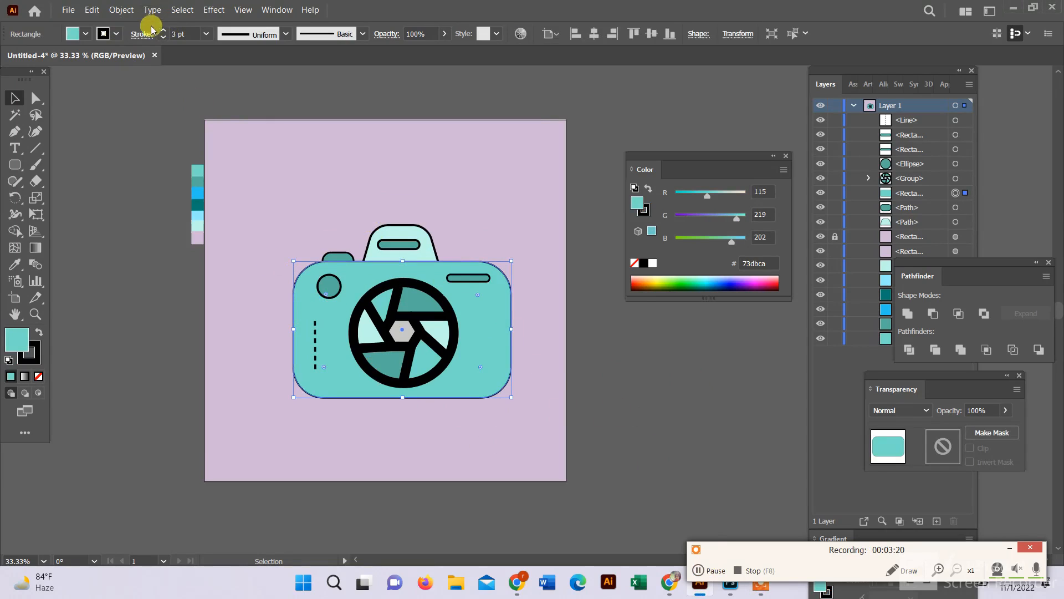
left_click(163, 30)
left_click(163, 30)
left_click(580, 397)
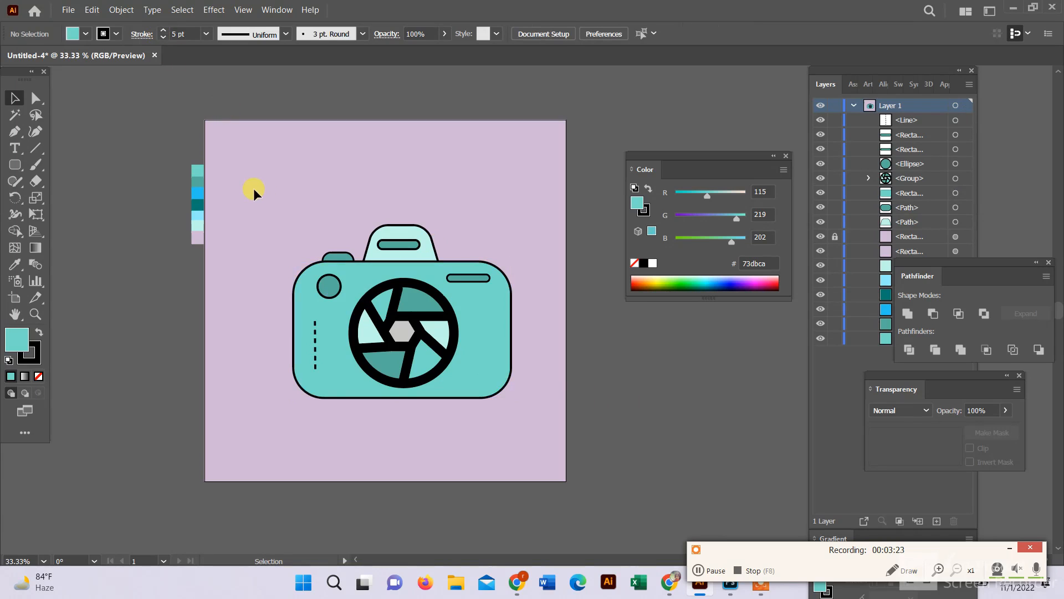
Group all the camera's shapes, including the lens and dashed line, into one object.
left_click_drag(524, 397, 524, 397)
right_click(464, 368)
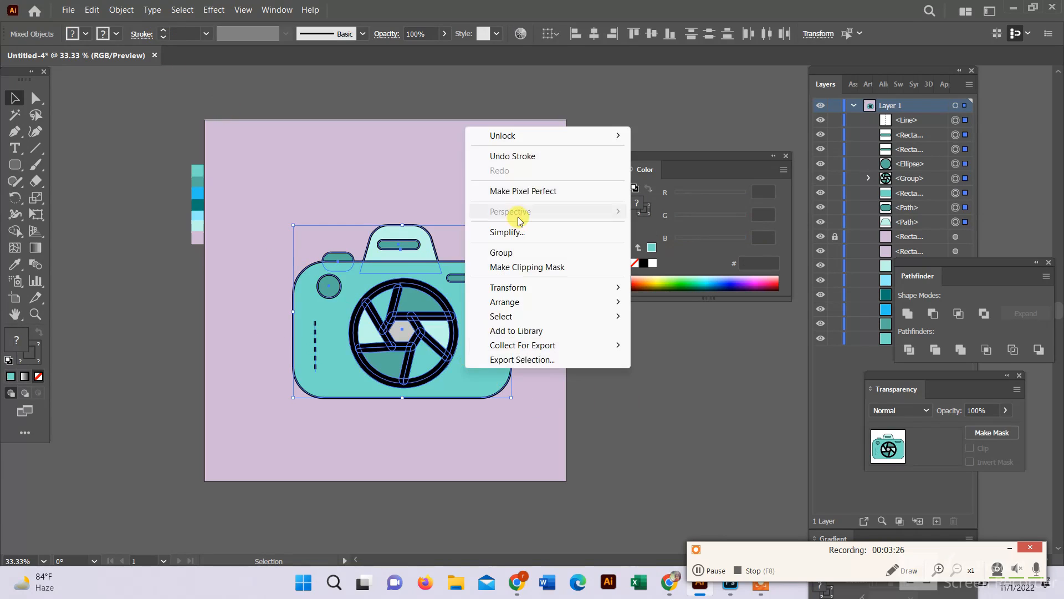
left_click(501, 253)
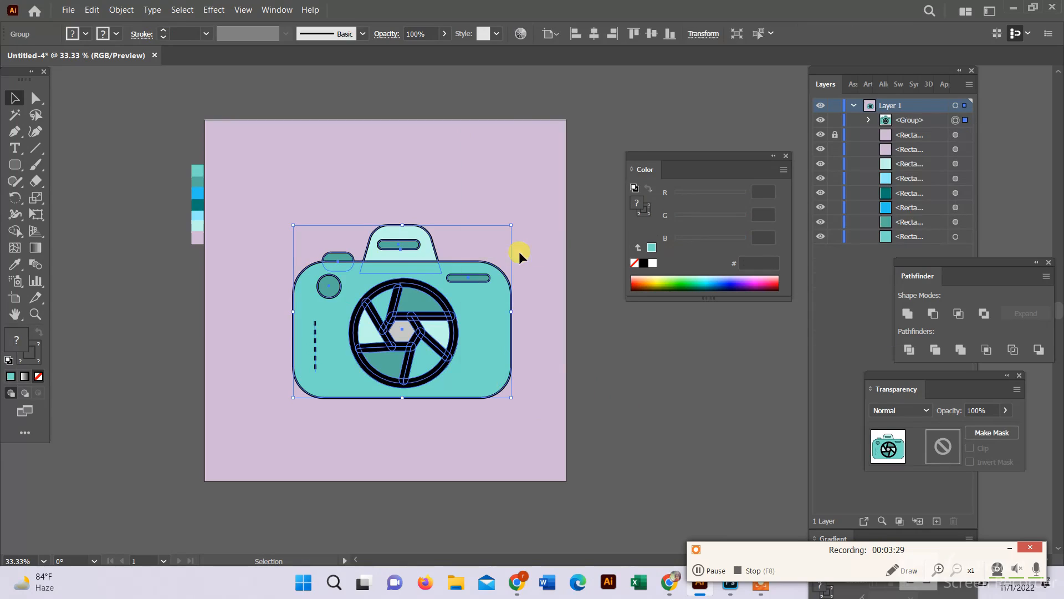
left_click(122, 9)
left_click(199, 176)
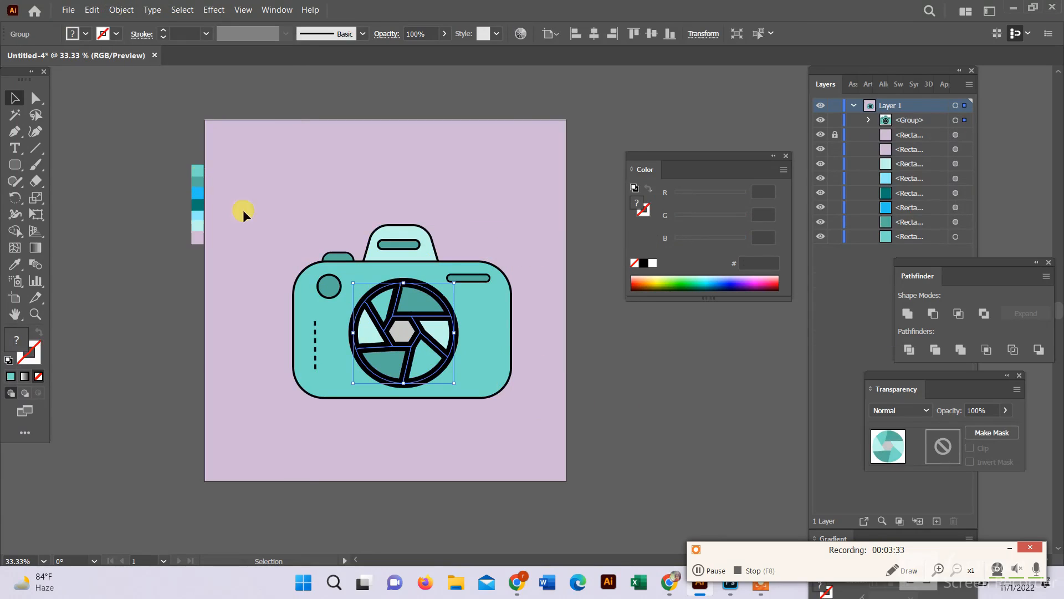
Offset the grouped camera's paths by 15 px with round joins and unite the offset paths into a single silhouette.
left_click_drag(249, 212, 545, 392)
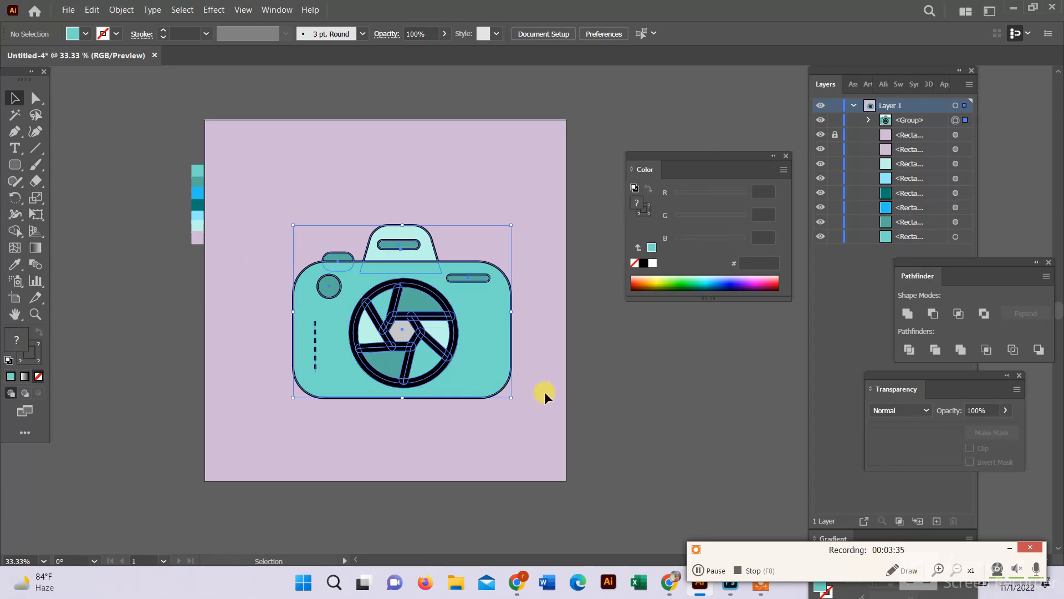
left_click(122, 9)
mouse_move(276, 332)
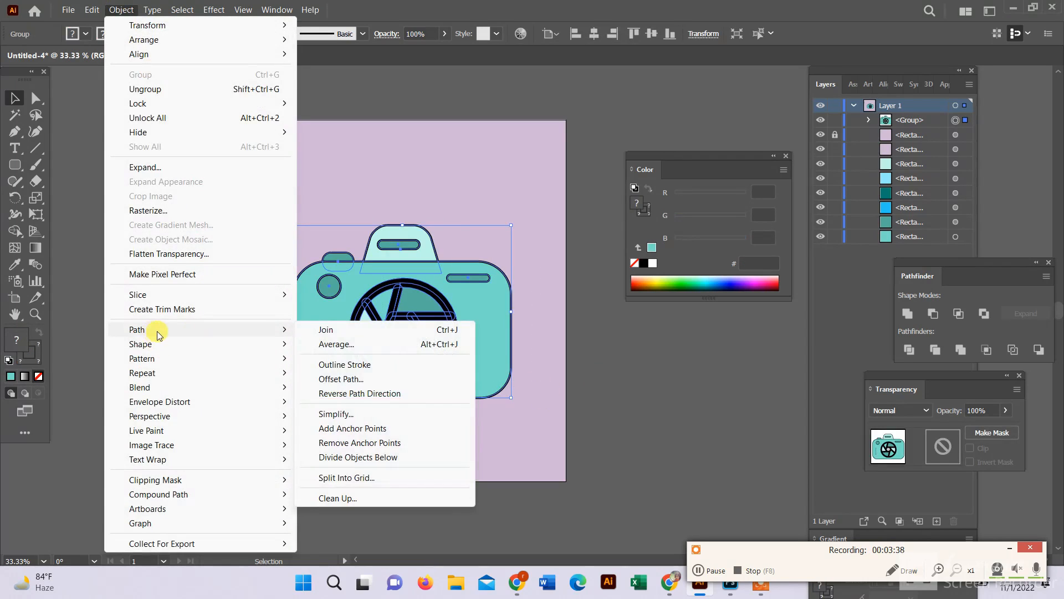
left_click(368, 379)
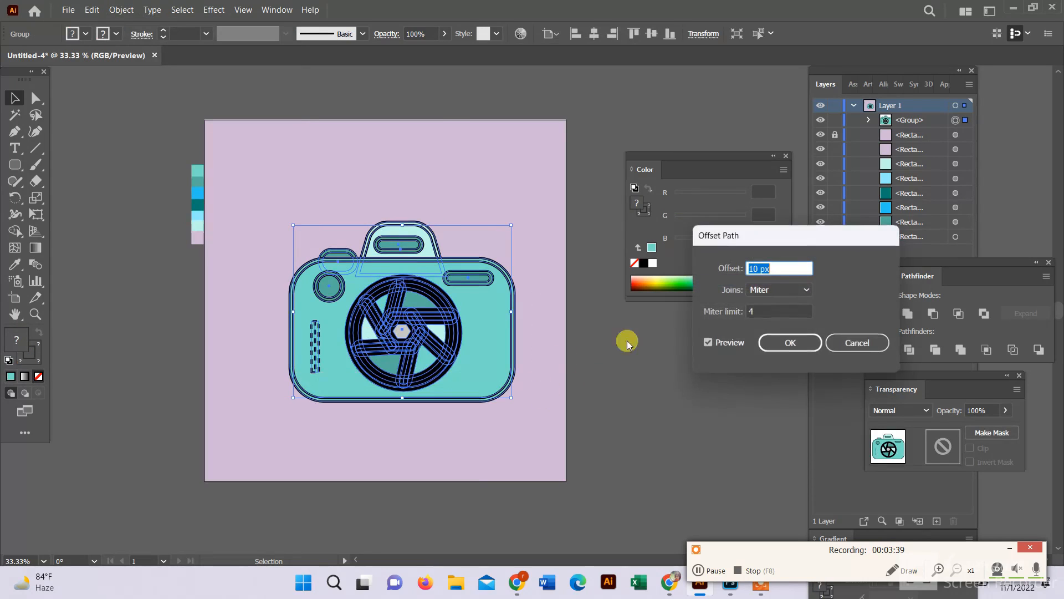
left_click(768, 289)
left_click(774, 324)
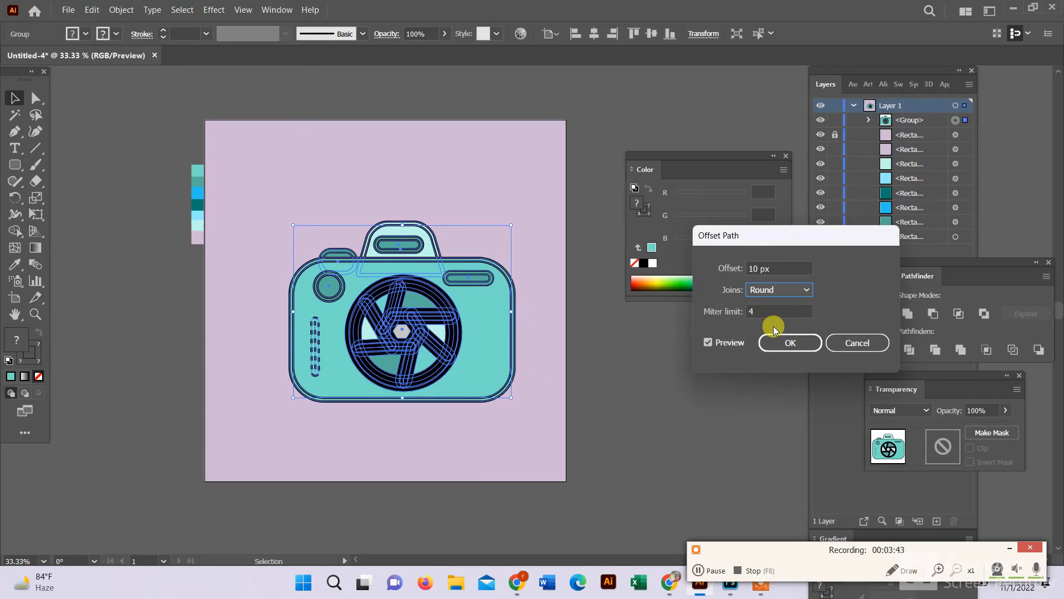
double_click(741, 268)
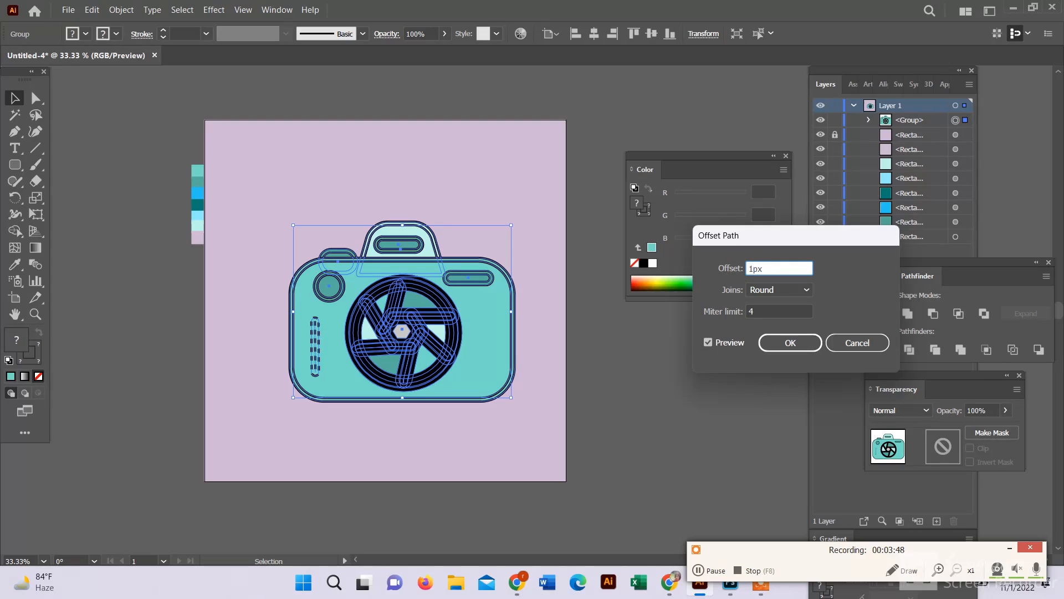
left_click(713, 342)
left_click(713, 342)
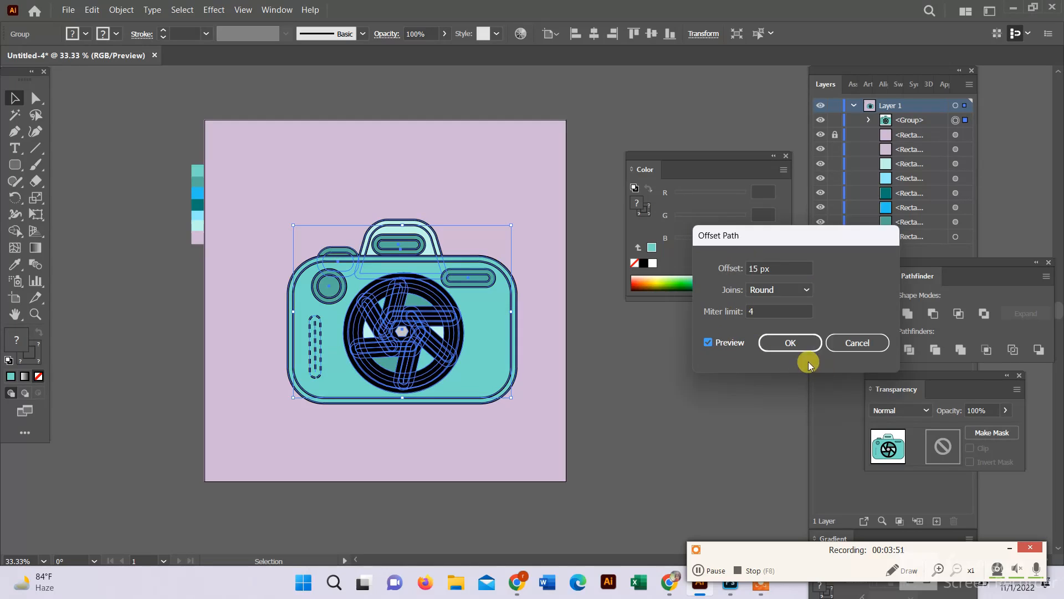
left_click(809, 343)
left_click(910, 315)
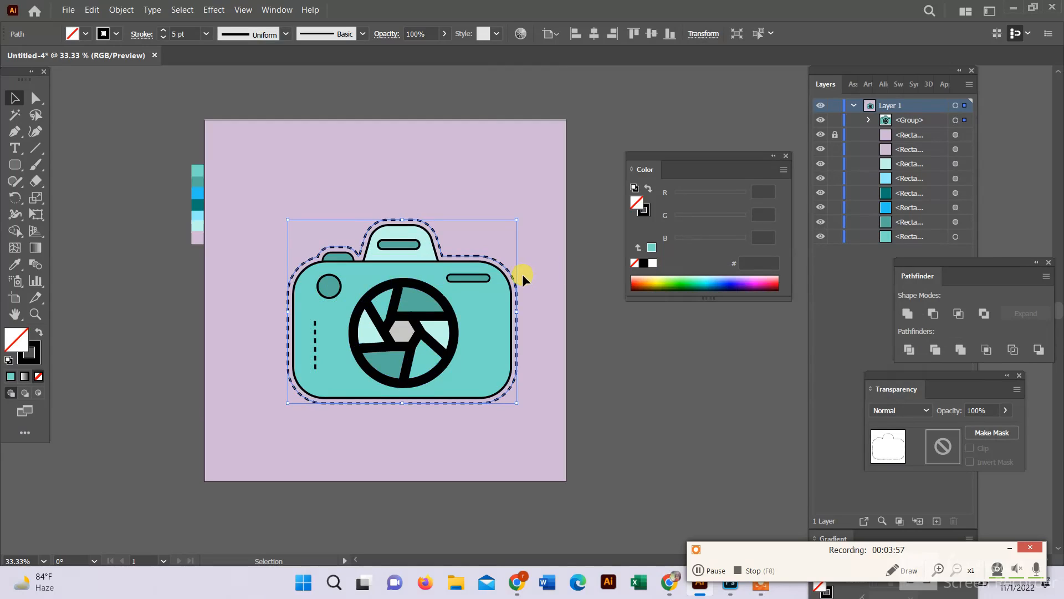
Make the silhouette's stroke white, turn off its dashes and set its weight to 9 pt.
left_click(118, 36)
left_click(29, 57)
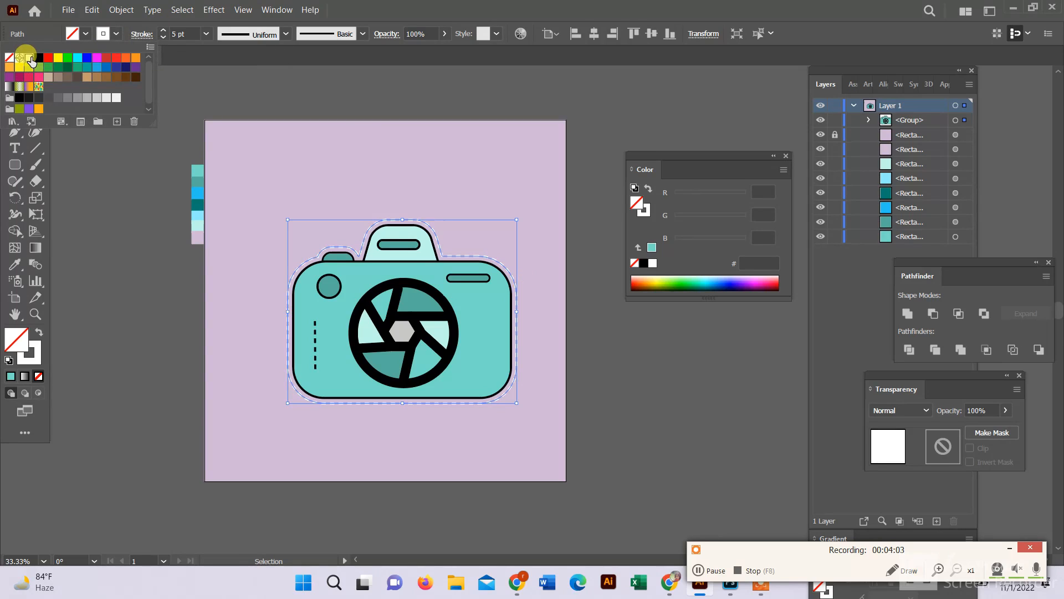
left_click(138, 32)
left_click(10, 131)
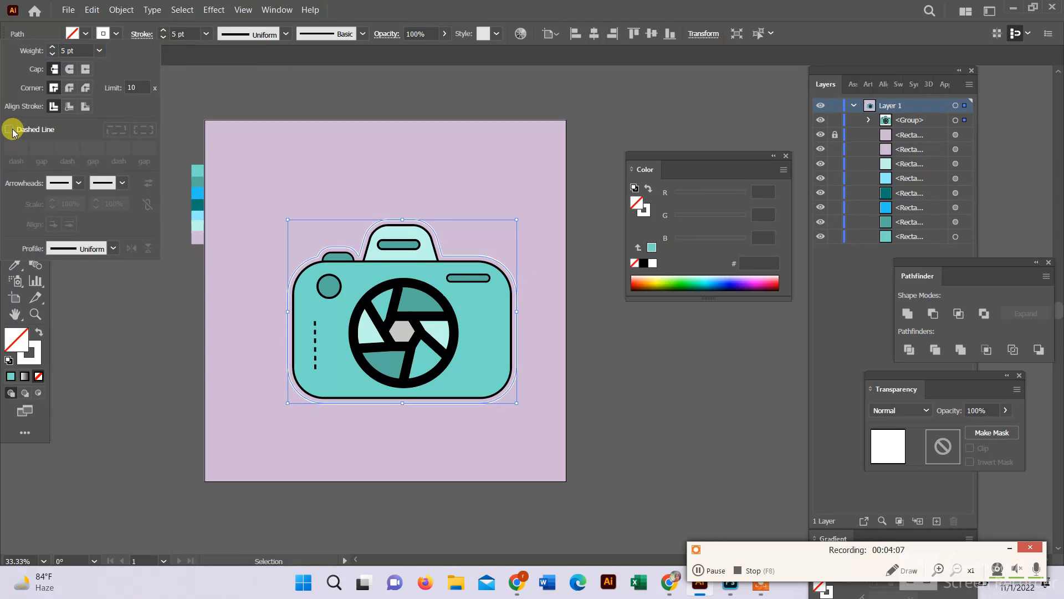
left_click(163, 31)
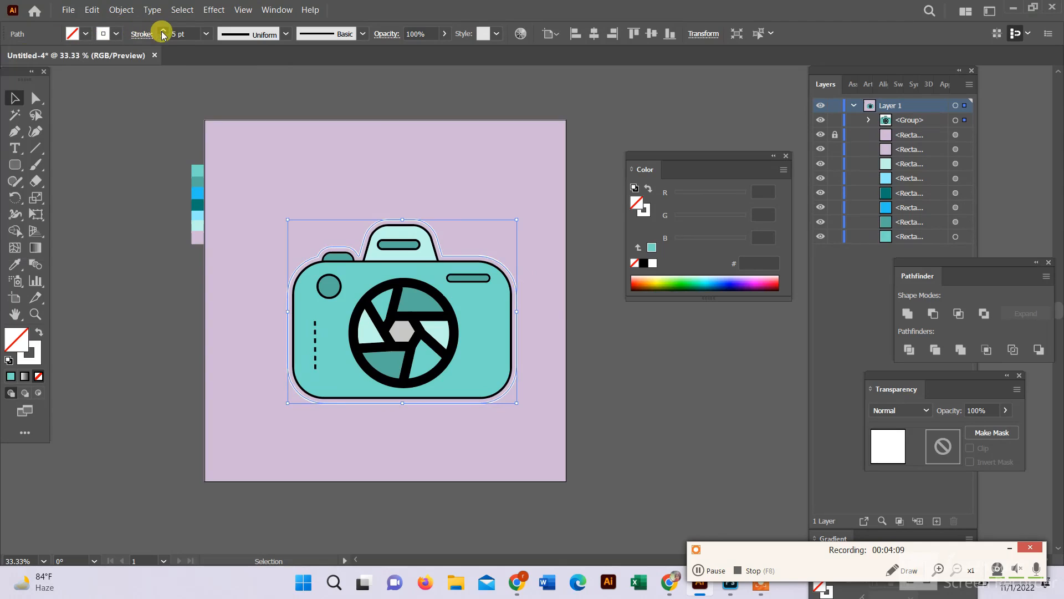
left_click(163, 31)
left_click(163, 31)
left_click(163, 31)
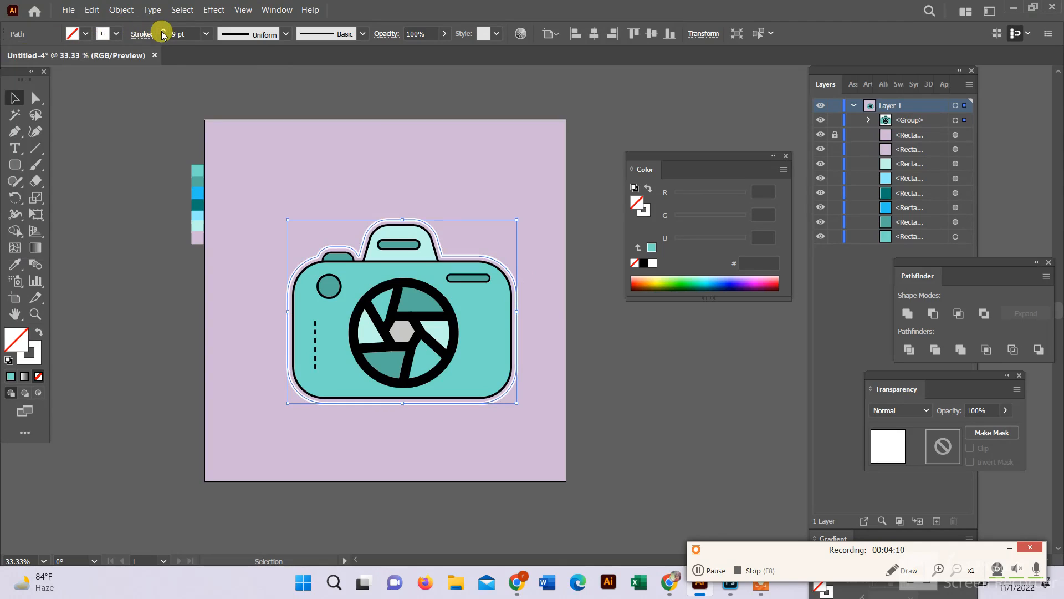
Swap the silhouette's fill and stroke to get a white fill without an outline, and send it behind the camera.
left_click(40, 333)
right_click(364, 329)
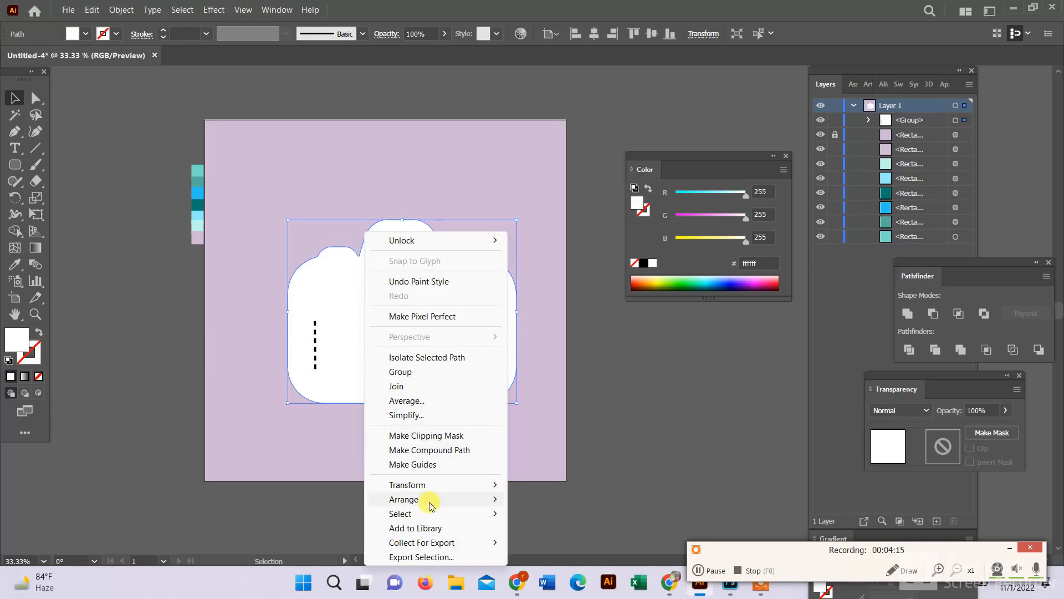
mouse_move(432, 500)
left_click(556, 529)
right_click(422, 360)
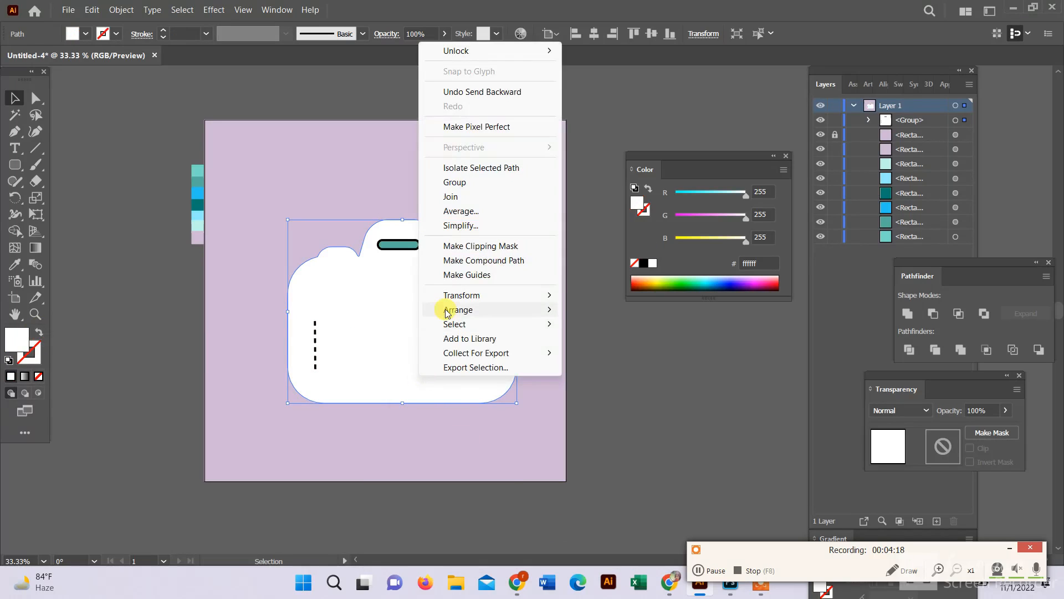
mouse_move(443, 308)
left_click(589, 361)
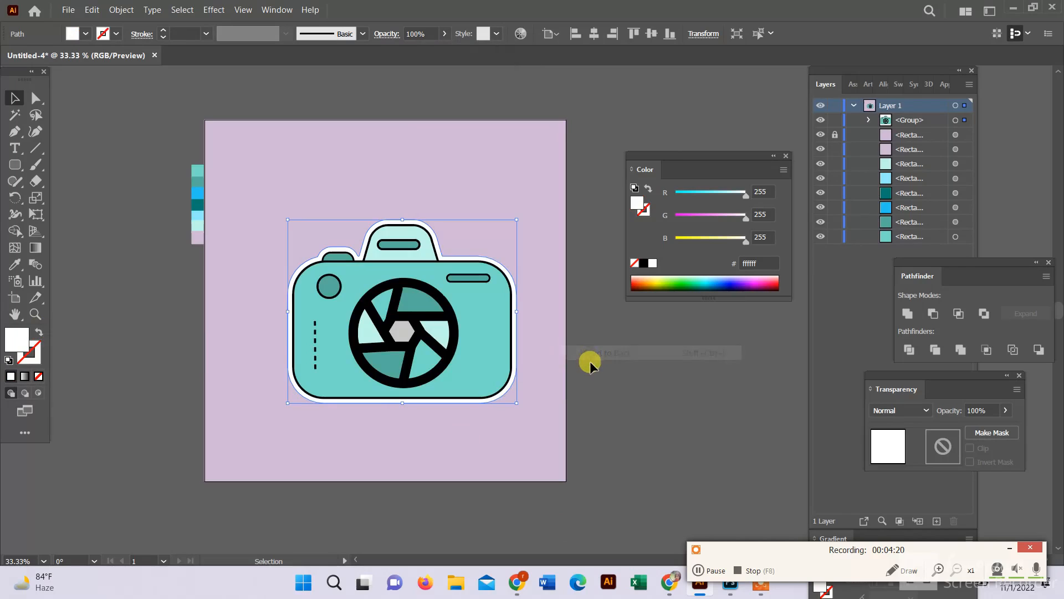
left_click(638, 420)
Centre the whole camera group horizontally and vertically on the artboard.
left_click(122, 9)
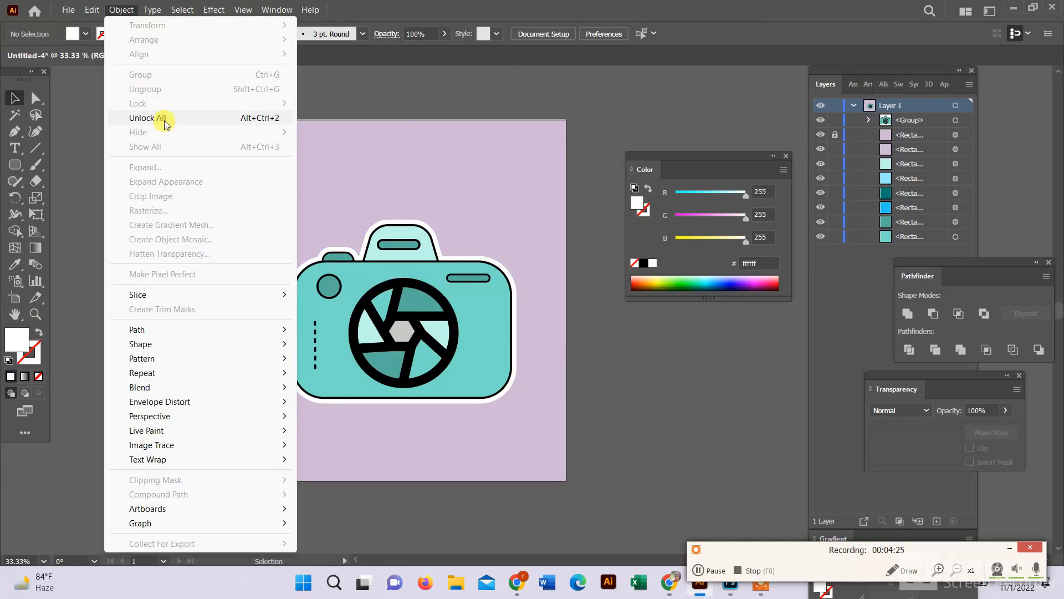
left_click(715, 401)
left_click_drag(271, 215, 579, 425)
left_click(597, 35)
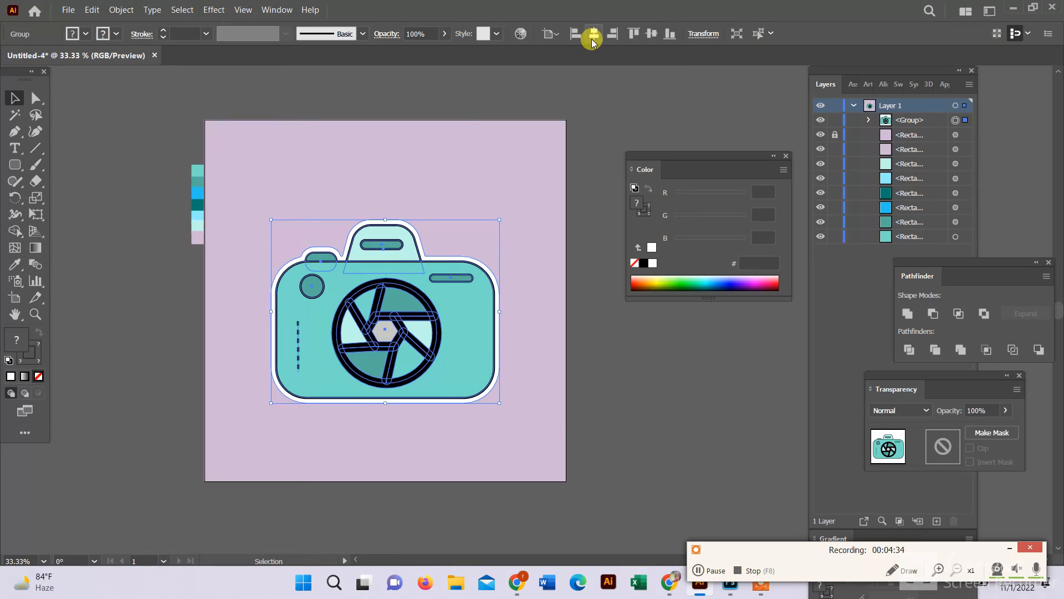
left_click(652, 38)
Unlock all locked objects, including the lilac background, and clear the selection.
left_click(122, 9)
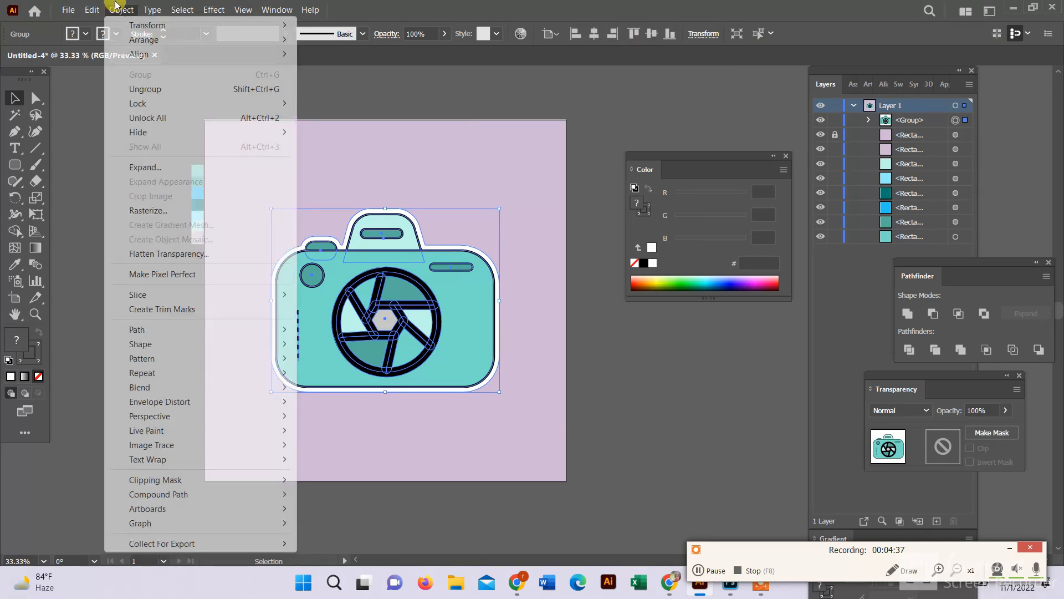
left_click(294, 81)
left_click(121, 9)
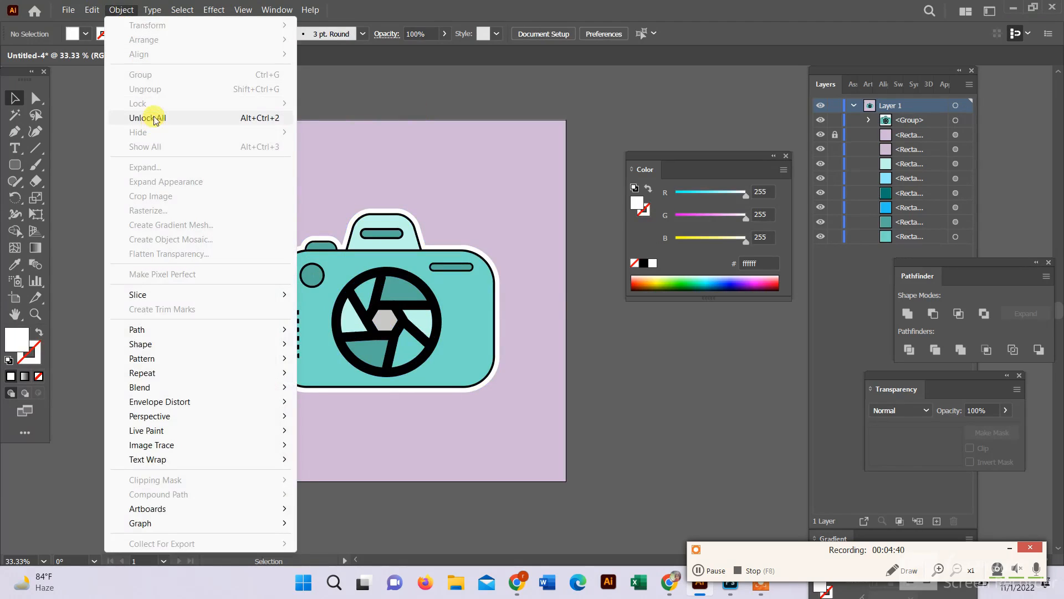
left_click(147, 117)
left_click(619, 474)
scroll(333, 313, "down", 1)
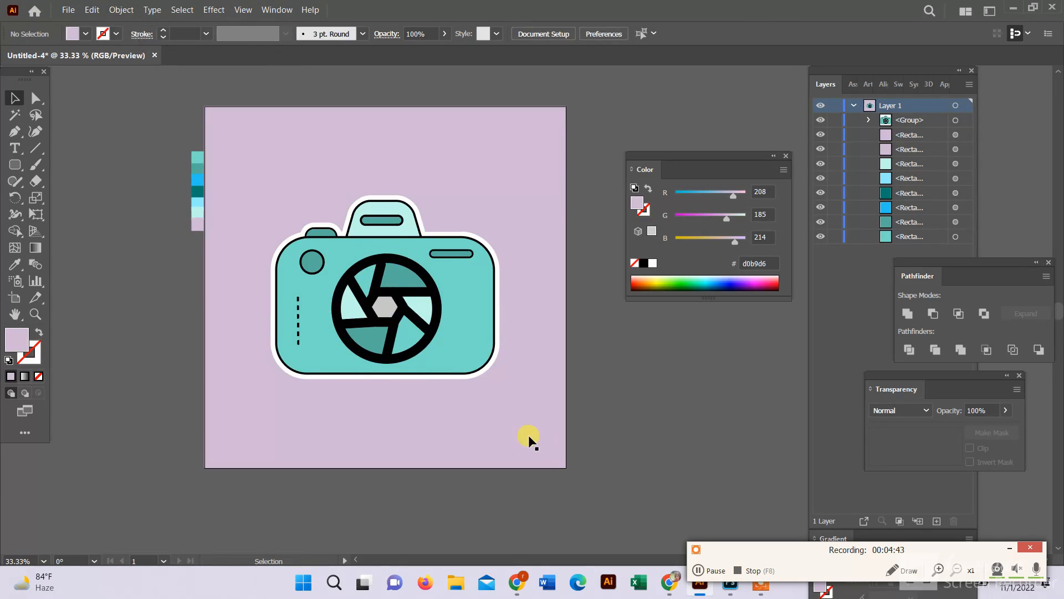